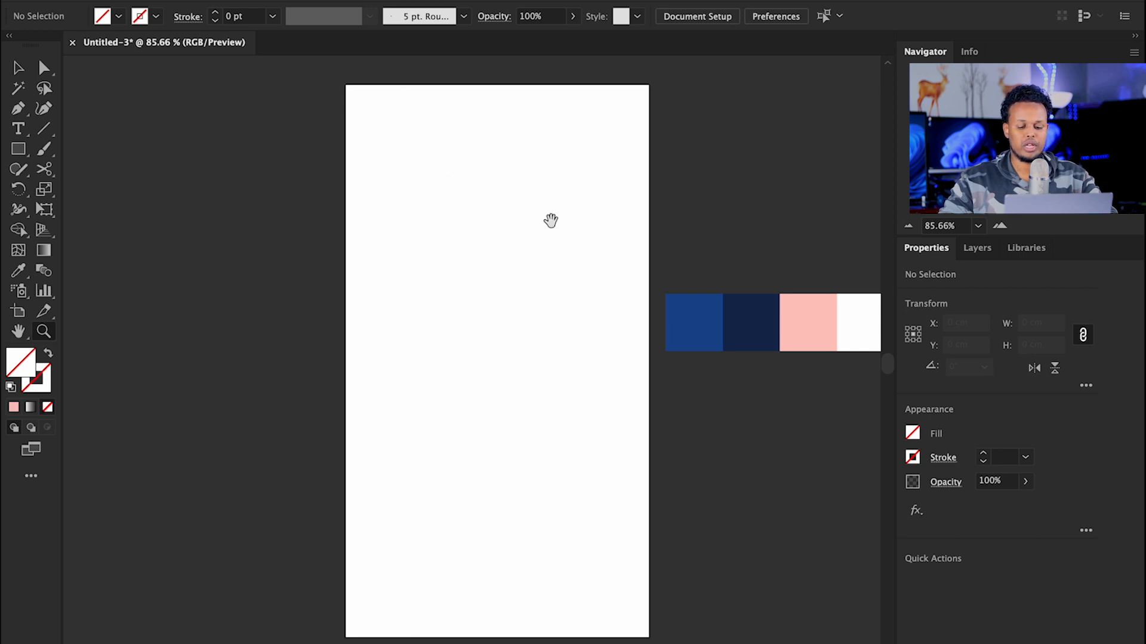
Step: Draw a rectangle of about 9.34 × 17 cm covering the whole artboard
{"action": "left_click_drag", "start_coordinate": [551, 221], "coordinate": [481, 199]}
{"action": "left_click_drag", "start_coordinate": [638, 278], "coordinate": [740, 309]}
{"action": "left_click_drag", "start_coordinate": [718, 253], "coordinate": [158, 223]}
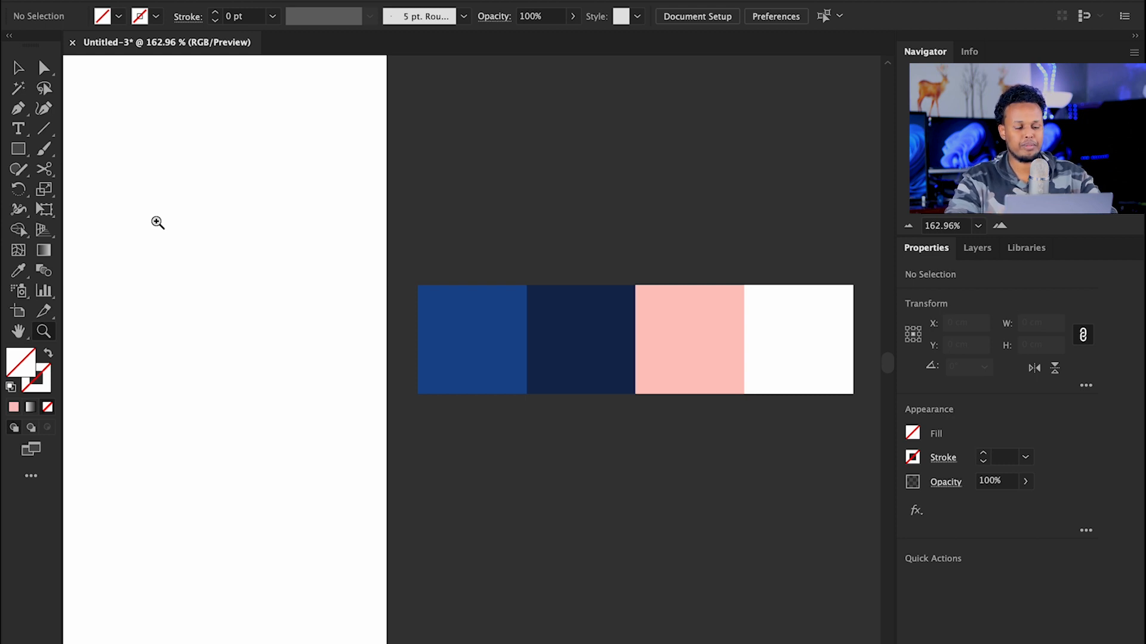
{"action": "left_click_drag", "start_coordinate": [189, 227], "coordinate": [382, 251]}
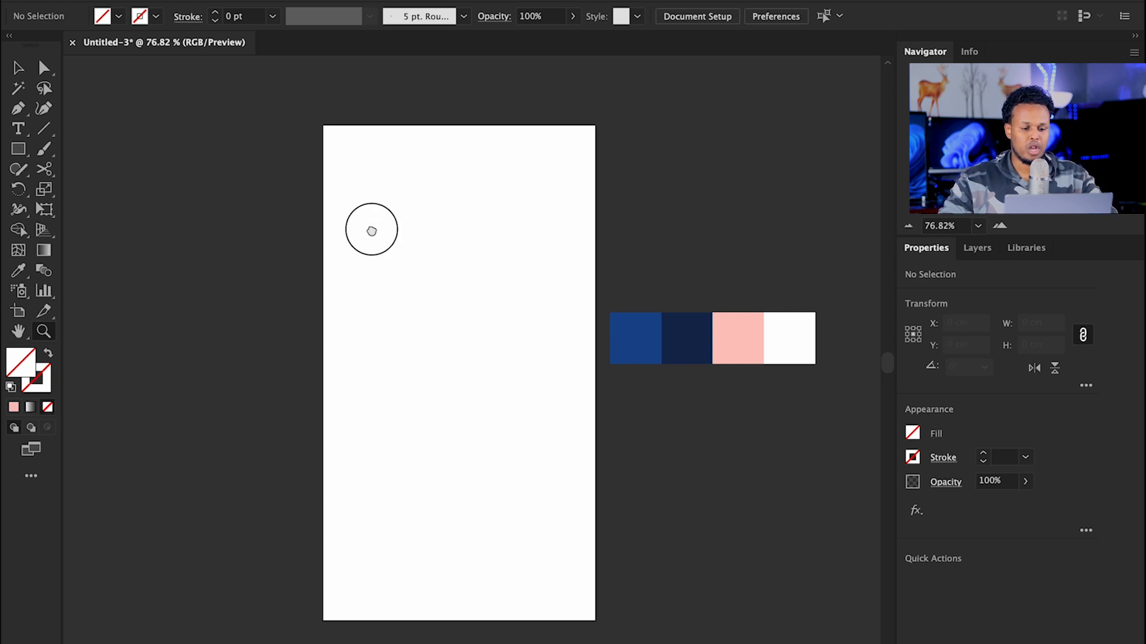
{"action": "left_click_drag", "start_coordinate": [371, 231], "coordinate": [378, 206]}
{"action": "left_click", "coordinate": [424, 236]}
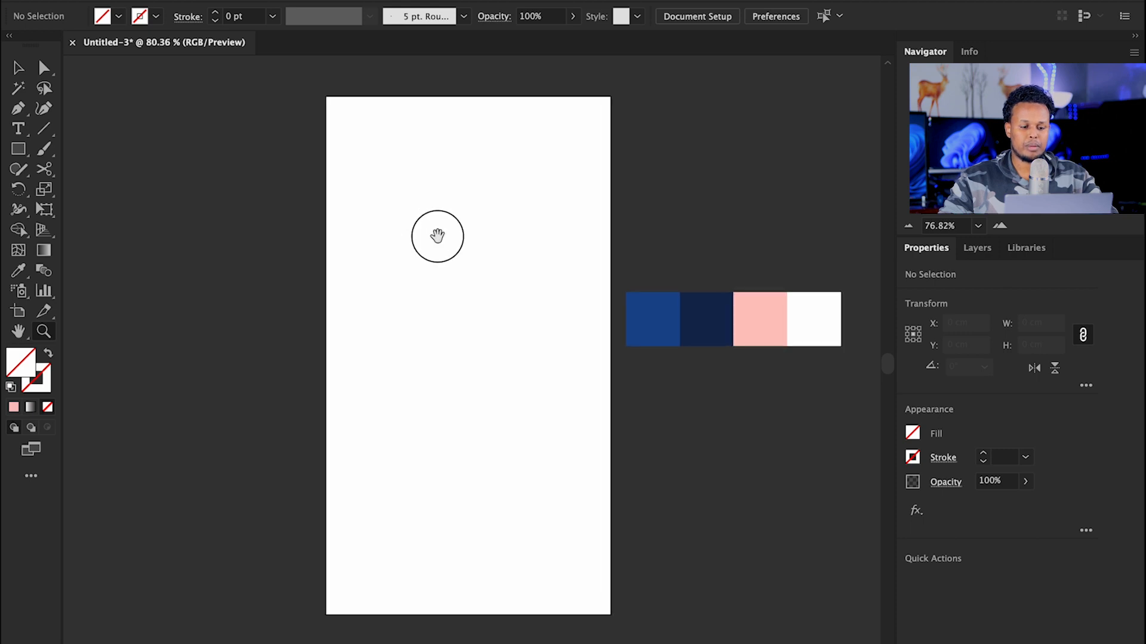
{"action": "left_click", "coordinate": [430, 227]}
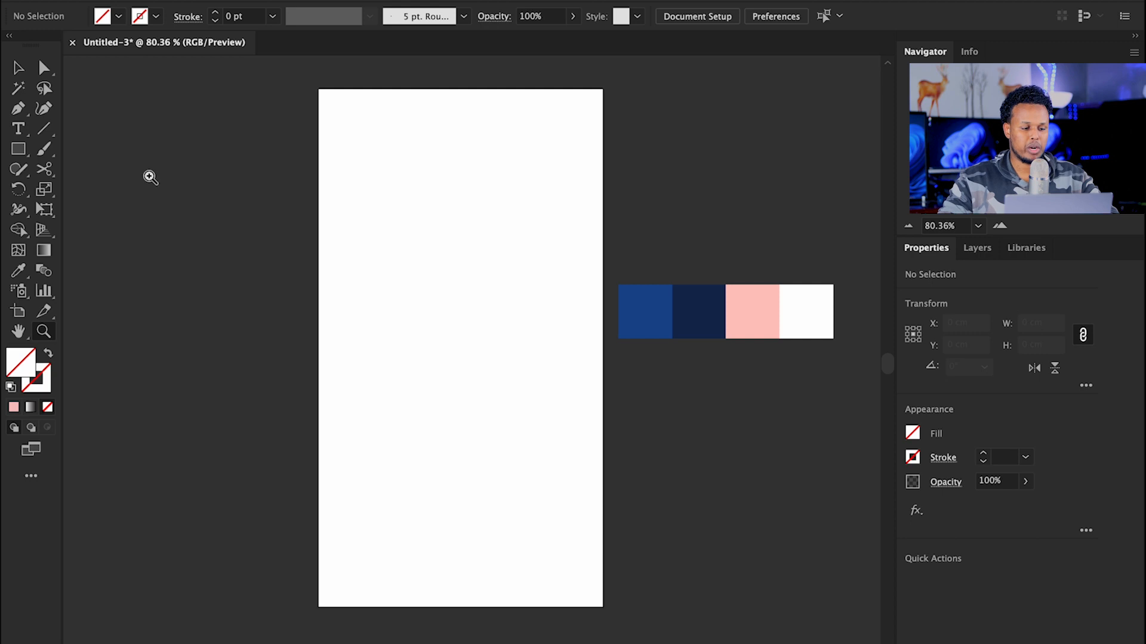
{"action": "left_click", "coordinate": [18, 149]}
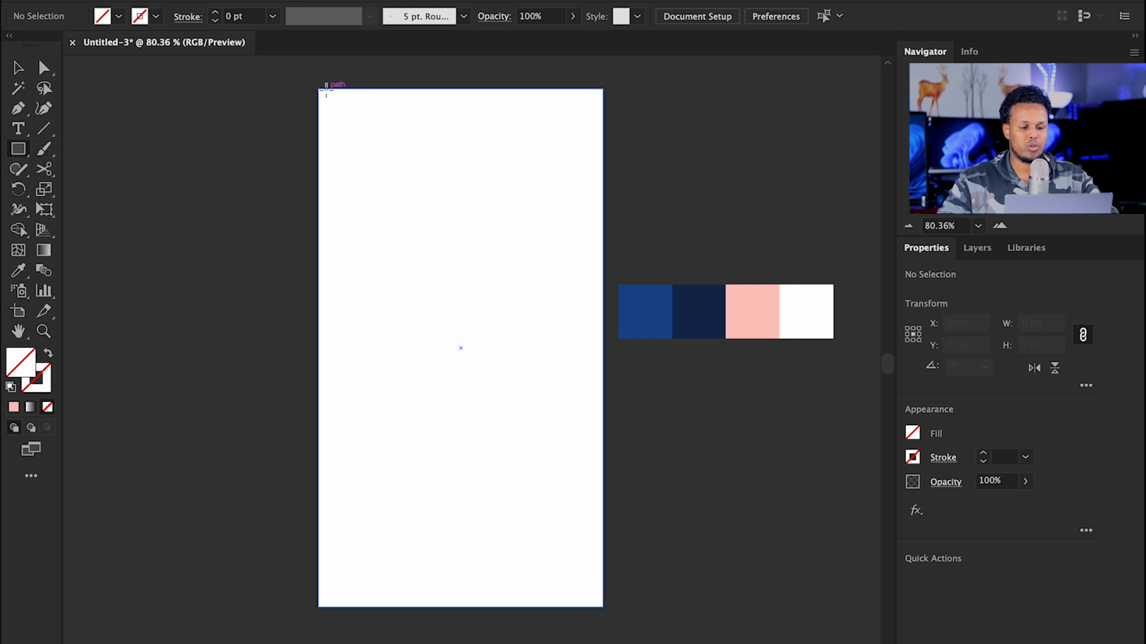
{"action": "mouse_move", "coordinate": [318, 90]}
{"action": "left_mouse_down"}
{"action": "mouse_move", "coordinate": [529, 358]}
{"action": "mouse_move", "coordinate": [603, 606]}
{"action": "left_mouse_up"}
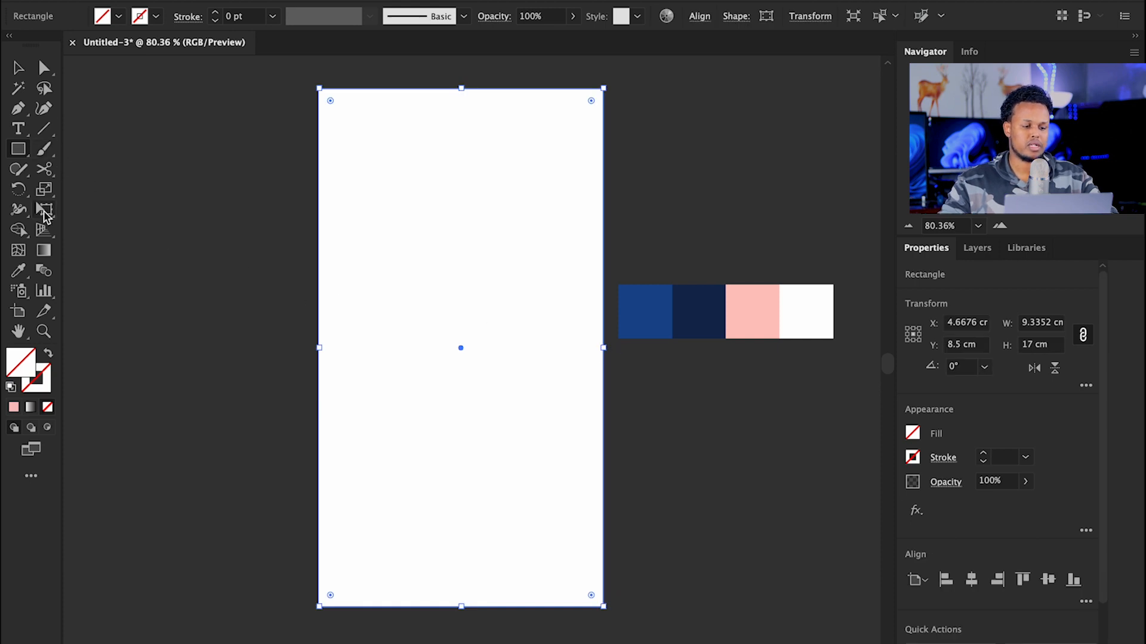
Step: Fill the rectangle with the dark navy swatch colour using the Eyedropper
{"action": "left_click", "coordinate": [19, 270]}
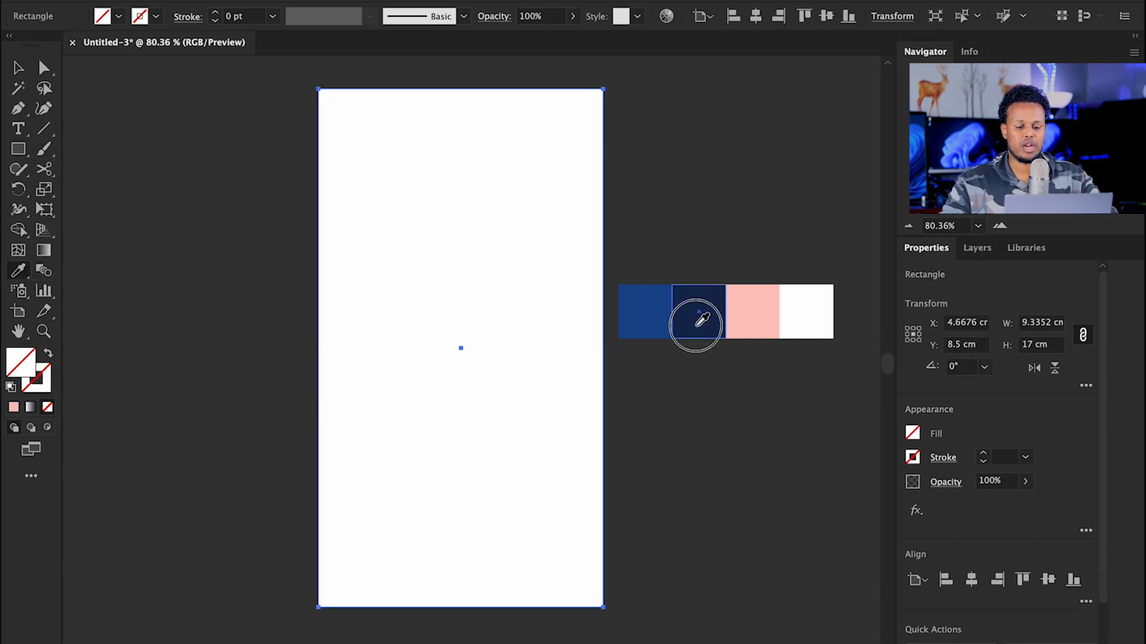
{"action": "left_click", "coordinate": [692, 313]}
{"action": "key", "text": "v"}
{"action": "key", "text": "z"}
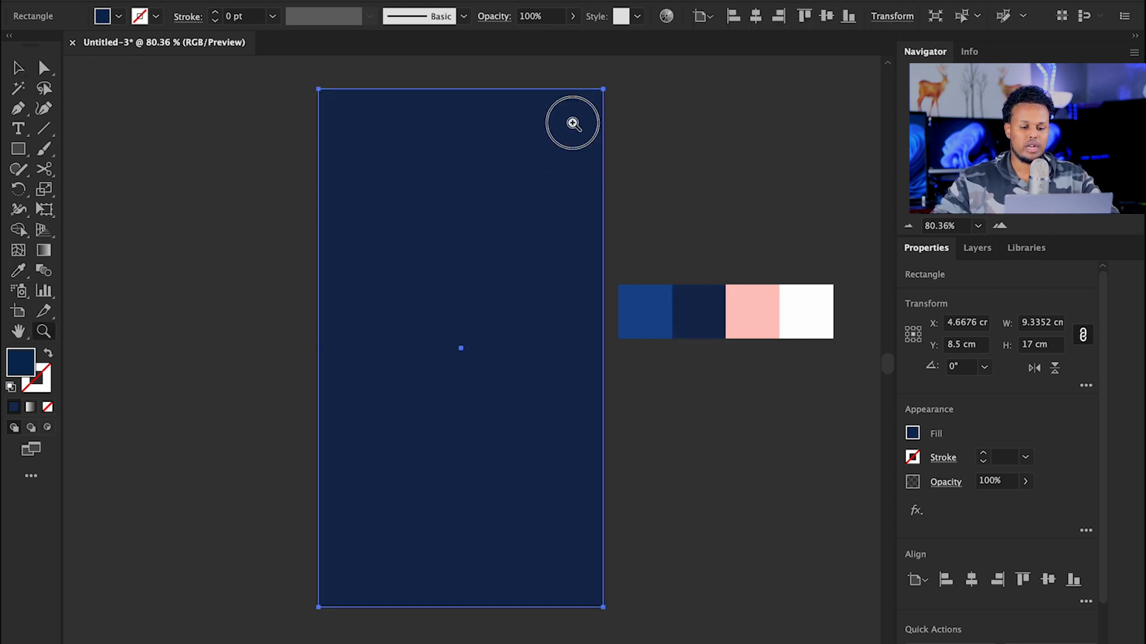
{"action": "left_click_drag", "start_coordinate": [571, 122], "coordinate": [759, 228]}
{"action": "left_click_drag", "start_coordinate": [486, 264], "coordinate": [635, 250]}
{"action": "left_click_drag", "start_coordinate": [630, 248], "coordinate": [440, 243]}
{"action": "key", "text": "v"}
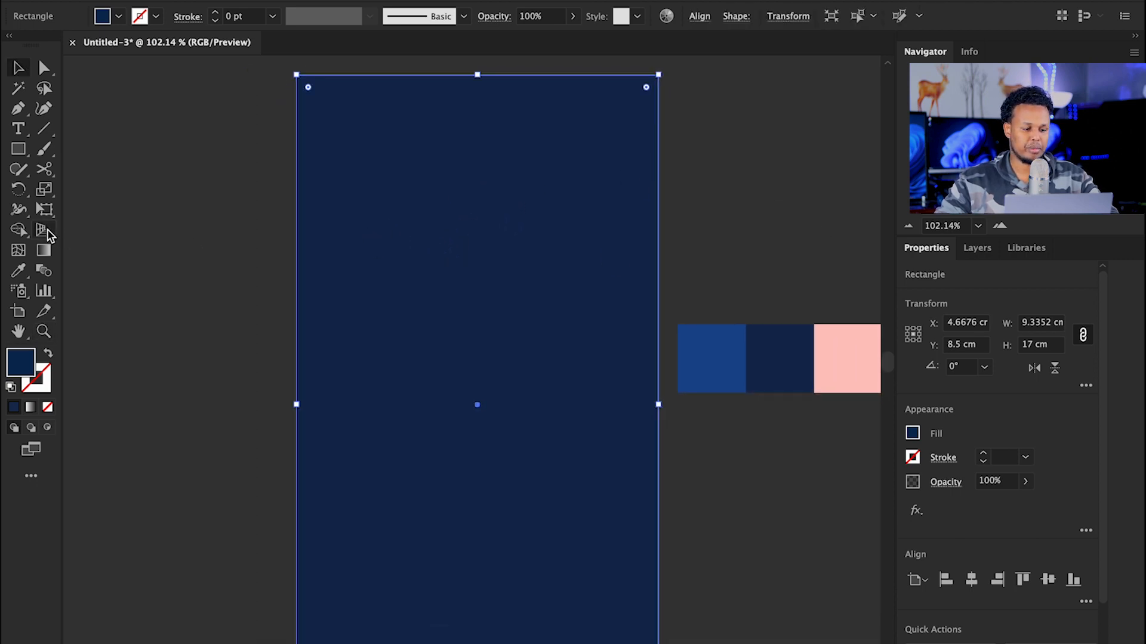
Step: Apply a freeform gradient to the background rectangle
{"action": "left_click", "coordinate": [41, 254]}
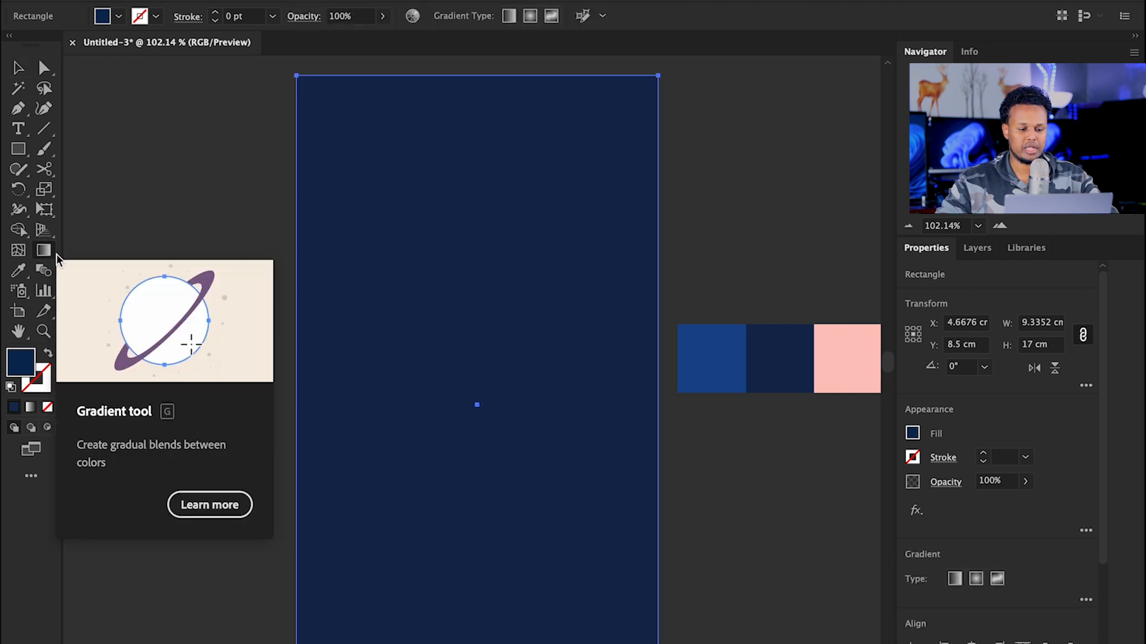
{"action": "left_click", "coordinate": [996, 582]}
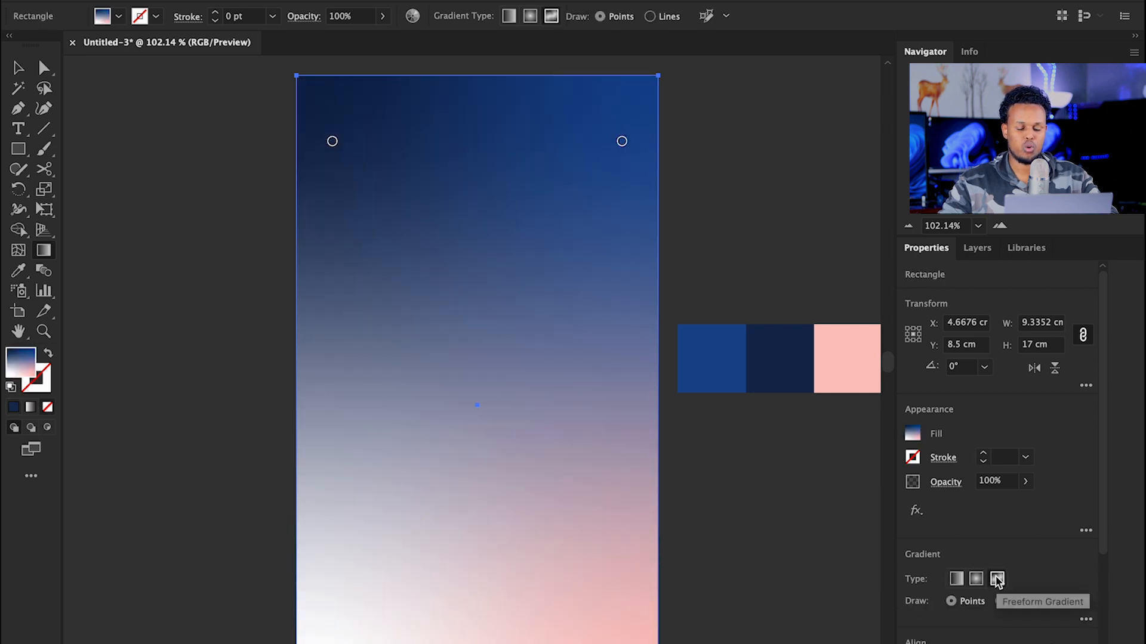
{"action": "left_click_drag", "start_coordinate": [739, 437], "coordinate": [716, 402]}
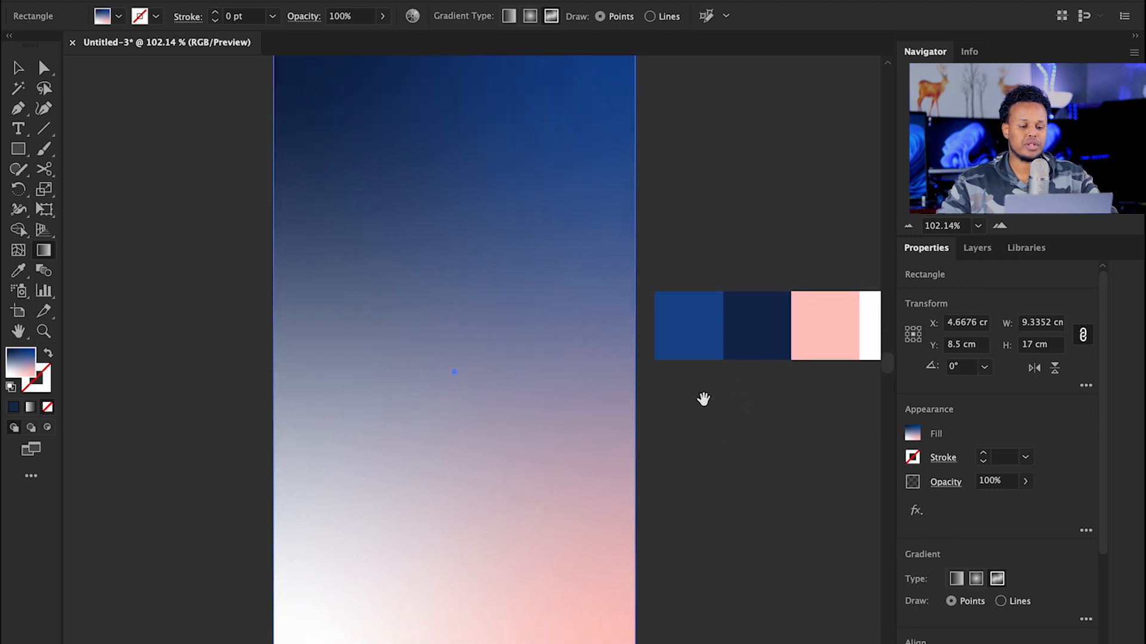
{"action": "key", "text": "z"}
{"action": "left_click_drag", "start_coordinate": [521, 315], "coordinate": [555, 297]}
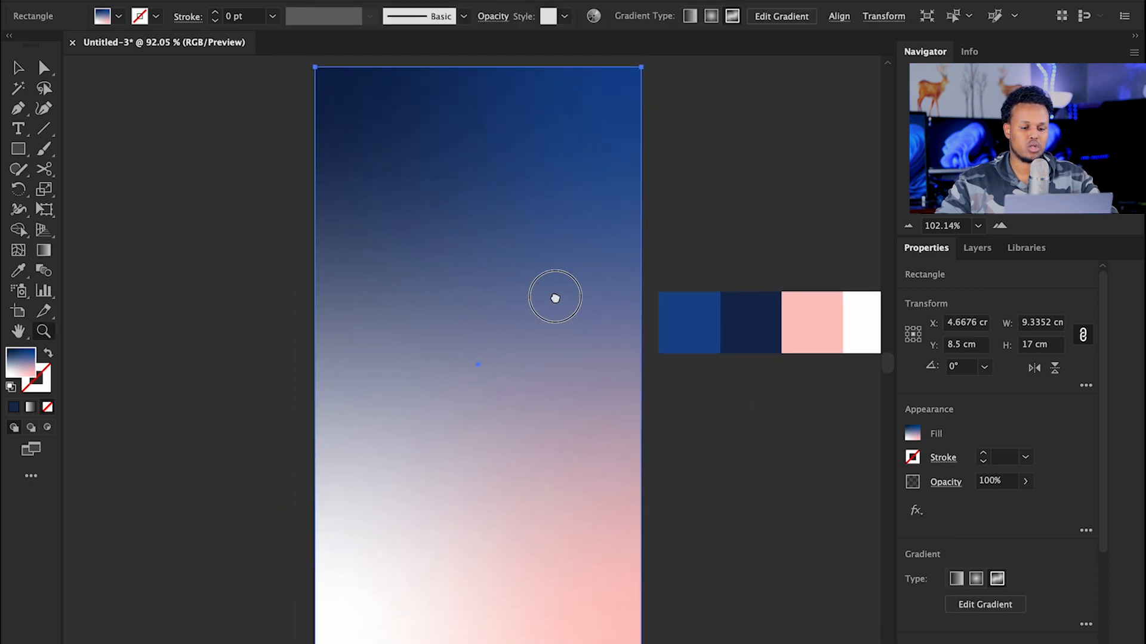
Step: Move the top-left and bottom-left gradient colour points inward
{"action": "left_click", "coordinate": [967, 604]}
{"action": "left_click_drag", "start_coordinate": [349, 133], "coordinate": [412, 253]}
{"action": "left_click_drag", "start_coordinate": [349, 604], "coordinate": [424, 568]}
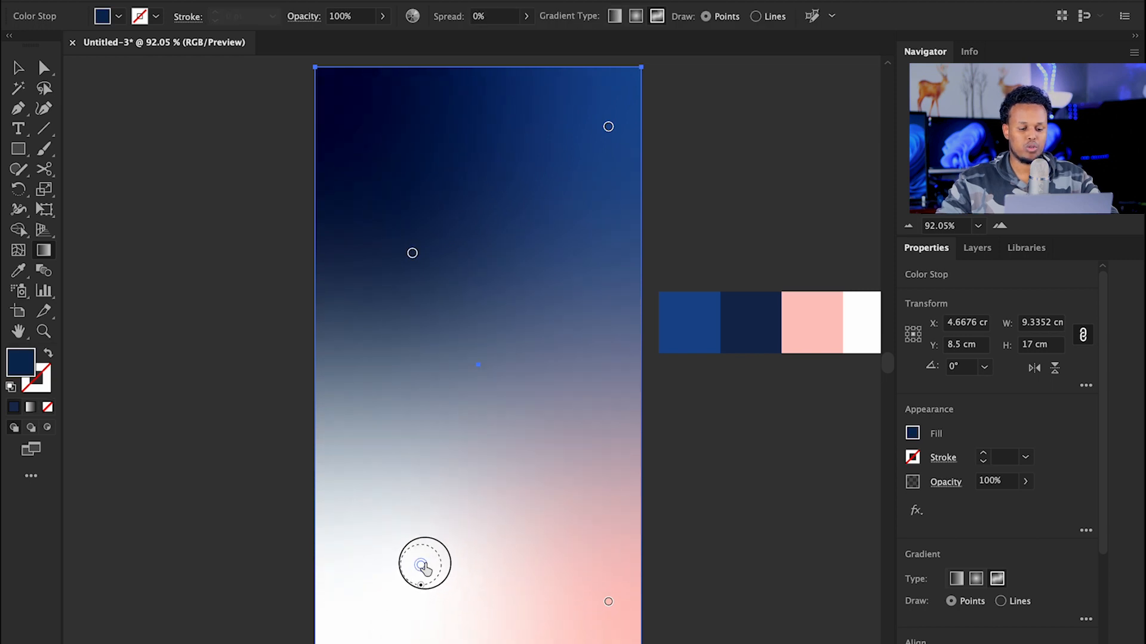
Step: Colour the bottom-left point with the blue swatch and the bottom-right point with navy
{"action": "double_click", "coordinate": [422, 563]}
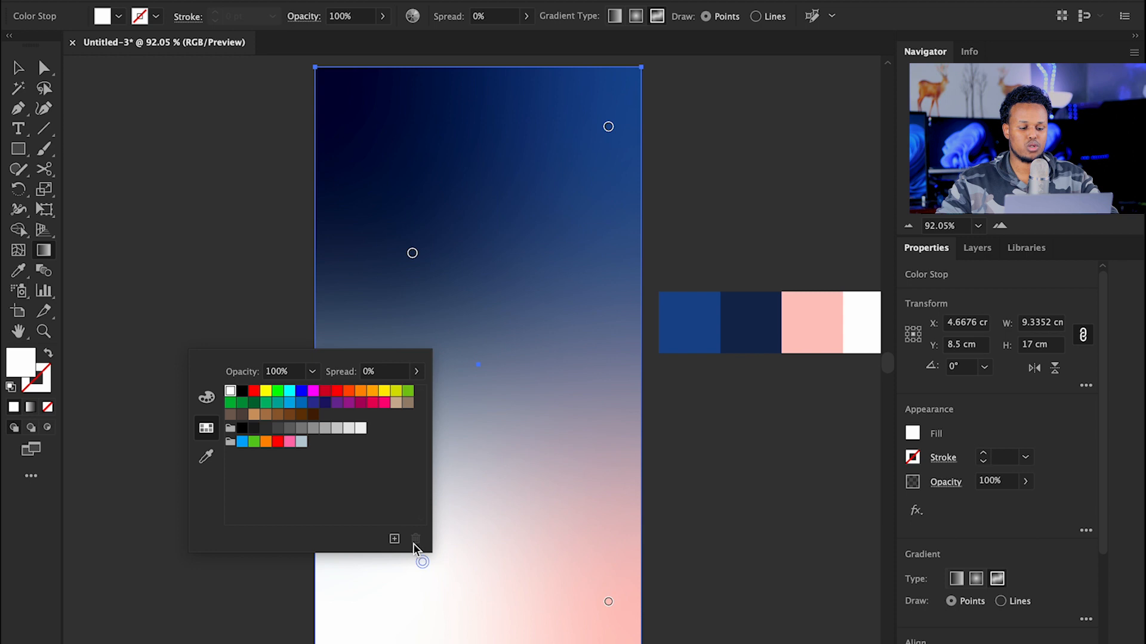
{"action": "left_click", "coordinate": [206, 457]}
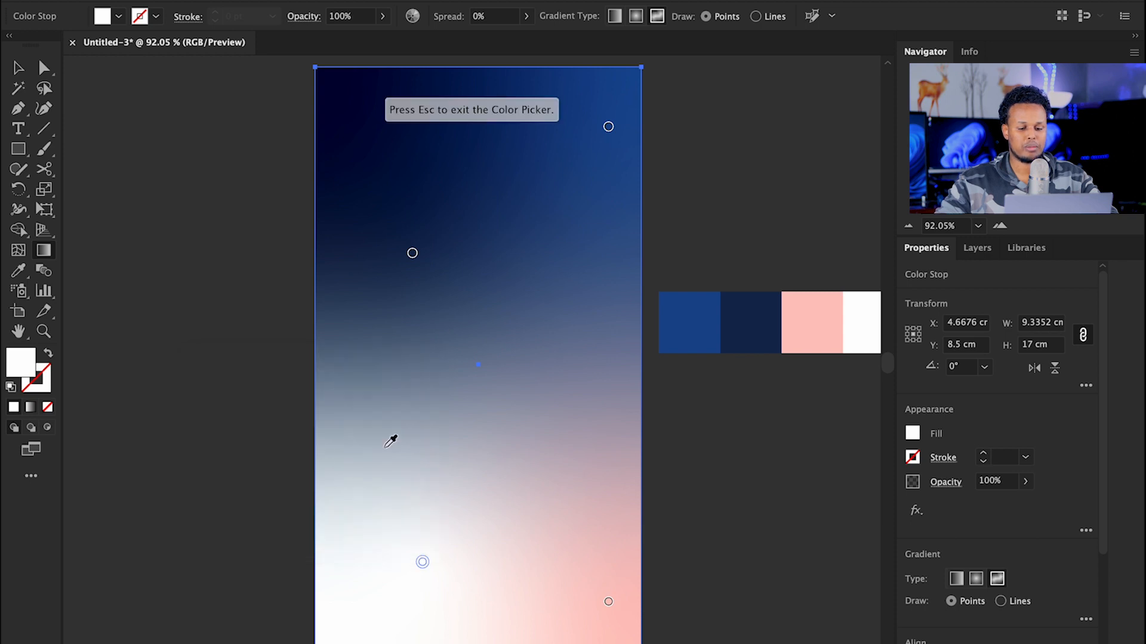
{"action": "left_click", "coordinate": [708, 311]}
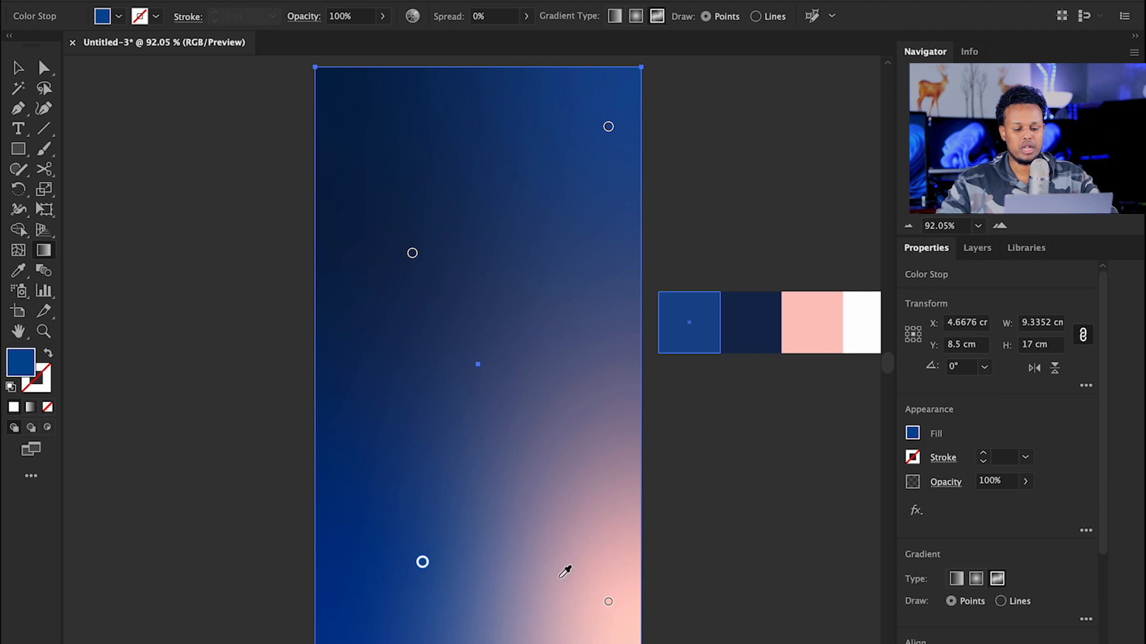
{"action": "double_click", "coordinate": [608, 604]}
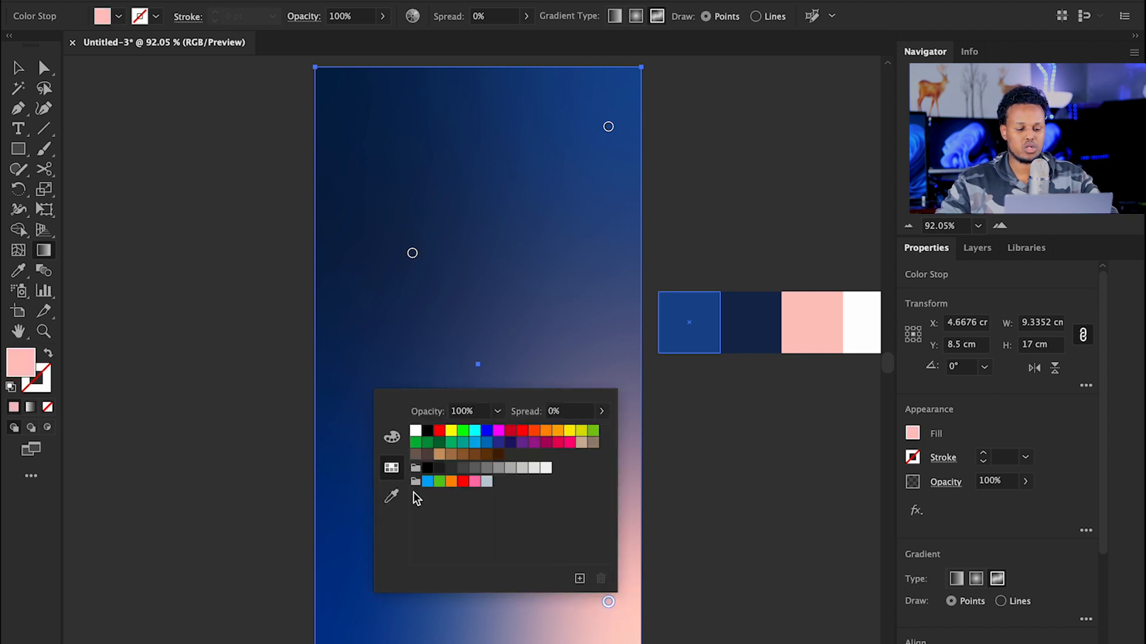
{"action": "left_click", "coordinate": [391, 495]}
{"action": "left_click", "coordinate": [735, 322]}
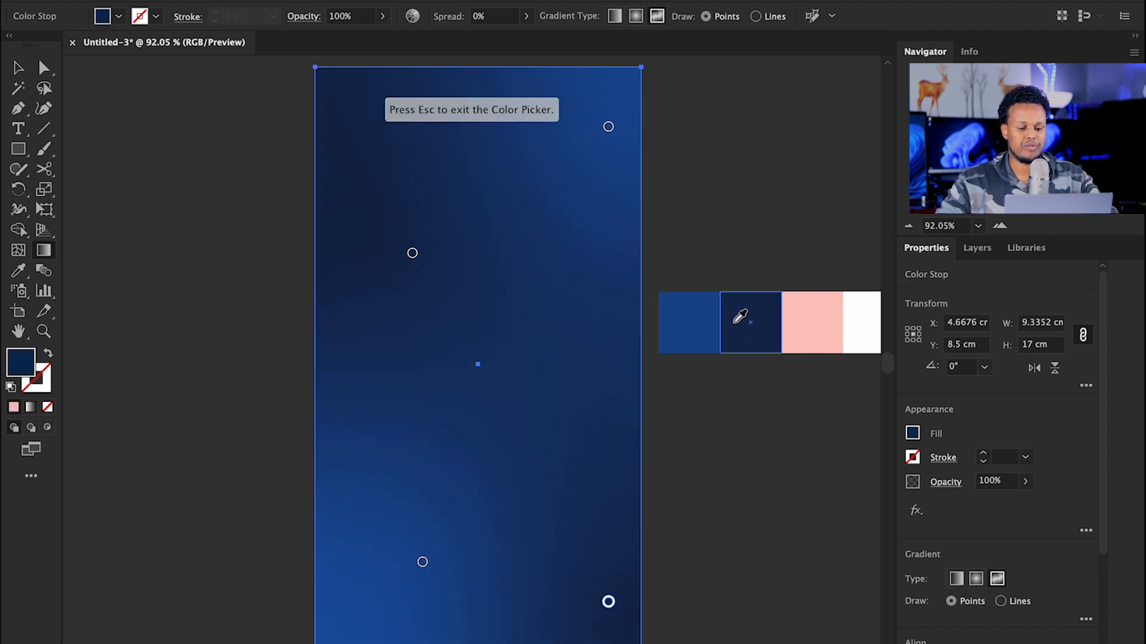
Step: Zoom out to the full card and show Layer 1 in the Layers panel, with nothing selected
{"action": "left_click", "coordinate": [14, 68]}
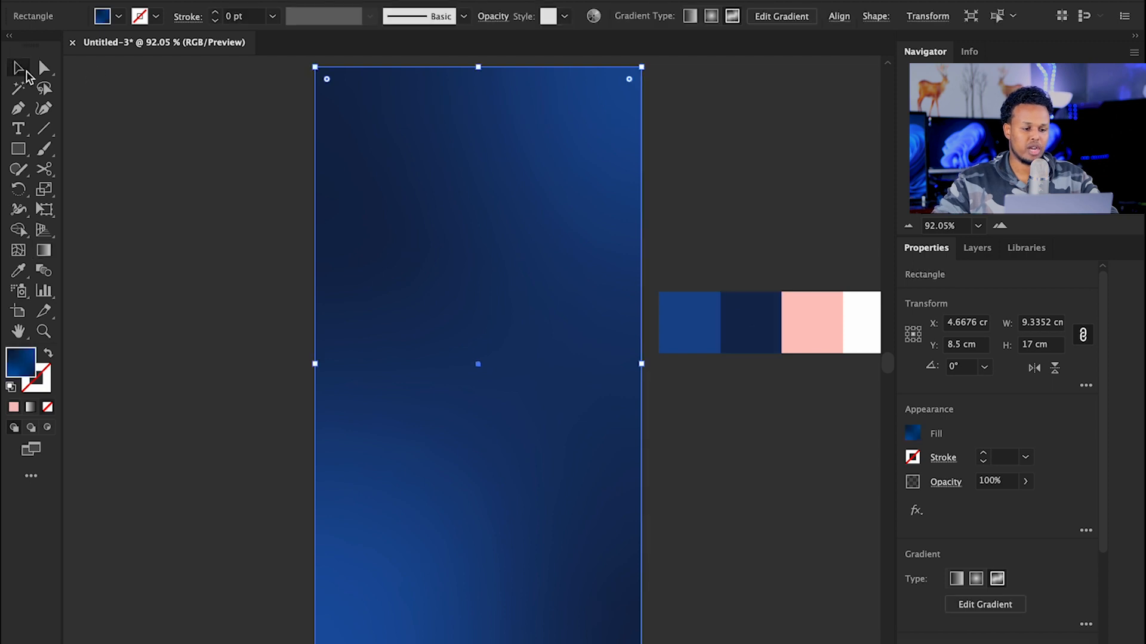
{"action": "left_click", "coordinate": [147, 177]}
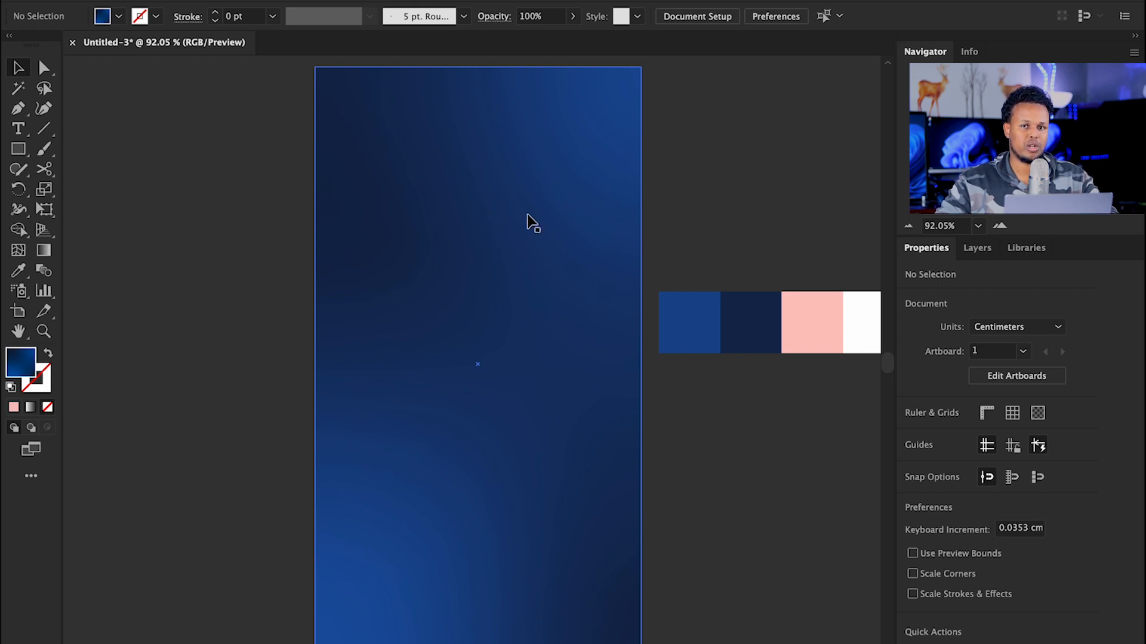
{"action": "mouse_move", "coordinate": [521, 228]}
{"action": "left_mouse_down"}
{"action": "mouse_move", "coordinate": [481, 225]}
{"action": "mouse_move", "coordinate": [522, 222]}
{"action": "left_mouse_up"}
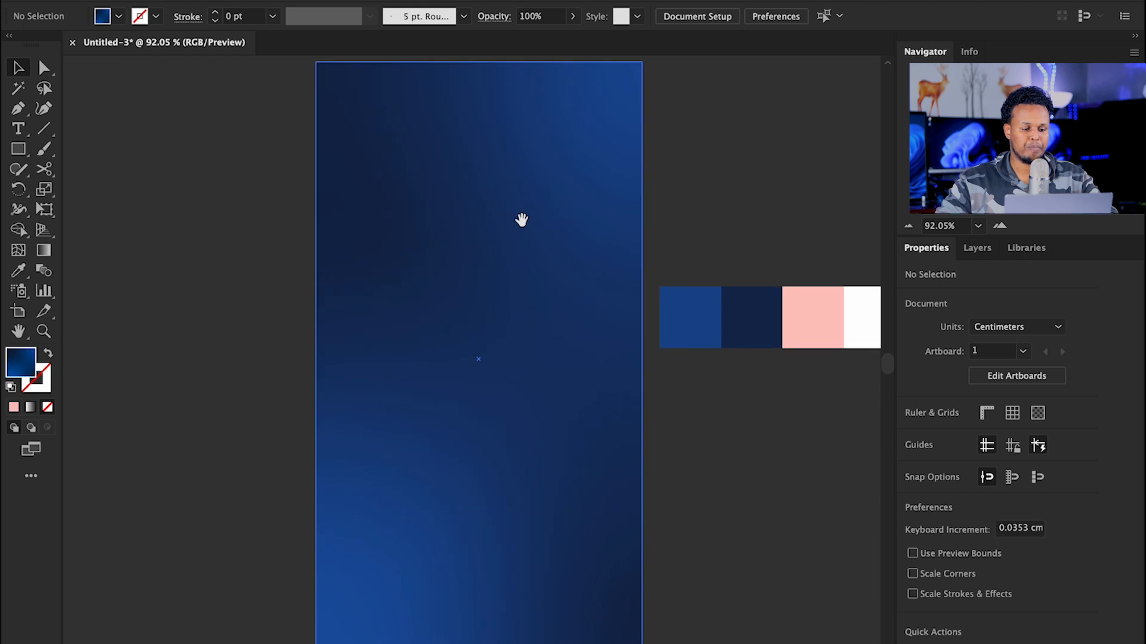
{"action": "scroll", "coordinate": [531, 286], "scroll_direction": "down", "scroll_amount": 1}
{"action": "left_click", "coordinate": [537, 301]}
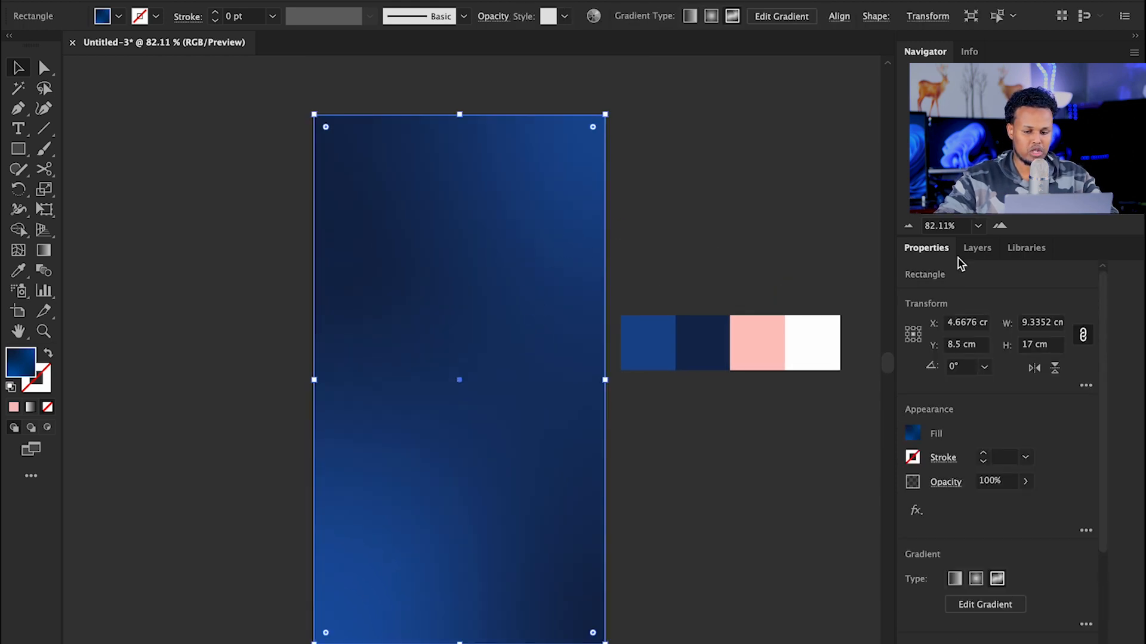
{"action": "left_click", "coordinate": [978, 248]}
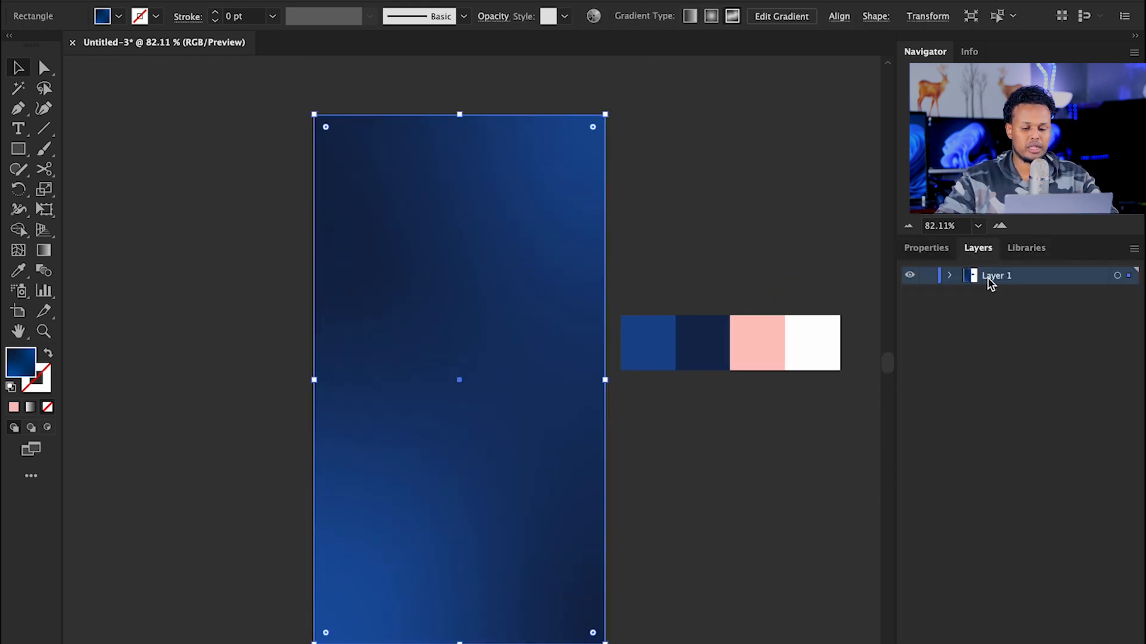
{"action": "key", "text": "ctrl+shift+a"}
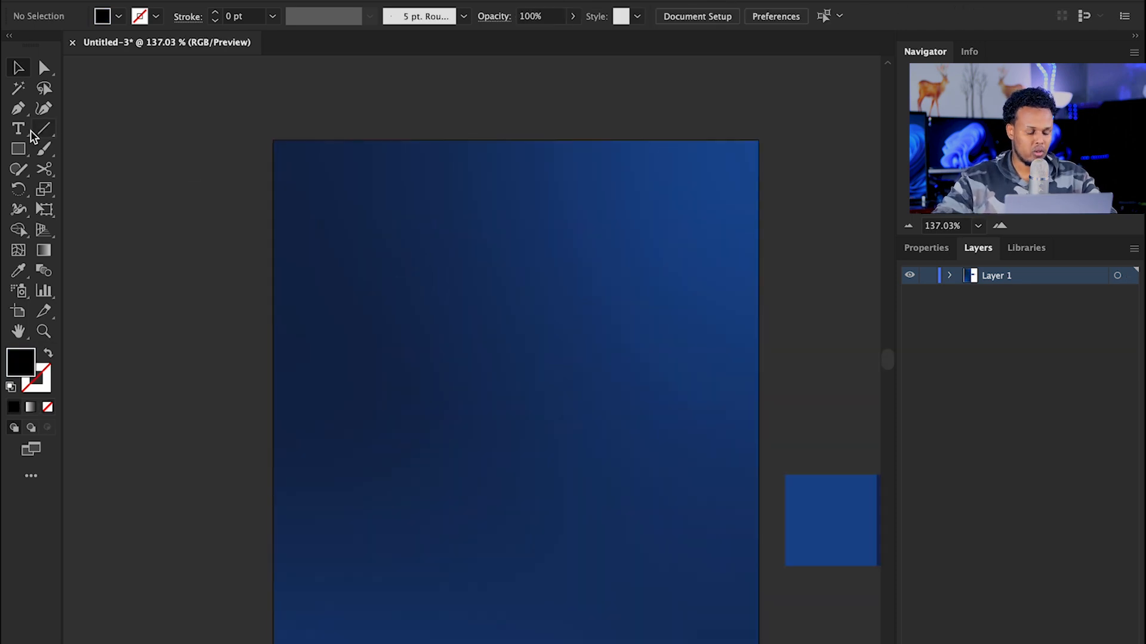
{"action": "left_click", "coordinate": [19, 129]}
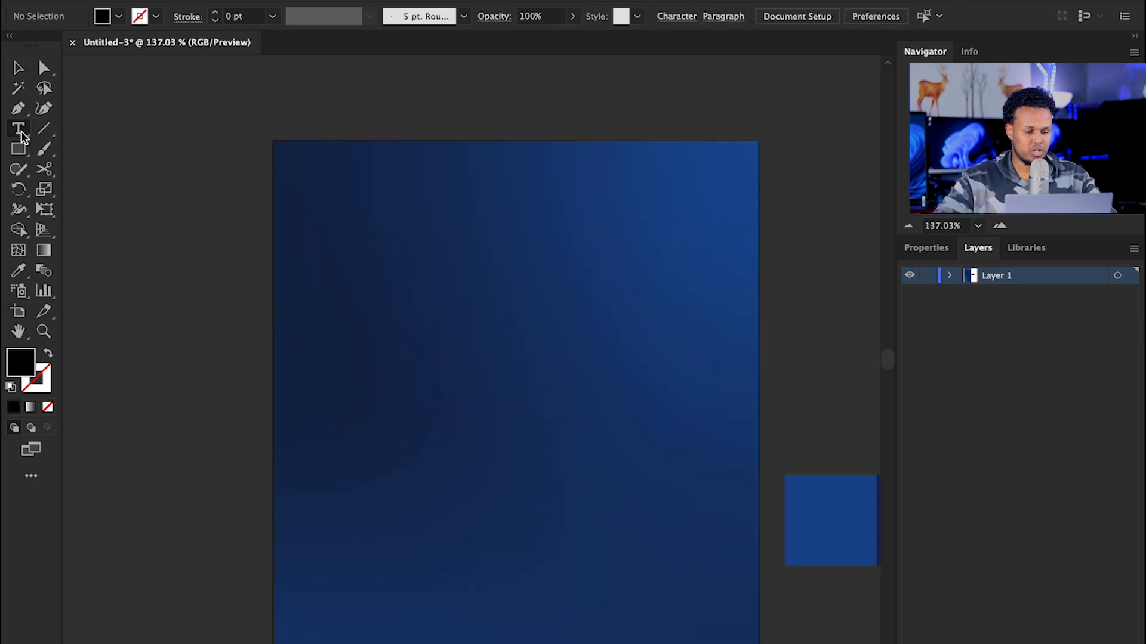
Step: Add the text 'Happy', enlarge it and place it at the top of the artboard
{"action": "left_click", "coordinate": [395, 281]}
{"action": "type", "text": "Happy"}
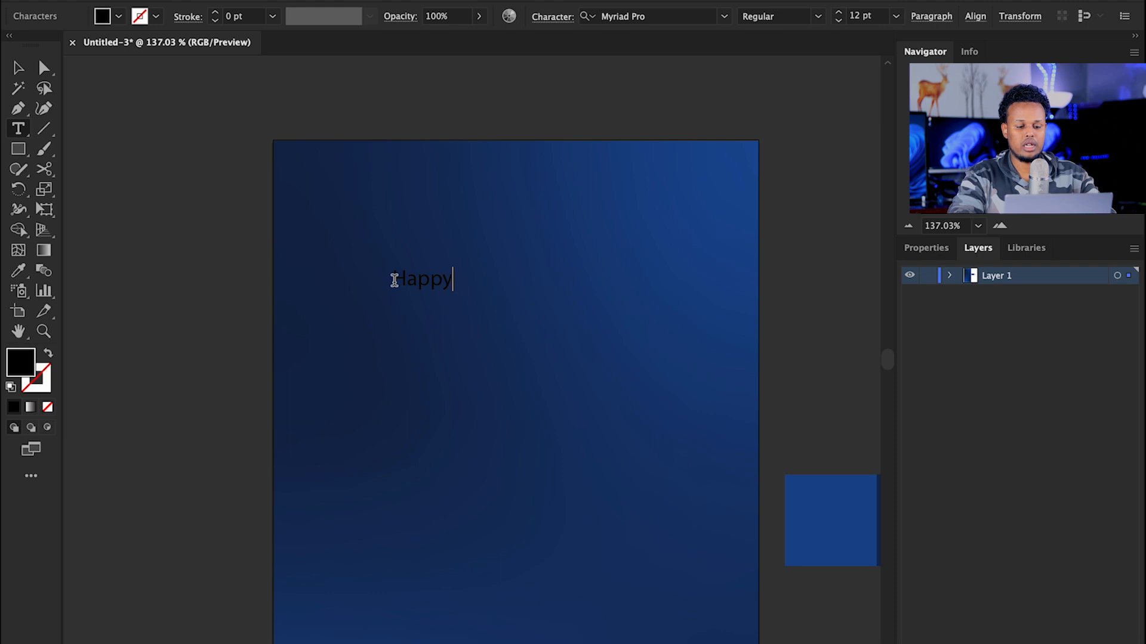
{"action": "key", "text": "Escape"}
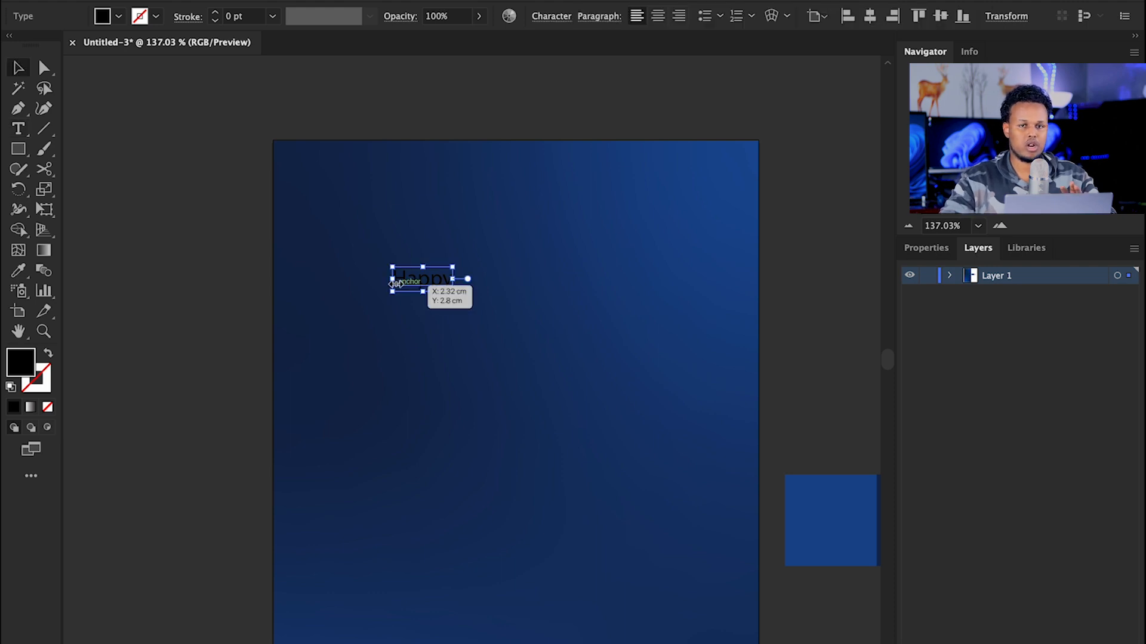
{"action": "left_click", "coordinate": [471, 304]}
{"action": "left_click_drag", "start_coordinate": [471, 304], "coordinate": [601, 370]}
{"action": "left_click_drag", "start_coordinate": [526, 324], "coordinate": [543, 341]}
Step: Change the duplicate line's text to 'Engagement' and position it below Happy
{"action": "double_click", "coordinate": [542, 338]}
{"action": "key", "text": "ctrl+a"}
{"action": "type", "text": "Engagement"}
{"action": "key", "text": "Escape"}
{"action": "left_click_drag", "start_coordinate": [548, 345], "coordinate": [489, 327]}
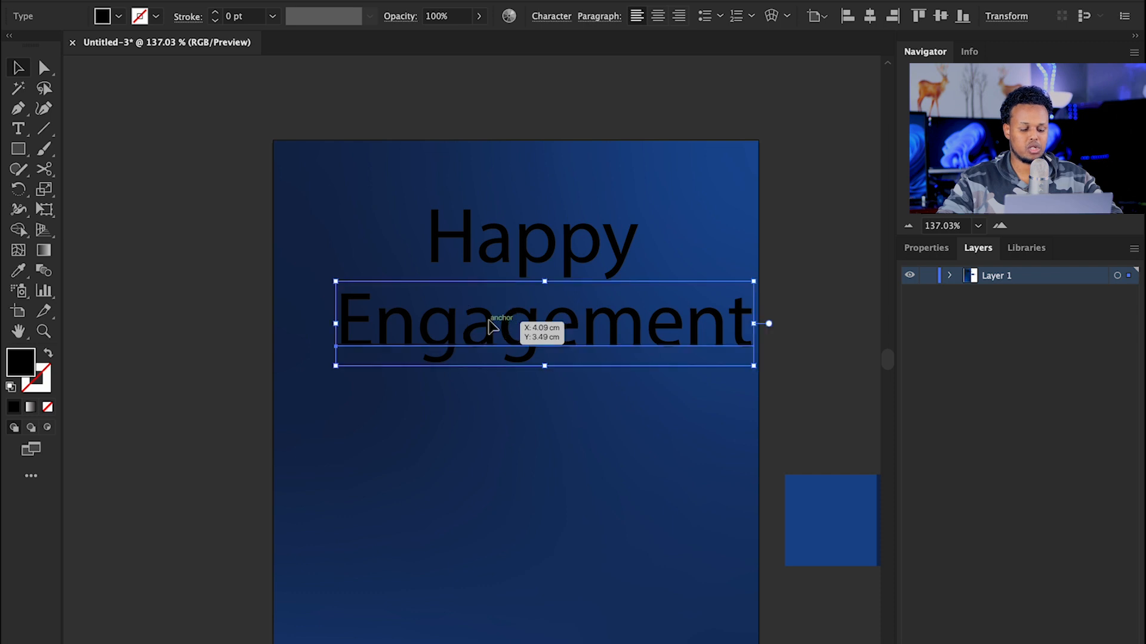
Step: Run Edit > Spelling > Check Spelling on the title text
{"action": "left_click", "coordinate": [148, 0]}
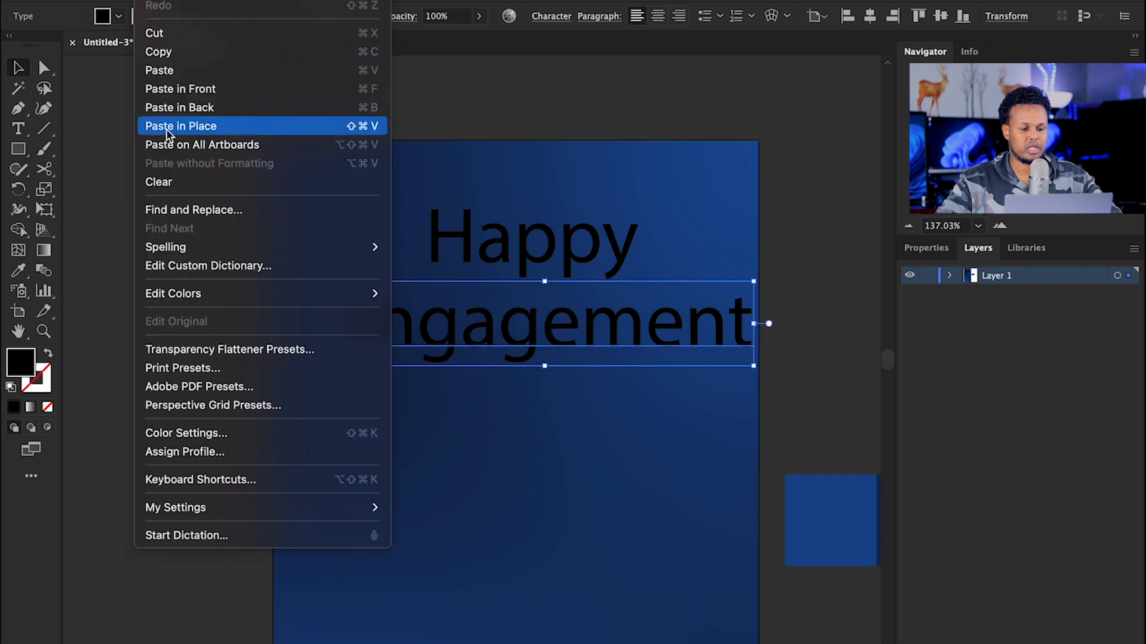
{"action": "mouse_move", "coordinate": [329, 248]}
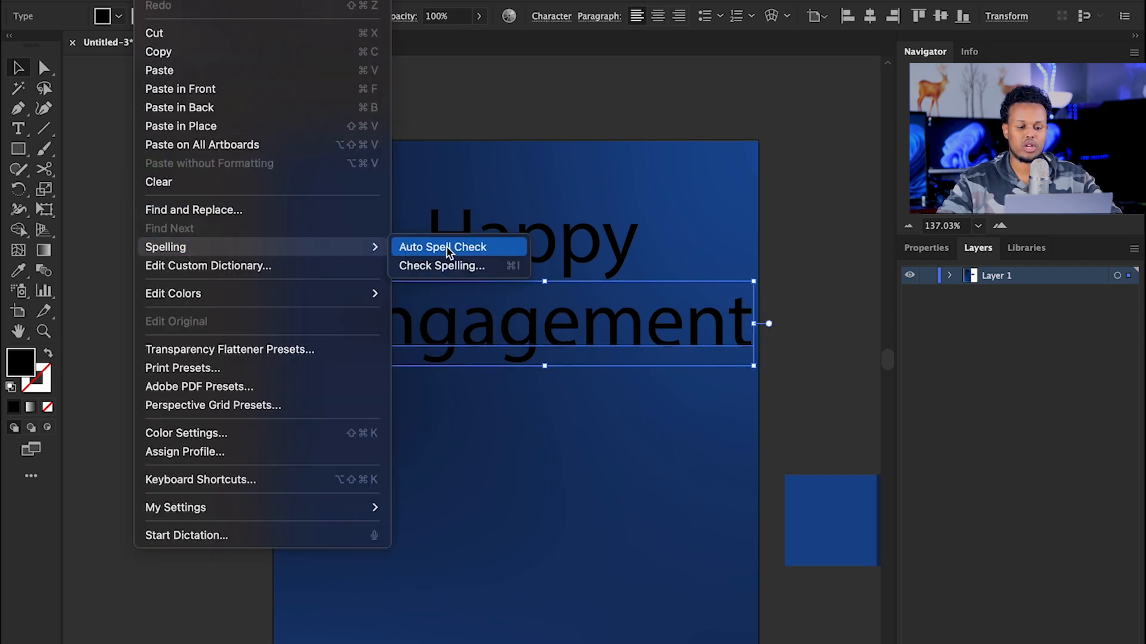
{"action": "left_click", "coordinate": [460, 265]}
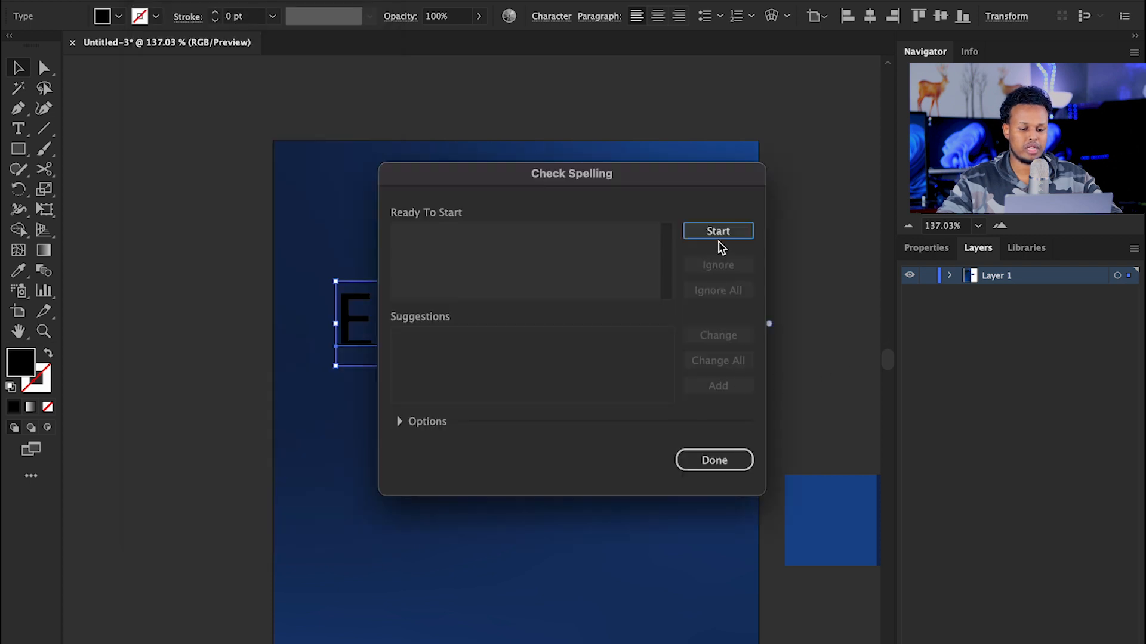
{"action": "left_click", "coordinate": [720, 235]}
{"action": "left_click", "coordinate": [717, 463]}
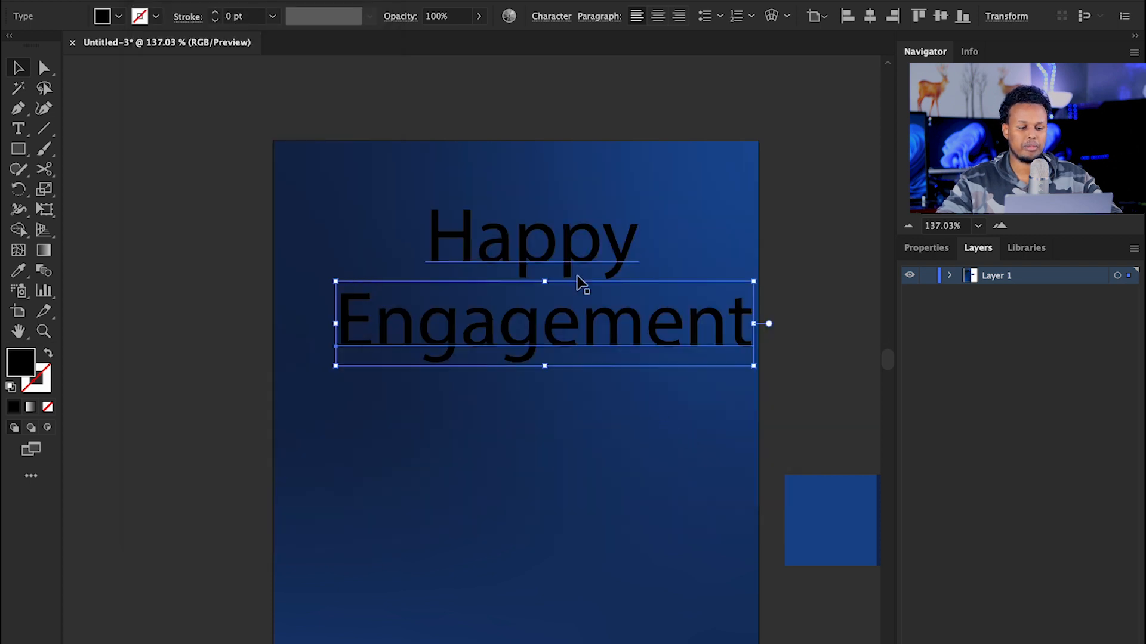
Step: Shrink Happy and Engagement together and move them near the top of the card
{"action": "left_click_drag", "start_coordinate": [570, 309], "coordinate": [544, 301]}
{"action": "left_click_drag", "start_coordinate": [501, 192], "coordinate": [615, 388]}
{"action": "left_click_drag", "start_coordinate": [727, 273], "coordinate": [663, 277]}
{"action": "left_click_drag", "start_coordinate": [529, 277], "coordinate": [565, 270]}
{"action": "left_click", "coordinate": [529, 181]}
{"action": "left_click", "coordinate": [519, 238]}
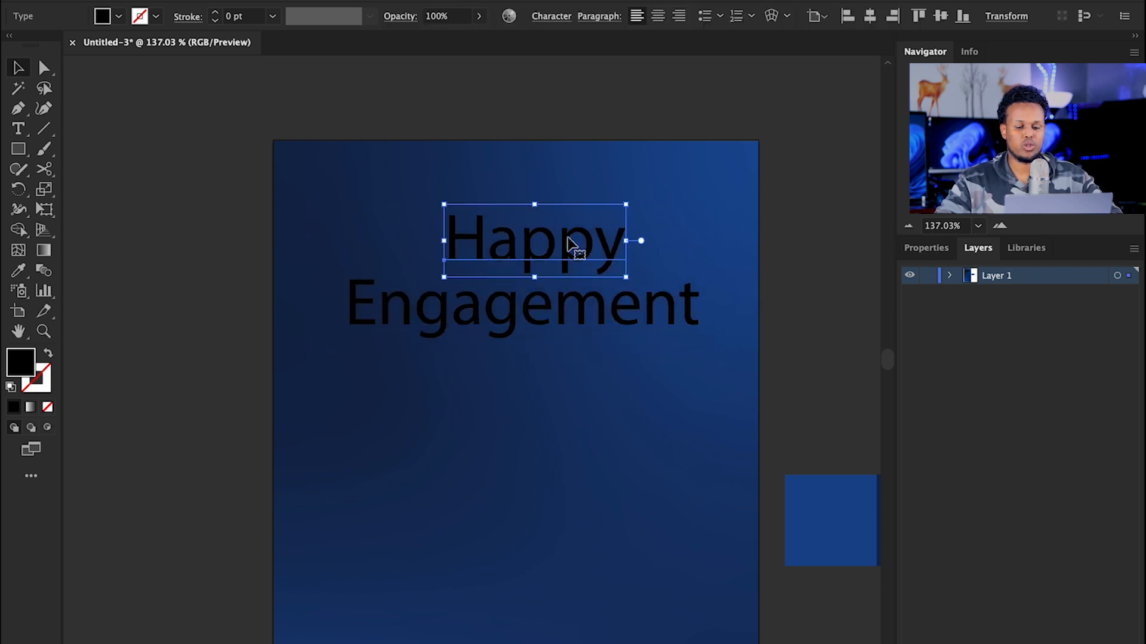
Step: Set Happy in the Fiolex Girls font
{"action": "left_click", "coordinate": [922, 249]}
{"action": "left_click", "coordinate": [1018, 576]}
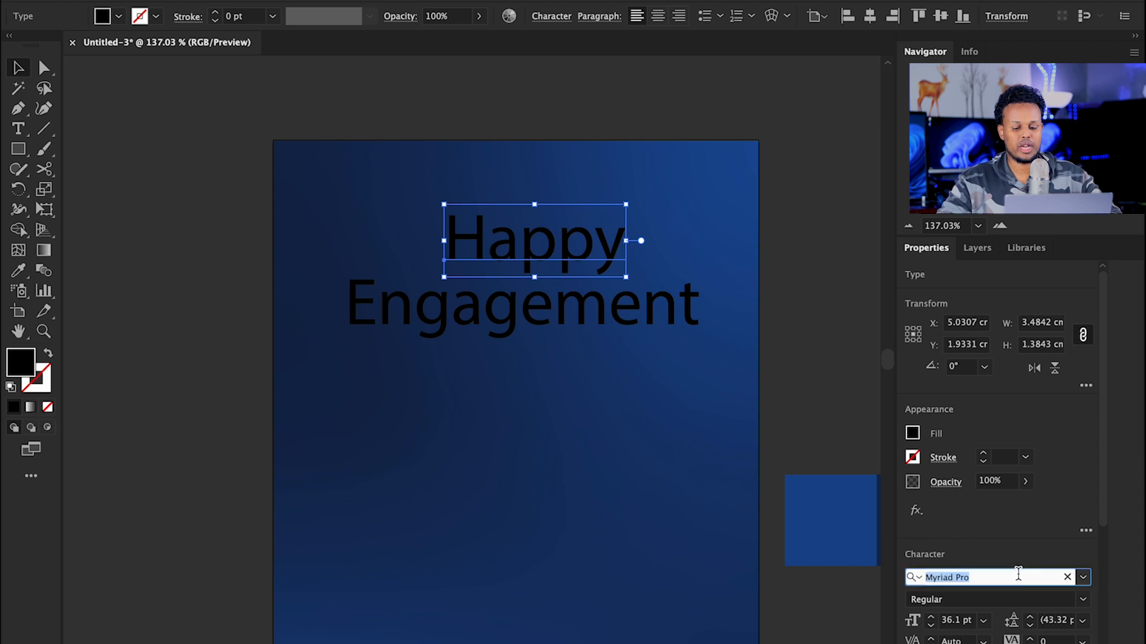
{"action": "type", "text": "fio"}
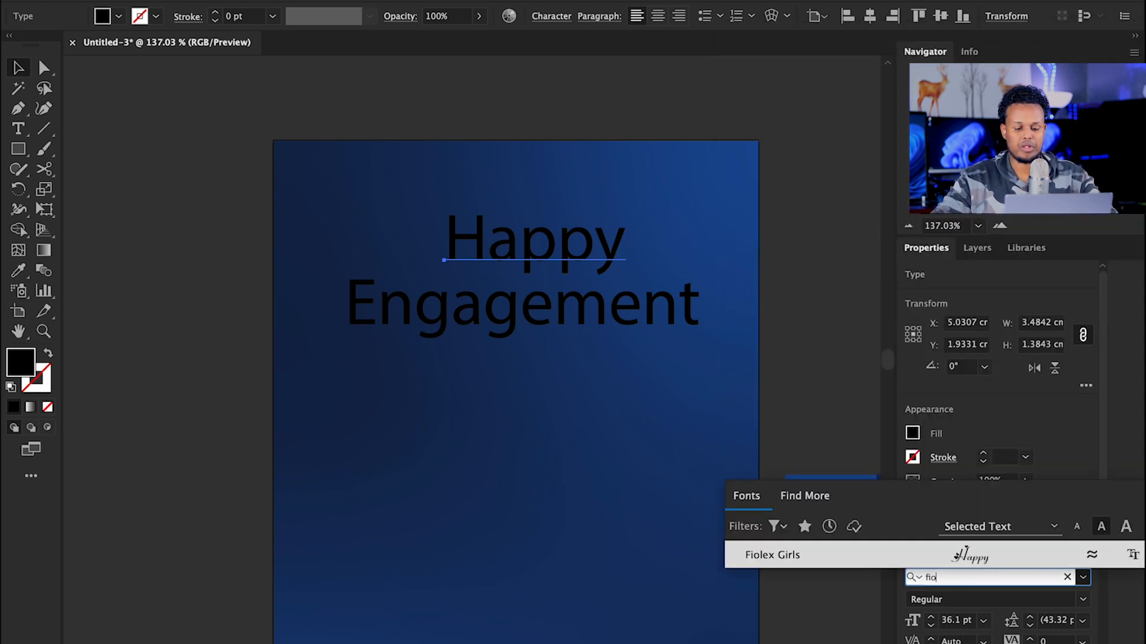
{"action": "left_click", "coordinate": [803, 554]}
Step: Enlarge Happy to about 64 pt and move Engagement further down beneath it
{"action": "left_click_drag", "start_coordinate": [585, 238], "coordinate": [674, 238]}
{"action": "key", "text": "z"}
{"action": "left_click", "coordinate": [503, 220]}
{"action": "left_click_drag", "start_coordinate": [503, 221], "coordinate": [659, 258]}
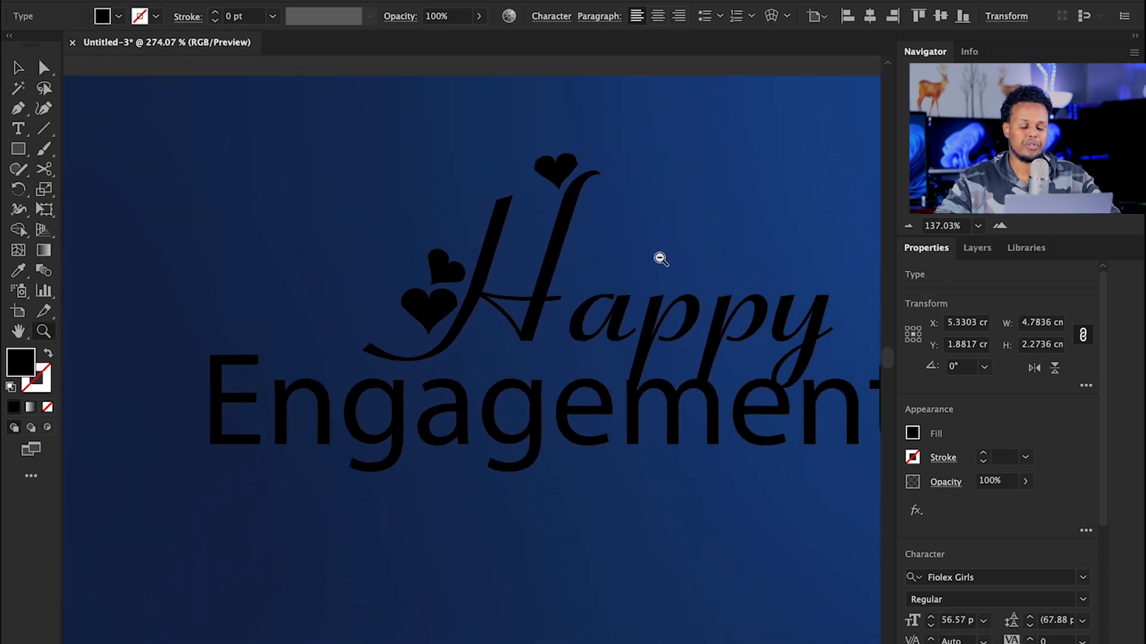
{"action": "left_click_drag", "start_coordinate": [572, 228], "coordinate": [458, 207]}
{"action": "key", "text": "v"}
{"action": "left_click_drag", "start_coordinate": [607, 270], "coordinate": [596, 261]}
{"action": "left_click_drag", "start_coordinate": [586, 346], "coordinate": [576, 426]}
{"action": "left_click_drag", "start_coordinate": [615, 281], "coordinate": [604, 302]}
{"action": "left_click_drag", "start_coordinate": [729, 268], "coordinate": [709, 303]}
Step: Fill Happy with white and nudge Engagement slightly up and right
{"action": "left_click", "coordinate": [911, 434]}
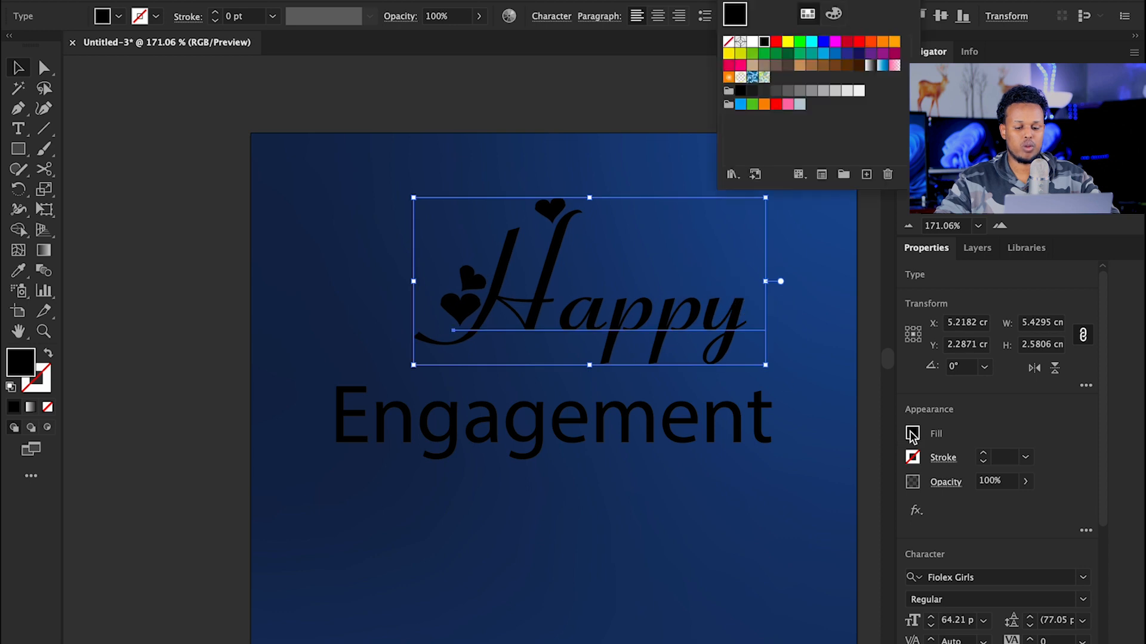
{"action": "left_click", "coordinate": [752, 41]}
{"action": "key", "text": "Escape"}
{"action": "mouse_move", "coordinate": [582, 419]}
{"action": "left_mouse_down"}
{"action": "mouse_move", "coordinate": [597, 421]}
{"action": "mouse_move", "coordinate": [596, 407]}
{"action": "left_mouse_up"}
{"action": "left_click", "coordinate": [1022, 575]}
Step: Set Engagement in the Sacramento font and enlarge it to about 44 pt
{"action": "type", "text": "sac"}
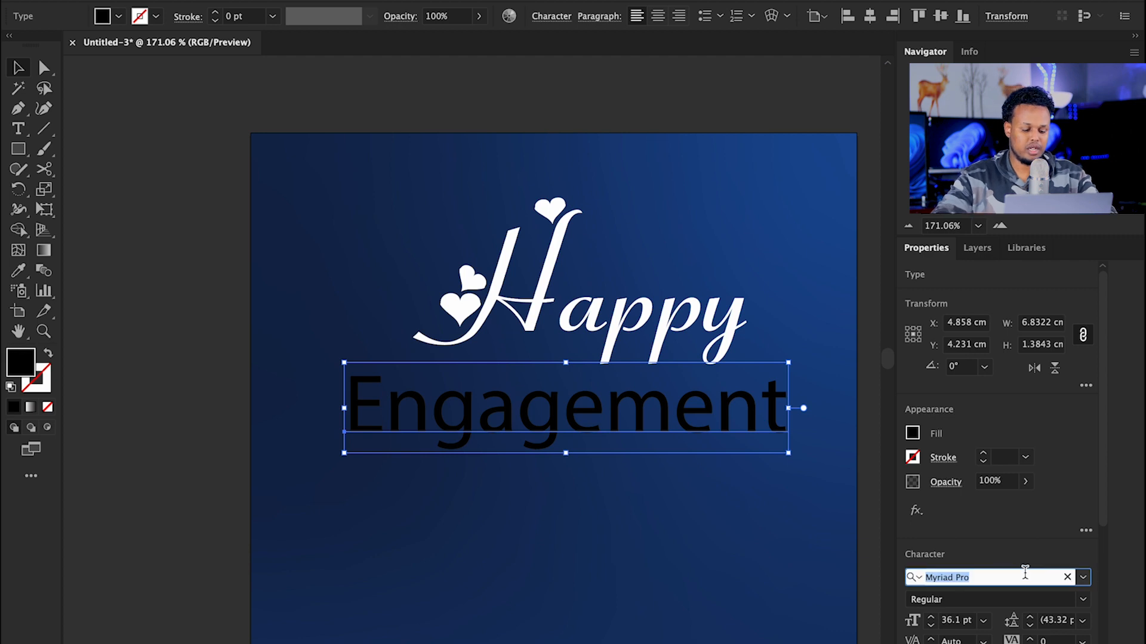
{"action": "left_click", "coordinate": [809, 552]}
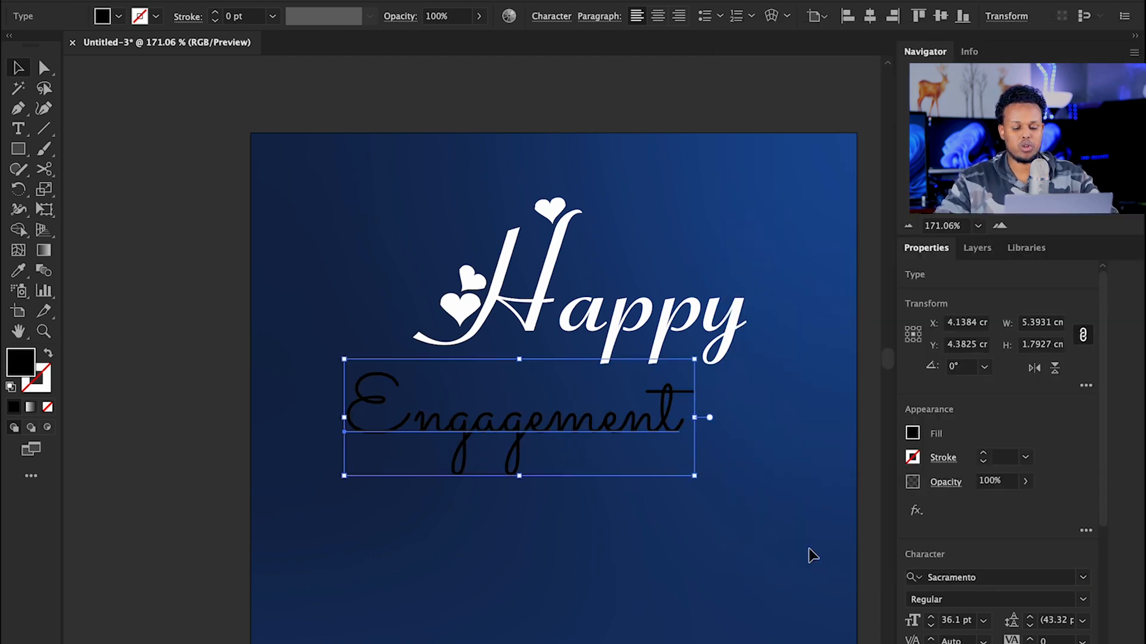
{"action": "left_click_drag", "start_coordinate": [694, 417], "coordinate": [770, 430]}
{"action": "left_click_drag", "start_coordinate": [648, 420], "coordinate": [712, 410]}
Step: Tuck Engagement under Happy and colour it with the palette pink
{"action": "left_click", "coordinate": [912, 434]}
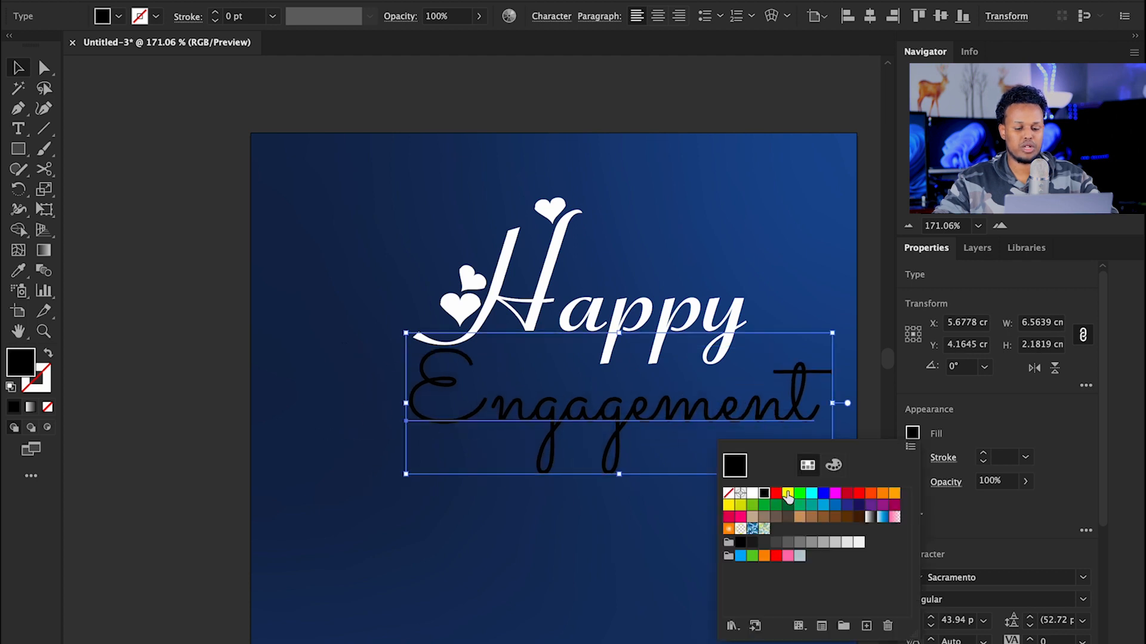
{"action": "left_click", "coordinate": [752, 494]}
{"action": "left_click_drag", "start_coordinate": [546, 391], "coordinate": [493, 370]}
{"action": "left_click_drag", "start_coordinate": [628, 339], "coordinate": [585, 320]}
{"action": "left_click_drag", "start_coordinate": [566, 325], "coordinate": [444, 334]}
{"action": "key", "text": "i"}
{"action": "left_click", "coordinate": [774, 497]}
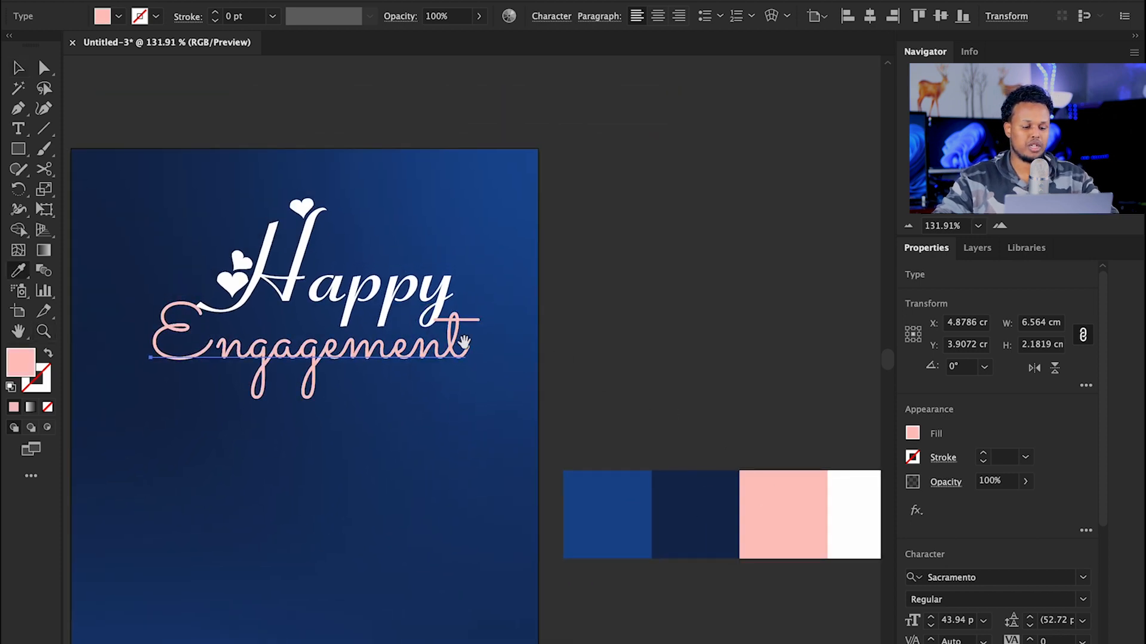
{"action": "scroll", "coordinate": [537, 360], "scroll_direction": "left", "scroll_amount": 5}
Step: Zoom in to inspect the finished Happy Engagement lettering
{"action": "key", "text": "v"}
{"action": "left_click", "coordinate": [570, 202]}
{"action": "key", "text": "z"}
{"action": "left_click_drag", "start_coordinate": [595, 245], "coordinate": [603, 296]}
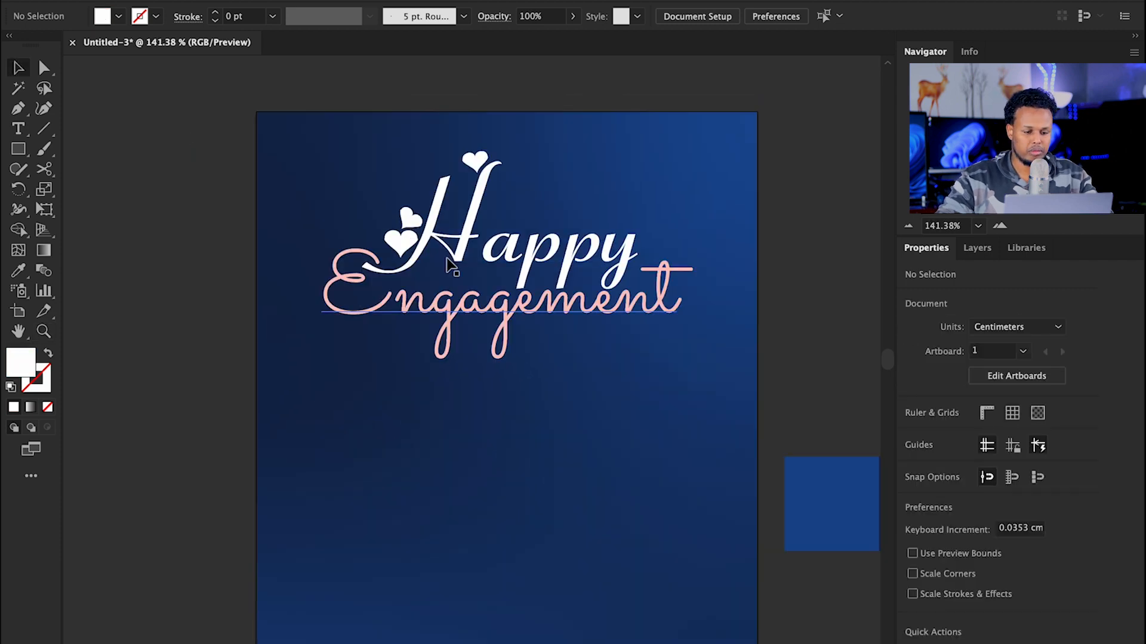
{"action": "left_click", "coordinate": [537, 349]}
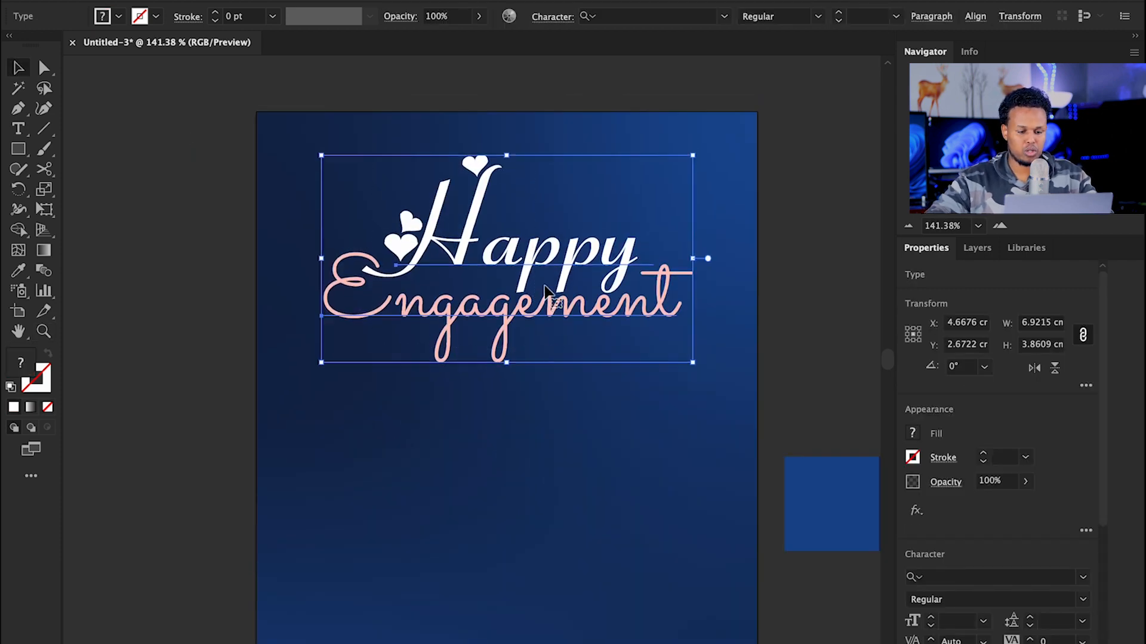
{"action": "left_click", "coordinate": [455, 491]}
{"action": "scroll", "coordinate": [504, 429], "scroll_direction": "down", "scroll_amount": 1}
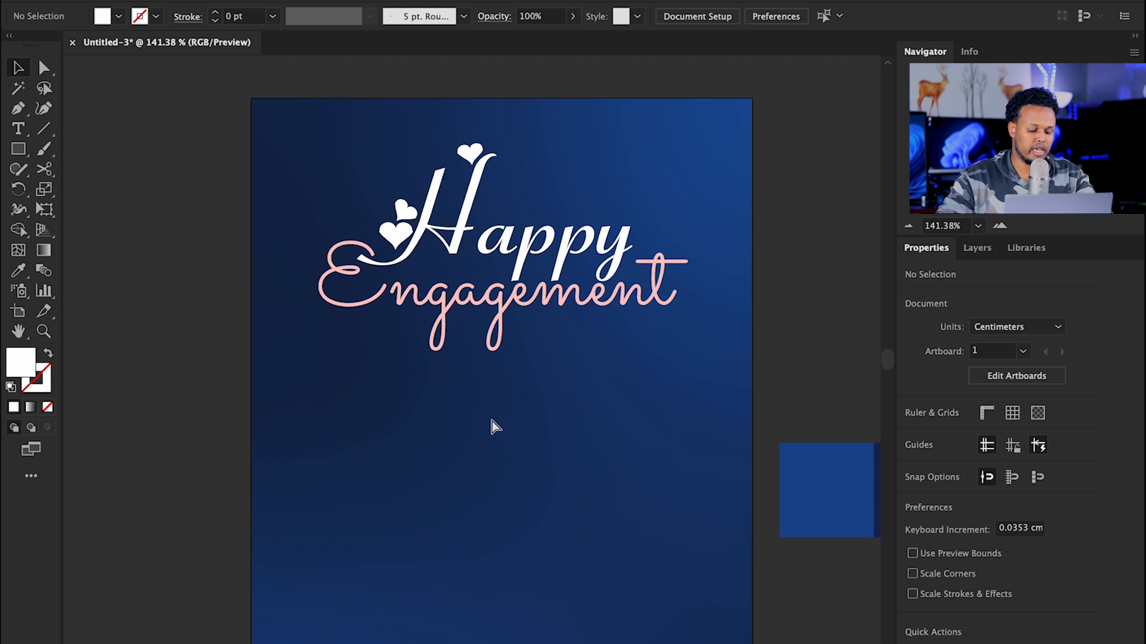
{"action": "key", "text": "ctrl+v"}
Step: Place the pasted three-line invitation below the title, enlarge it slightly and centre it horizontally
{"action": "left_click_drag", "start_coordinate": [473, 398], "coordinate": [492, 445]}
{"action": "left_click", "coordinate": [869, 17]}
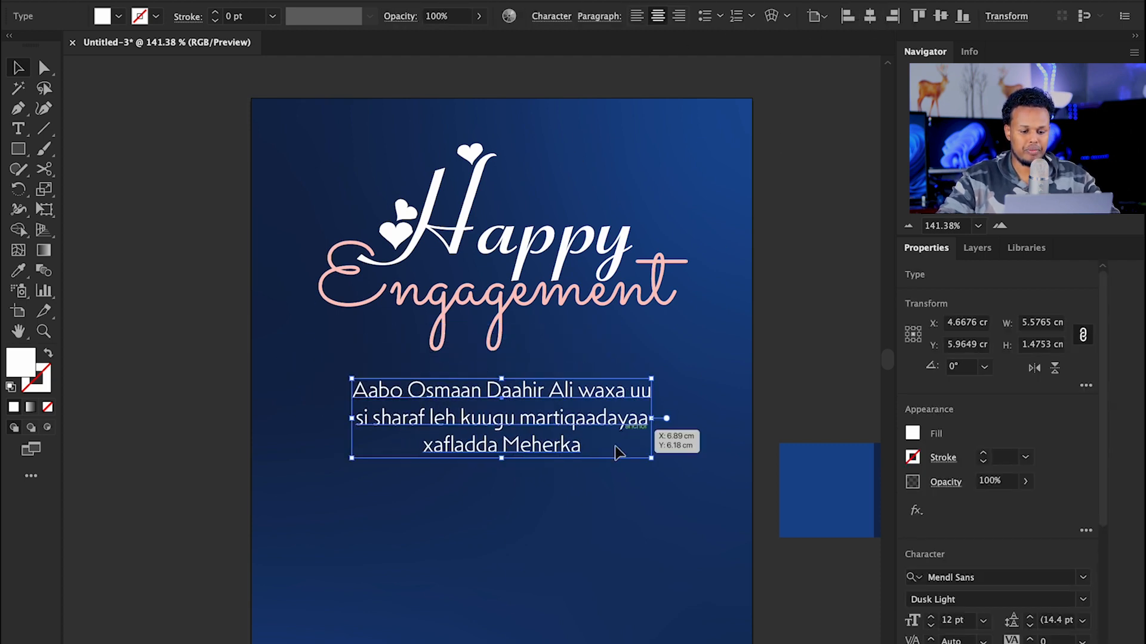
{"action": "left_click_drag", "start_coordinate": [658, 423], "coordinate": [674, 421]}
{"action": "left_click_drag", "start_coordinate": [354, 417], "coordinate": [349, 418]}
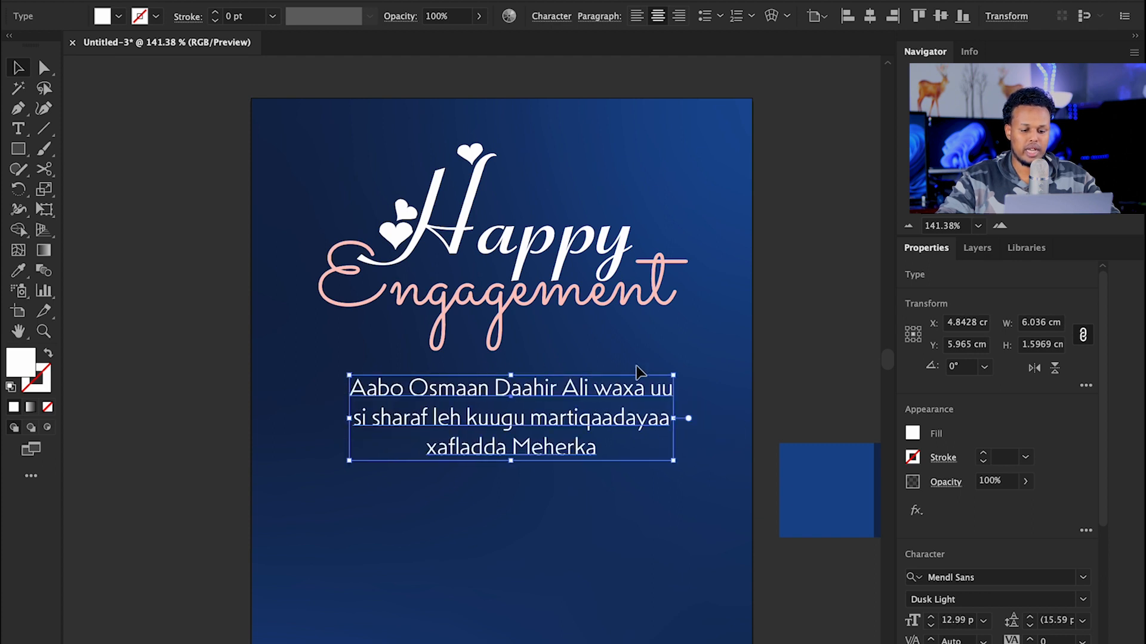
{"action": "left_click", "coordinate": [869, 17]}
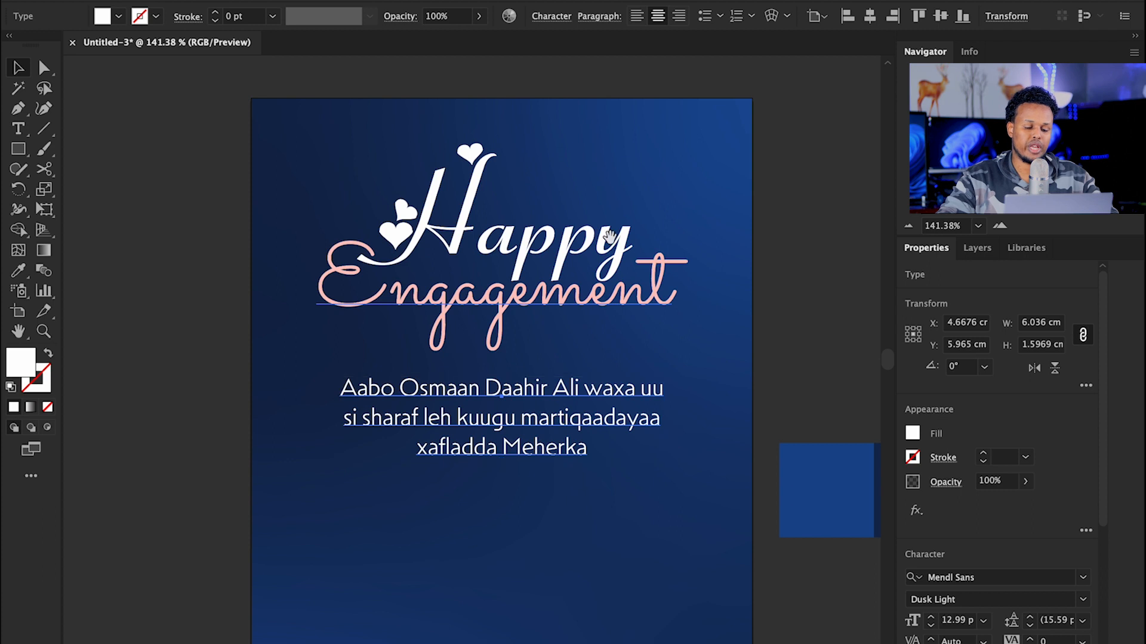
{"action": "left_click_drag", "start_coordinate": [522, 376], "coordinate": [508, 361]}
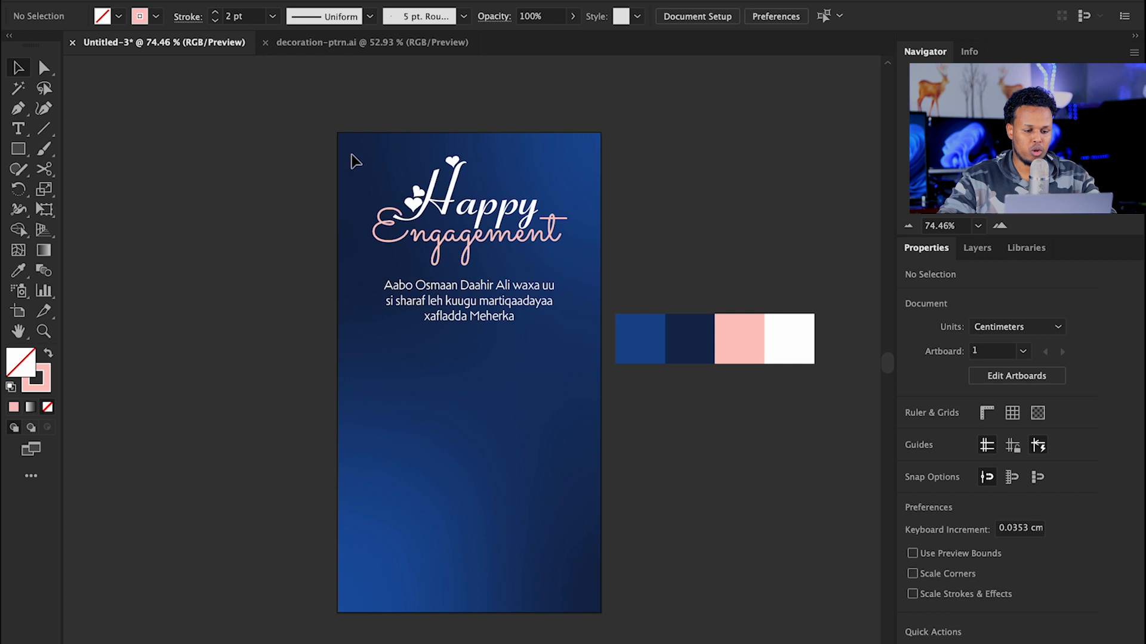
Step: Unlock the background rectangle and select it
{"action": "right_click", "coordinate": [356, 146]}
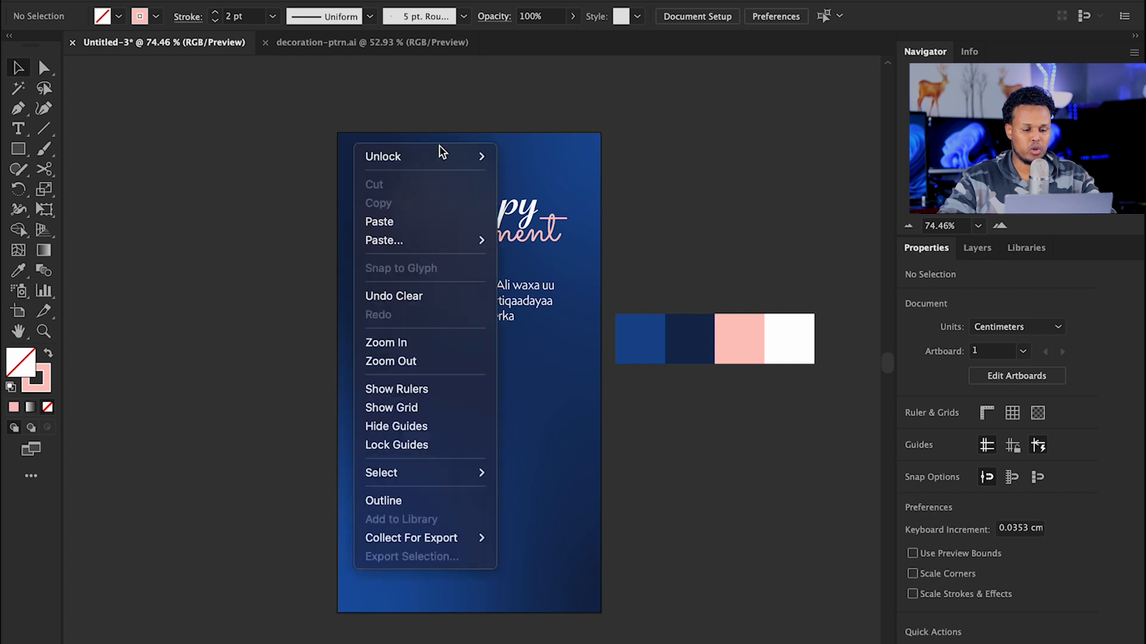
{"action": "mouse_move", "coordinate": [477, 156]}
{"action": "left_click", "coordinate": [524, 154]}
{"action": "left_click", "coordinate": [539, 110]}
{"action": "left_click", "coordinate": [554, 156]}
Step: Copy the background, paste it in front and fill the copy with the palette pink
{"action": "left_click", "coordinate": [152, 0]}
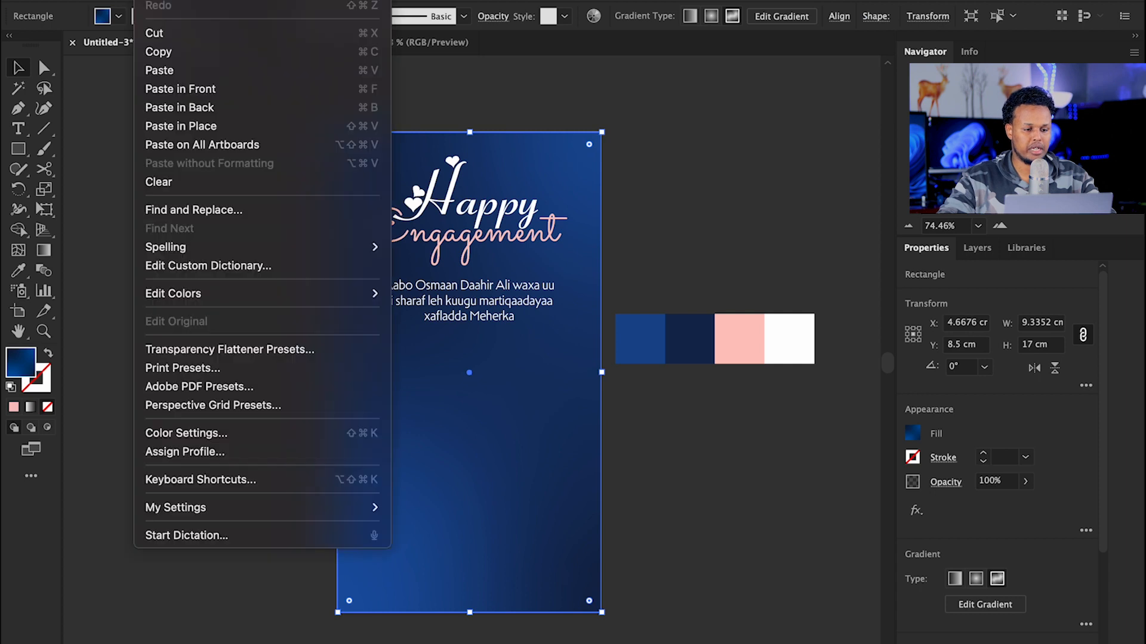
{"action": "left_click", "coordinate": [170, 54]}
{"action": "left_click", "coordinate": [153, 0]}
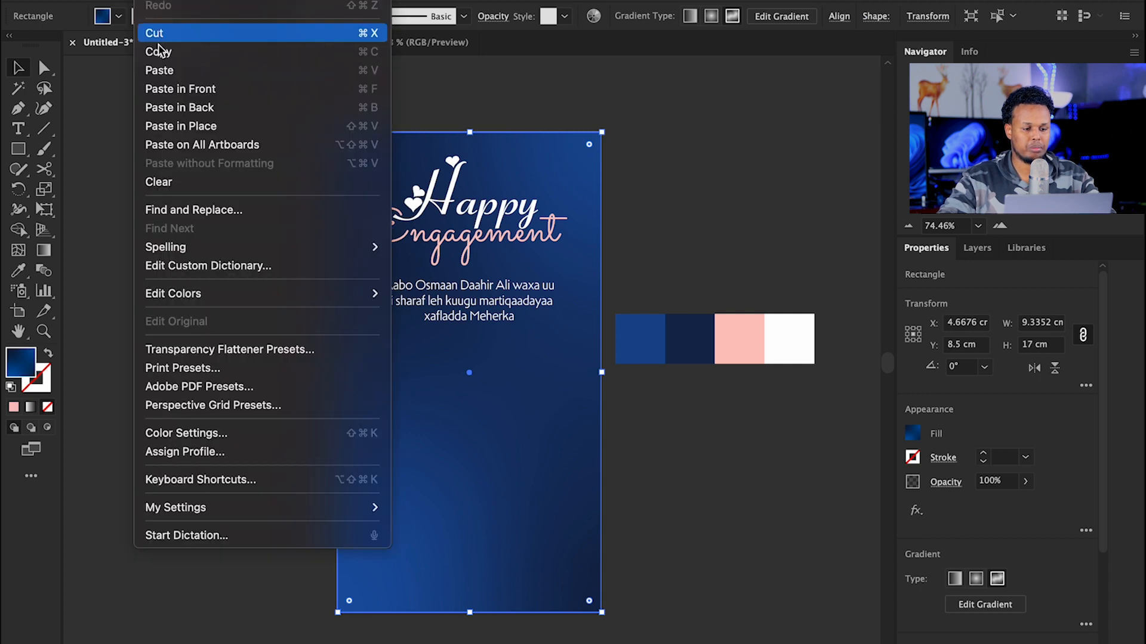
{"action": "left_click", "coordinate": [209, 126]}
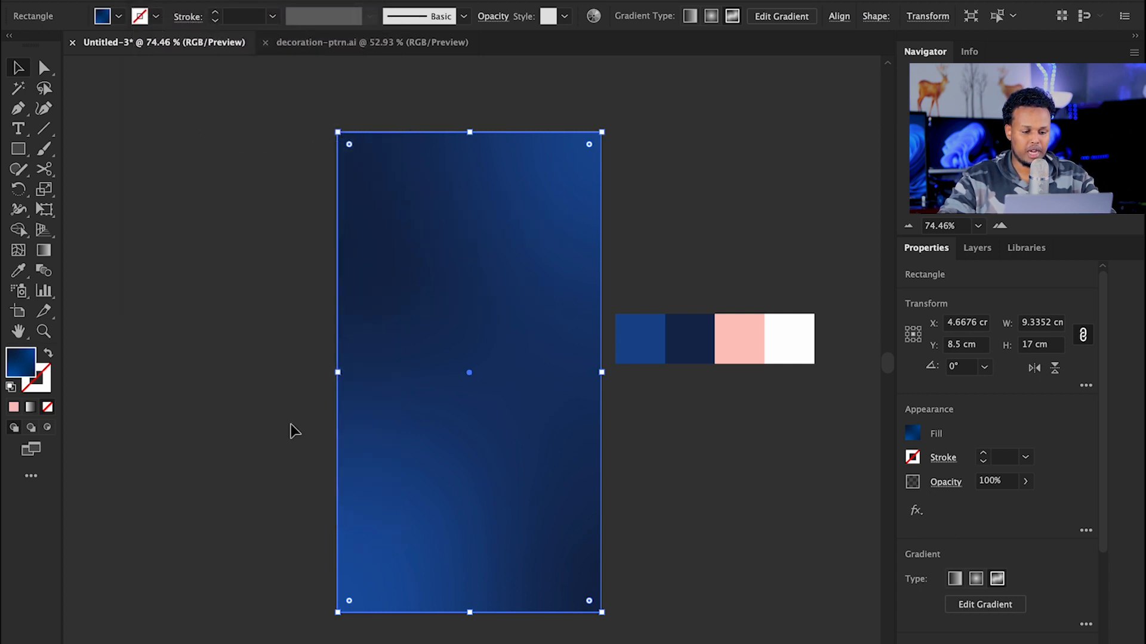
{"action": "left_click", "coordinate": [18, 271]}
{"action": "left_click", "coordinate": [733, 339]}
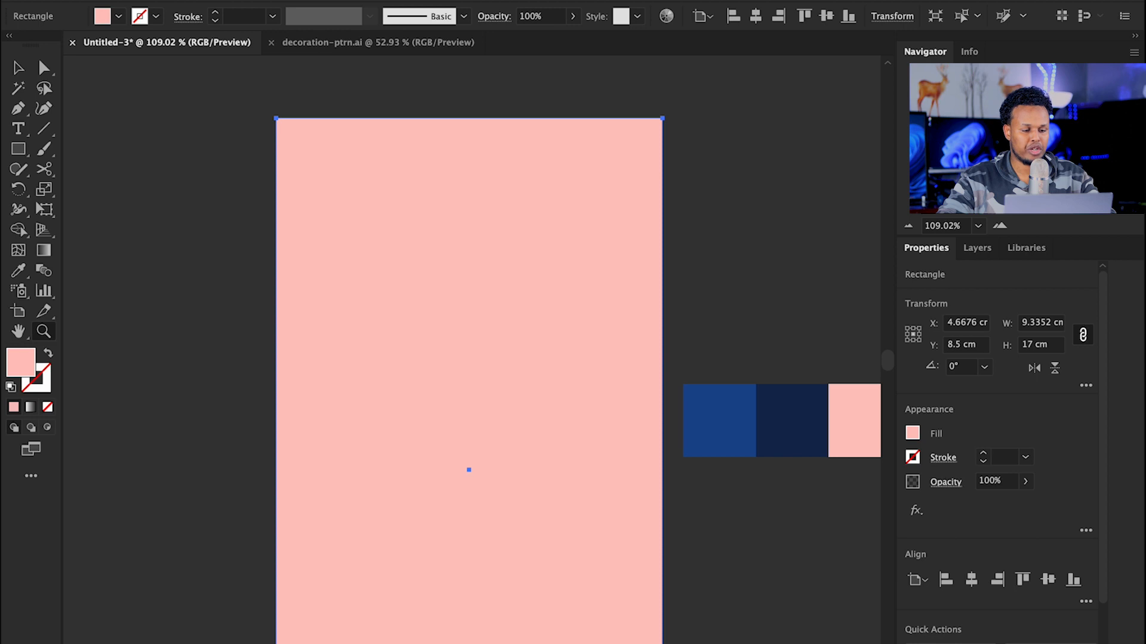
Step: Scale the pink copy non-uniformly to 80% width and 90% height, then swap it to a pink outline
{"action": "left_click", "coordinate": [188, 0]}
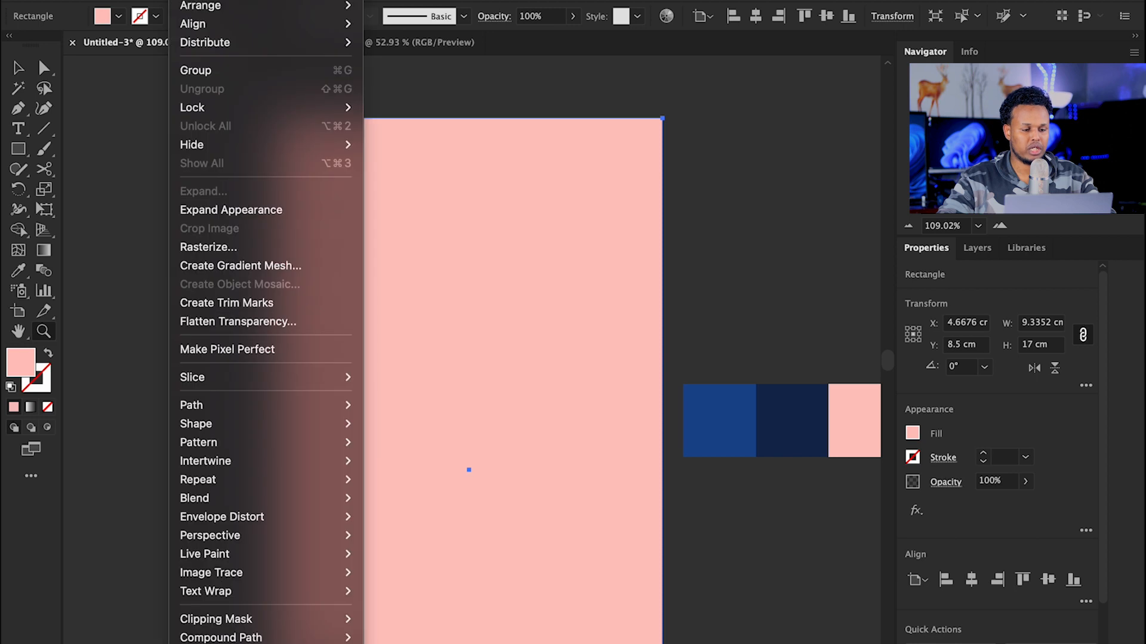
{"action": "mouse_move", "coordinate": [238, 0]}
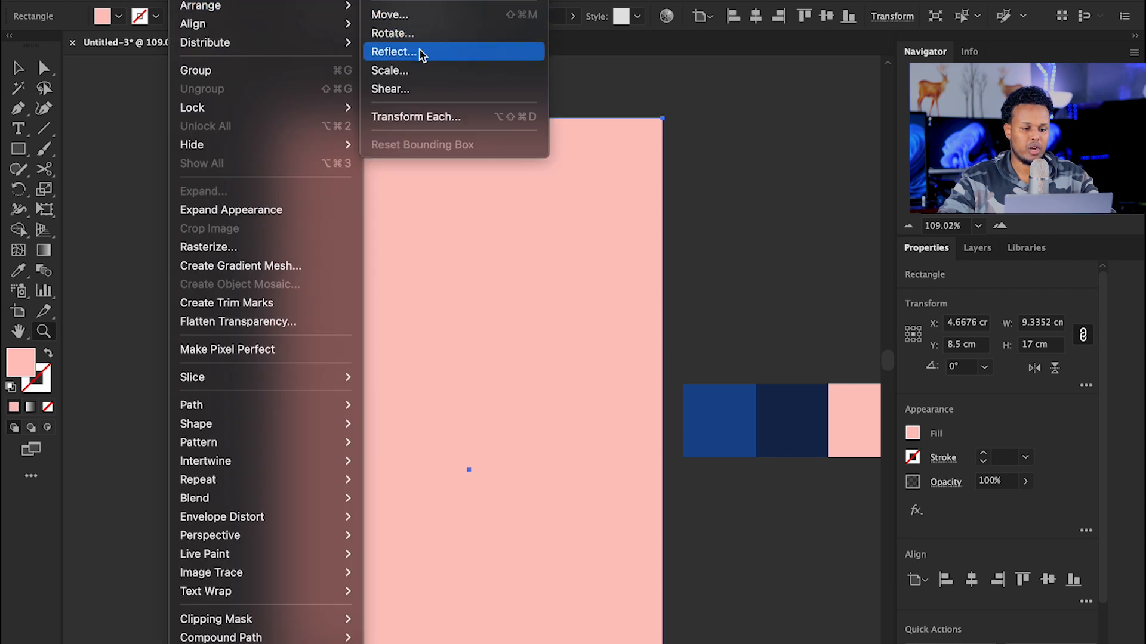
{"action": "left_click", "coordinate": [486, 72]}
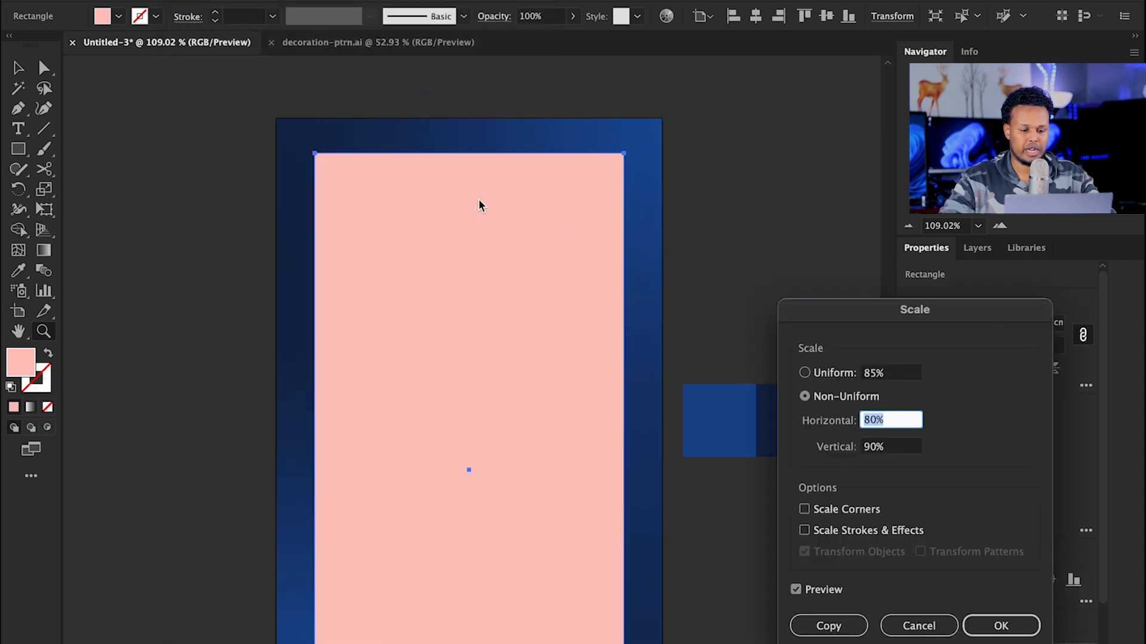
{"action": "left_click", "coordinate": [673, 305]}
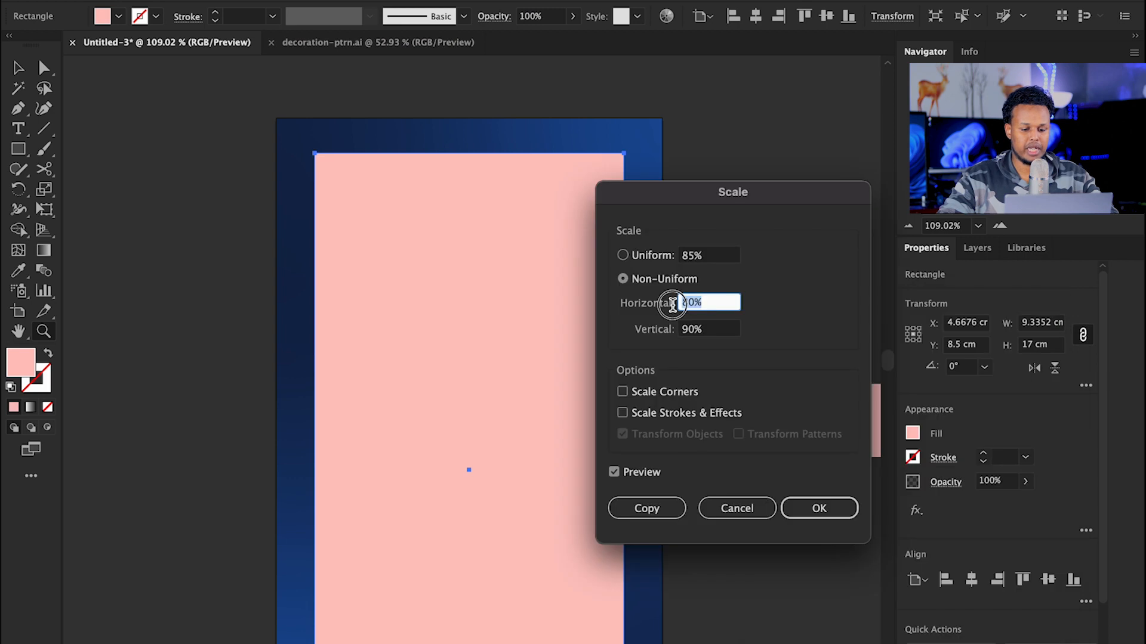
{"action": "left_click", "coordinate": [713, 330]}
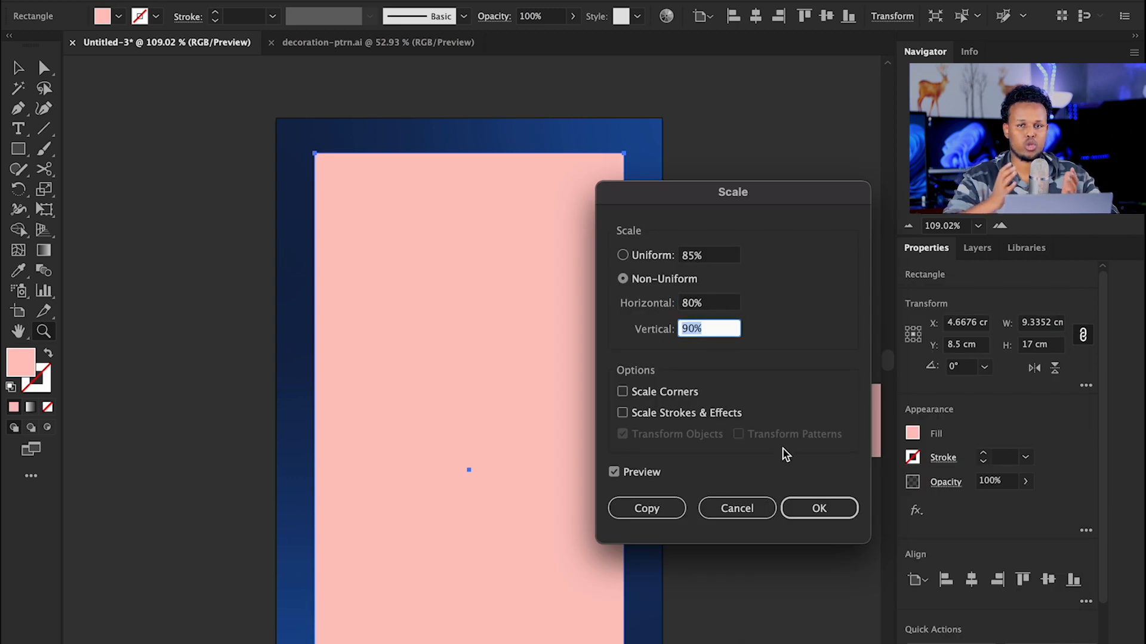
{"action": "left_click", "coordinate": [818, 506]}
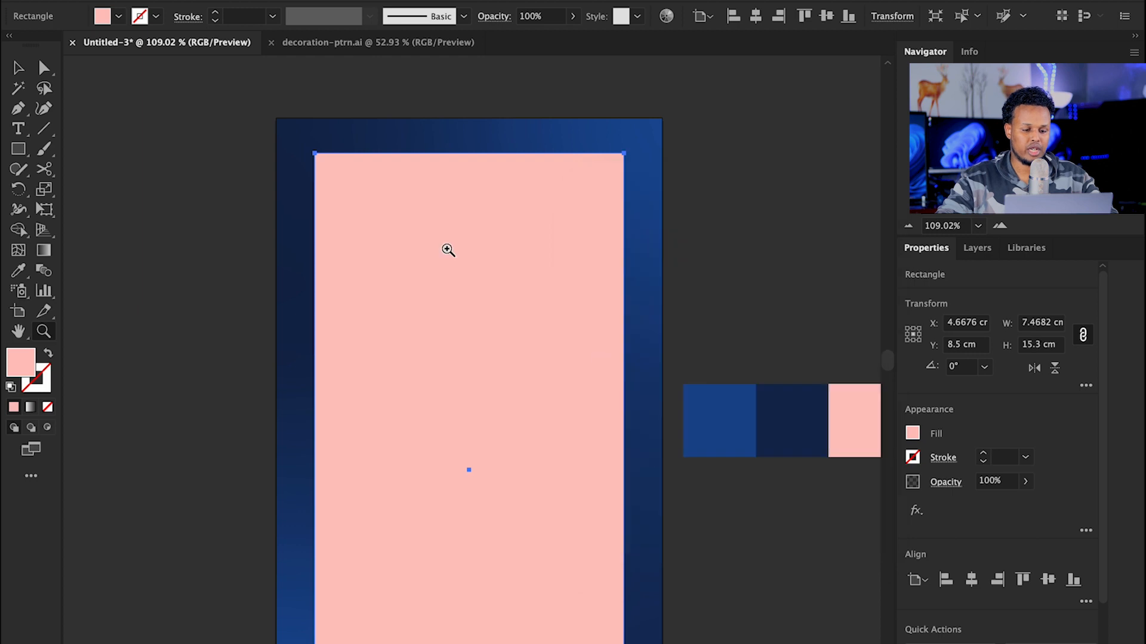
{"action": "left_click_drag", "start_coordinate": [481, 271], "coordinate": [487, 215]}
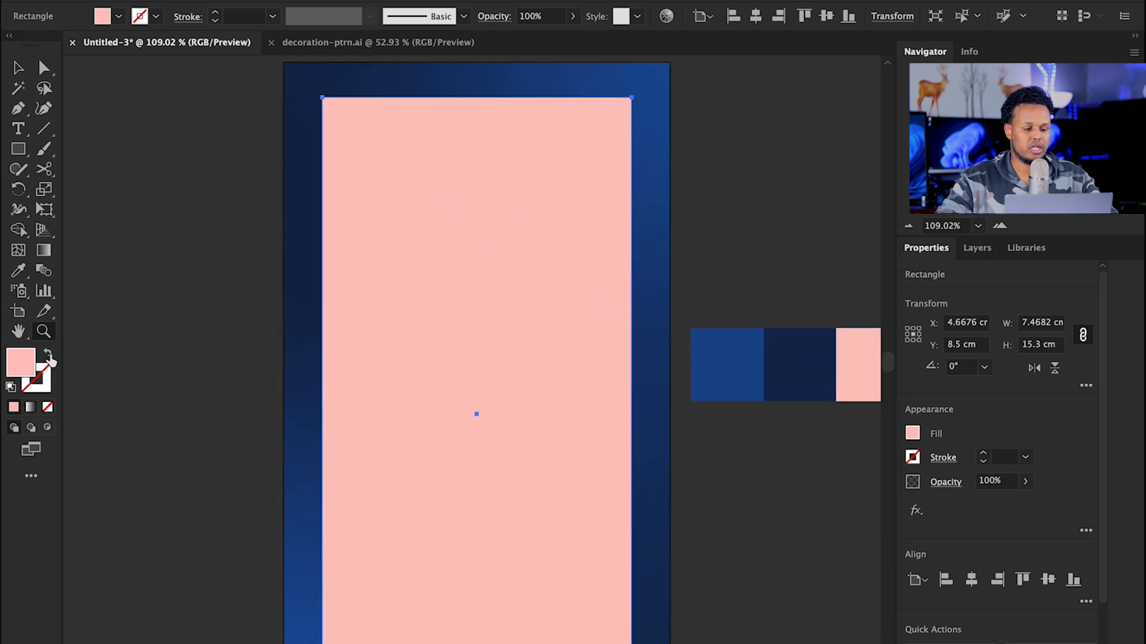
{"action": "left_click", "coordinate": [49, 356]}
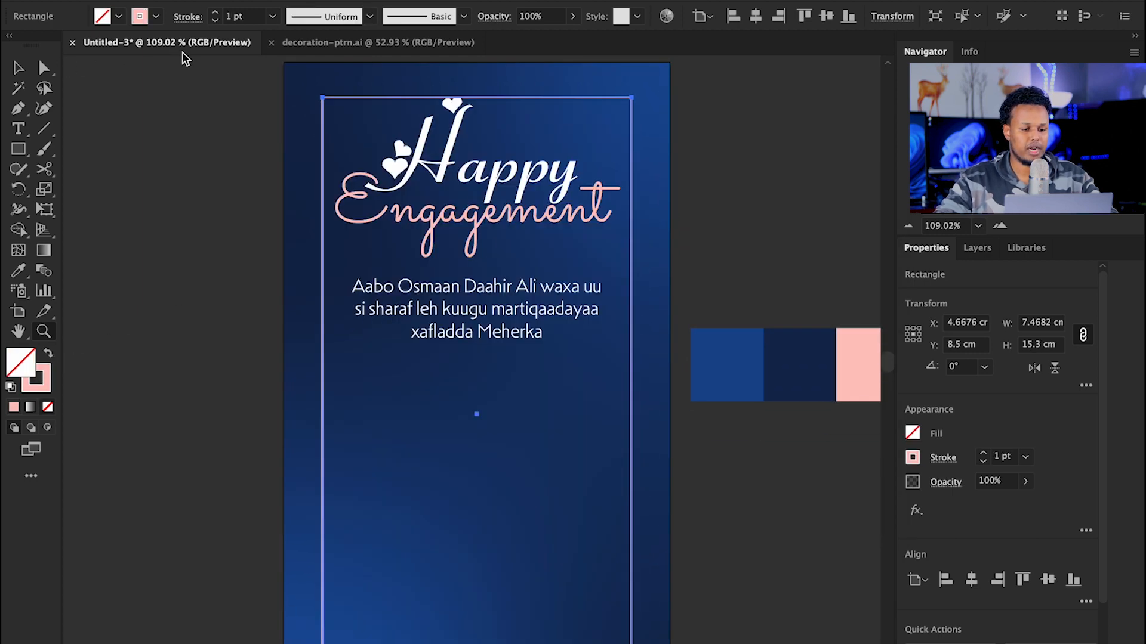
Step: Thicken the pink frame's outline to a 2 pt stroke
{"action": "left_click", "coordinate": [217, 18]}
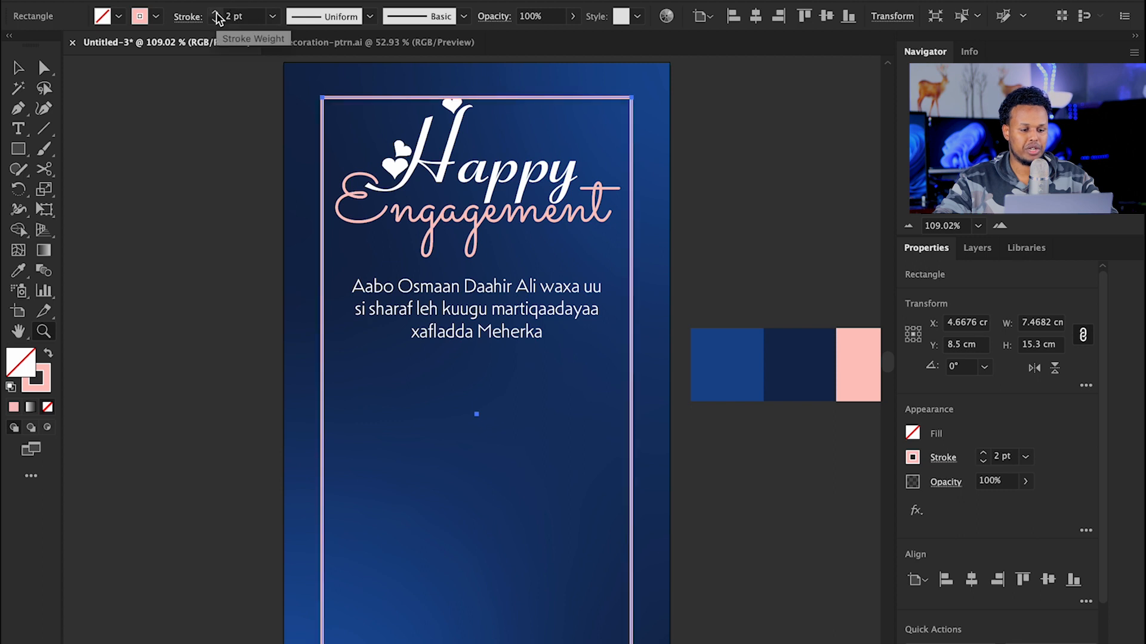
{"action": "left_click", "coordinate": [18, 67]}
{"action": "left_click", "coordinate": [764, 187]}
{"action": "left_click_drag", "start_coordinate": [649, 214], "coordinate": [572, 218]}
{"action": "left_click_drag", "start_coordinate": [588, 144], "coordinate": [681, 207]}
{"action": "key", "text": "v"}
{"action": "left_click", "coordinate": [332, 109]}
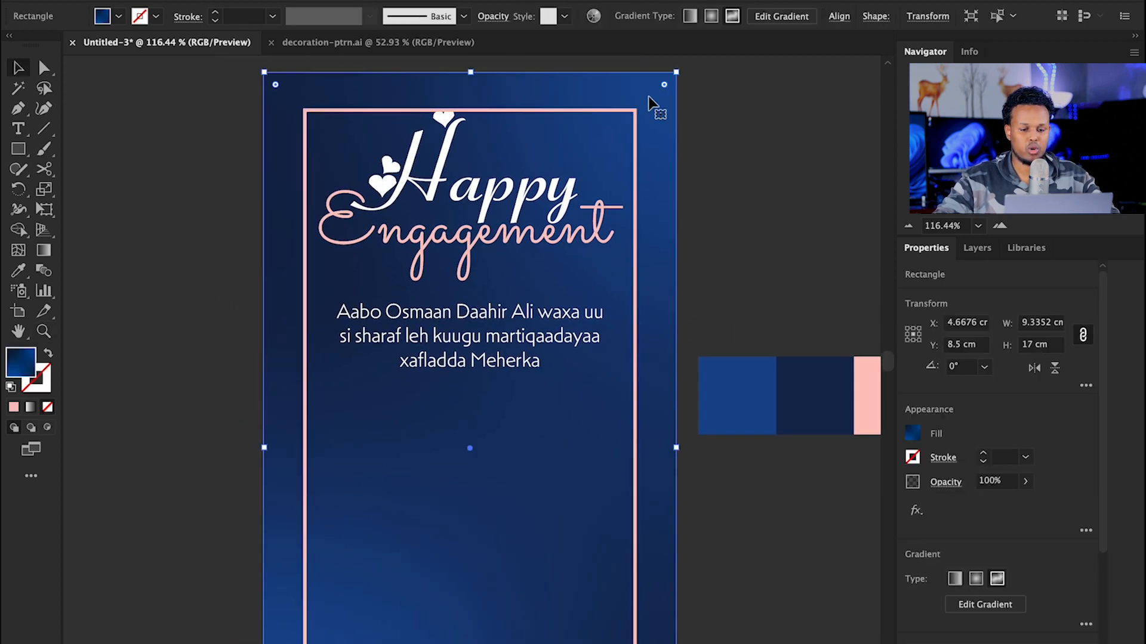
{"action": "key", "text": "ctrl+shift+a"}
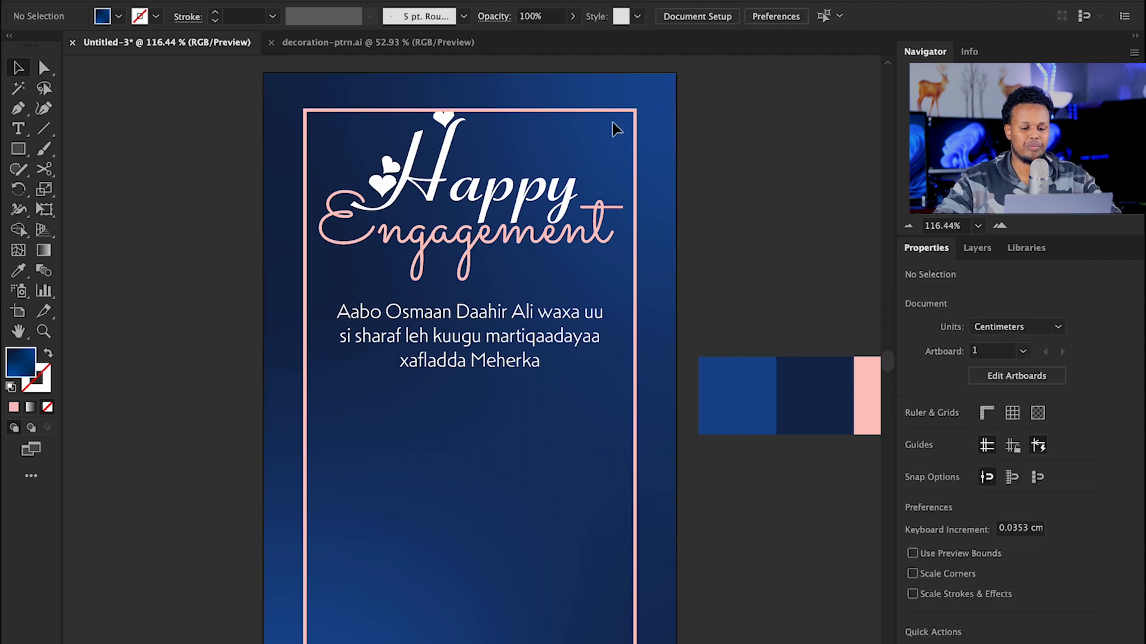
Step: Scale the Happy, Engagement and body text down slightly and nudge them up within the frame
{"action": "key", "text": "z"}
{"action": "left_click", "coordinate": [526, 170]}
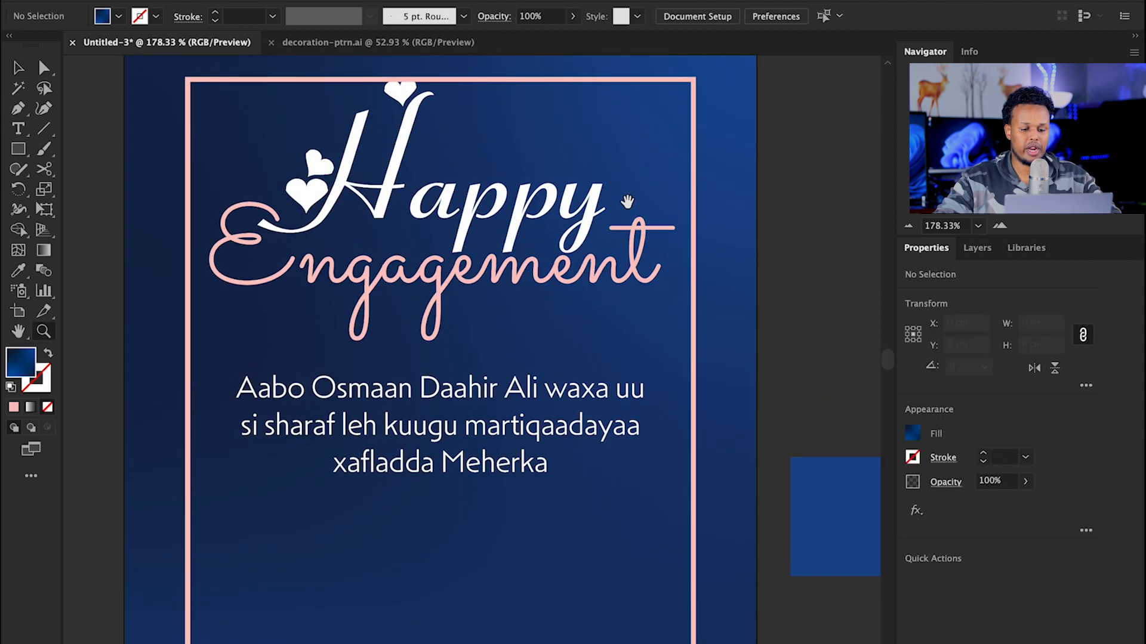
{"action": "key", "text": "v"}
{"action": "left_click", "coordinate": [489, 403]}
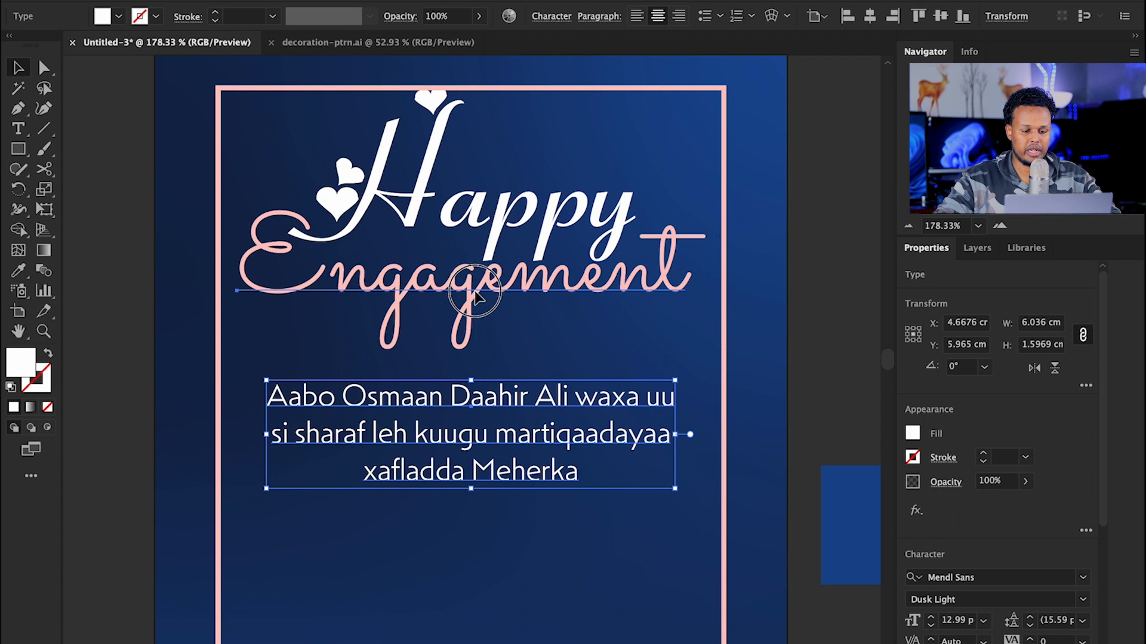
{"action": "left_click", "coordinate": [463, 281], "text": "shift"}
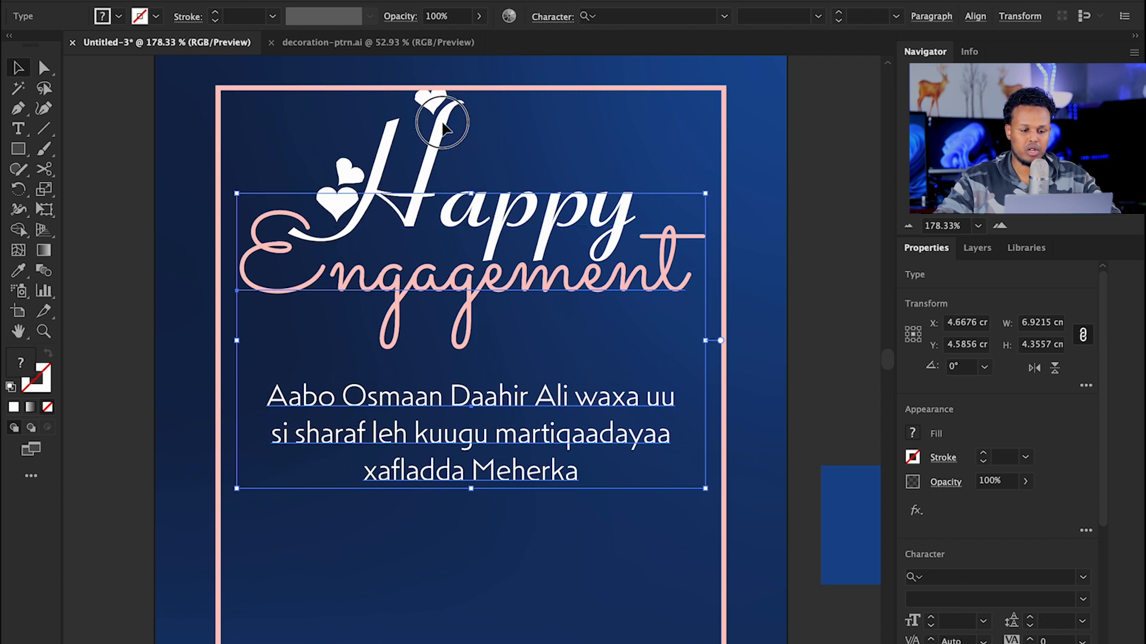
{"action": "left_click", "coordinate": [467, 104], "text": "shift"}
{"action": "left_click_drag", "start_coordinate": [471, 87], "coordinate": [472, 124]}
{"action": "left_click_drag", "start_coordinate": [485, 225], "coordinate": [480, 220]}
{"action": "left_click", "coordinate": [813, 220]}
{"action": "scroll", "coordinate": [573, 253], "scroll_direction": "down", "scroll_amount": 2}
{"action": "left_click_drag", "start_coordinate": [590, 255], "coordinate": [490, 175]}
{"action": "left_click_drag", "start_coordinate": [614, 218], "coordinate": [520, 208]}
Step: Paste the plant from decoration-ptrn.ai into the card and shrink it into the bottom-left corner
{"action": "key", "text": "v"}
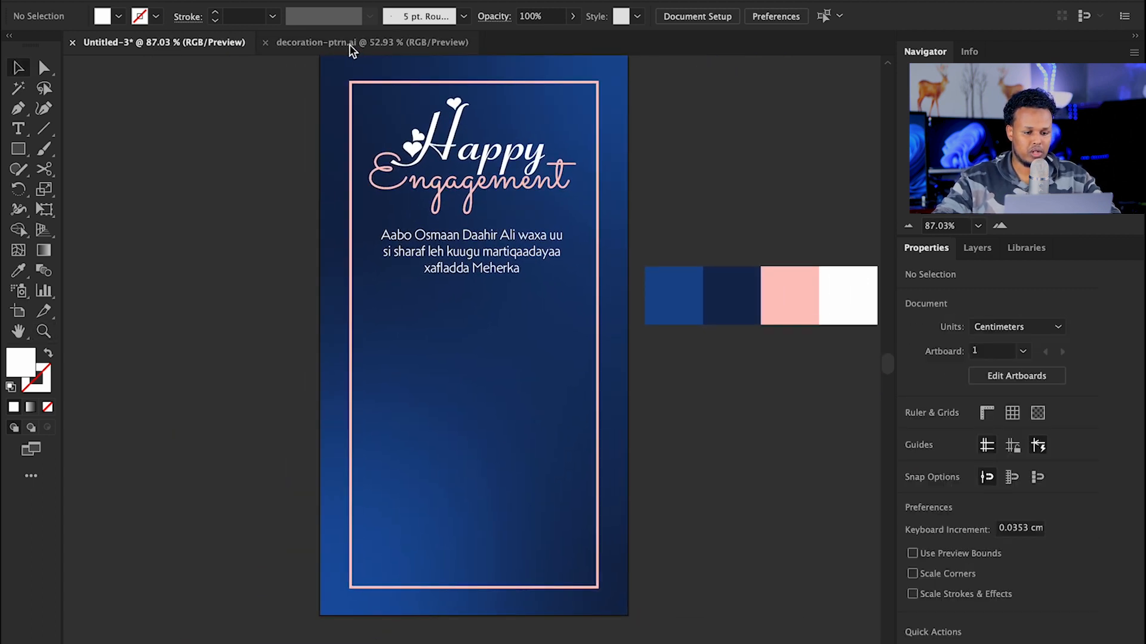
{"action": "left_click", "coordinate": [349, 43]}
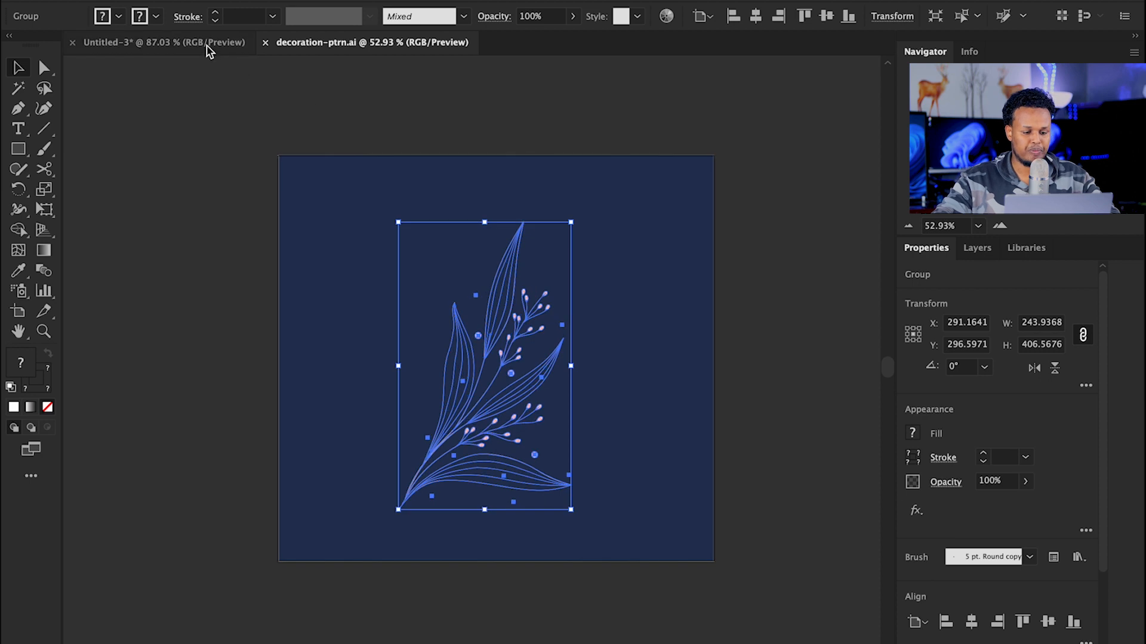
{"action": "left_click", "coordinate": [206, 44]}
{"action": "key", "text": "ctrl+v"}
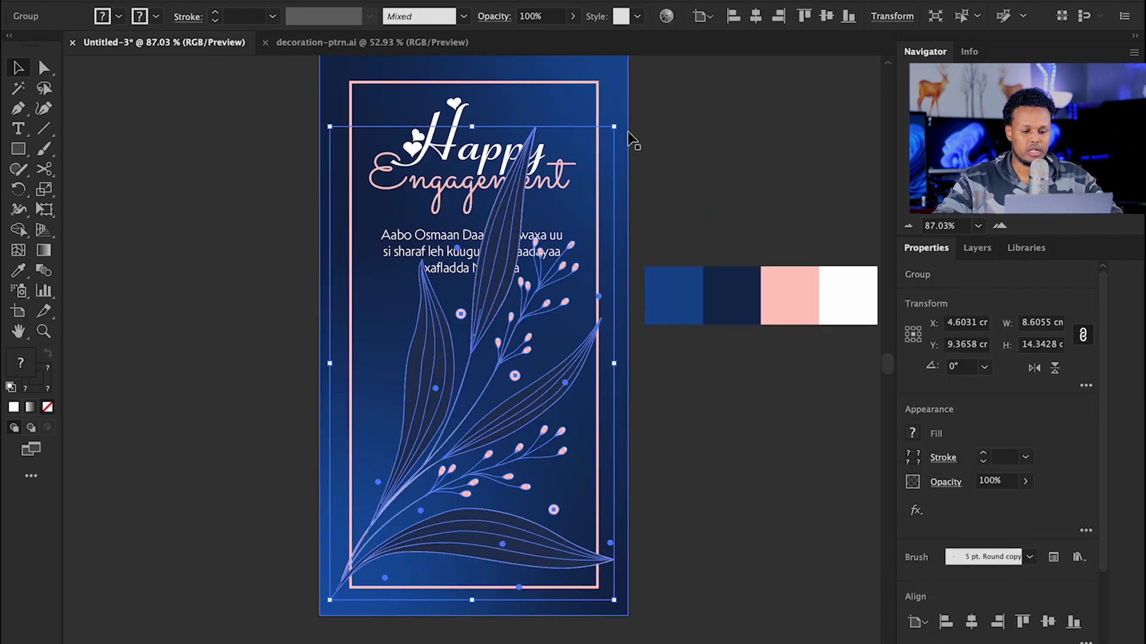
{"action": "left_click_drag", "start_coordinate": [616, 127], "coordinate": [422, 376]}
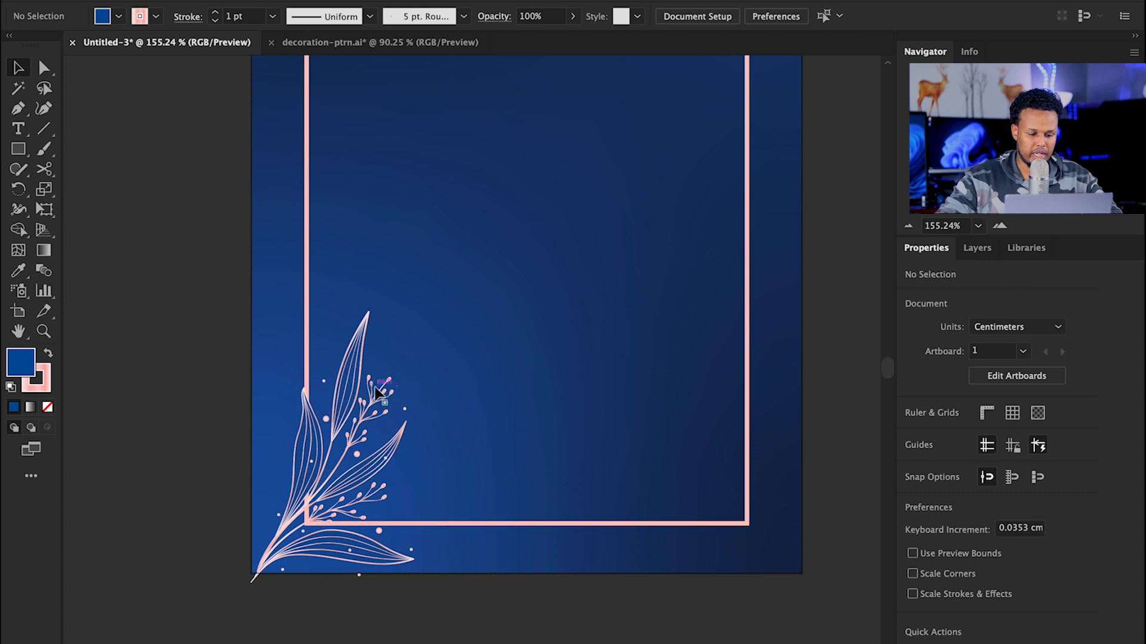
Step: Duplicate the plant, mirror the copy vertically and place it at the bottom-right corner
{"action": "left_click", "coordinate": [375, 387]}
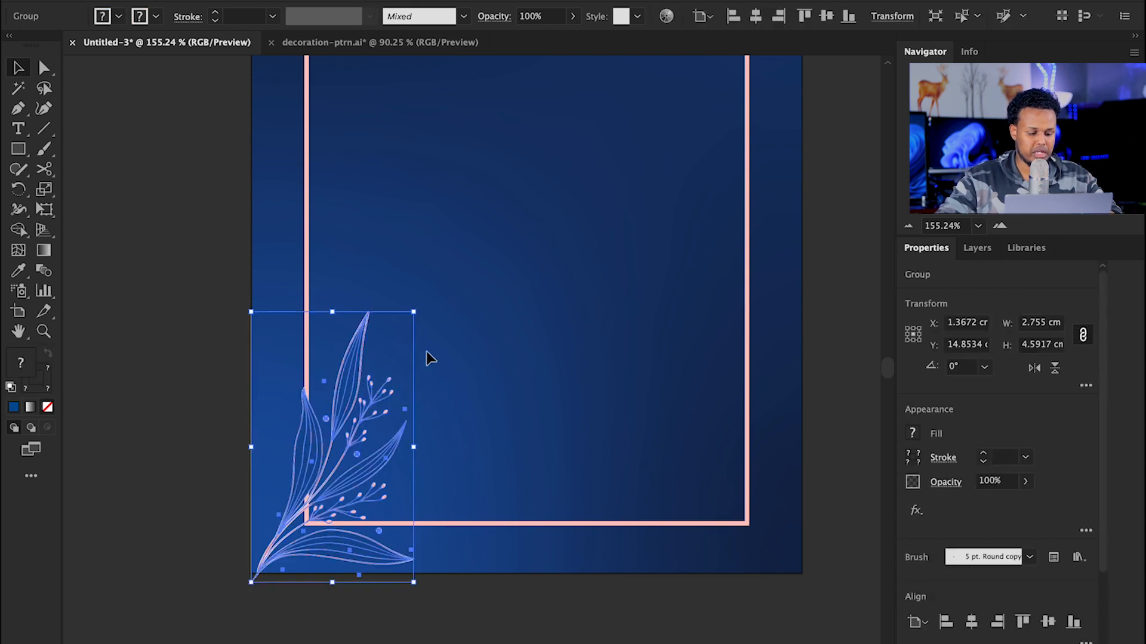
{"action": "left_click_drag", "start_coordinate": [363, 376], "coordinate": [634, 368]}
{"action": "key", "text": "o"}
{"action": "key", "text": "Return"}
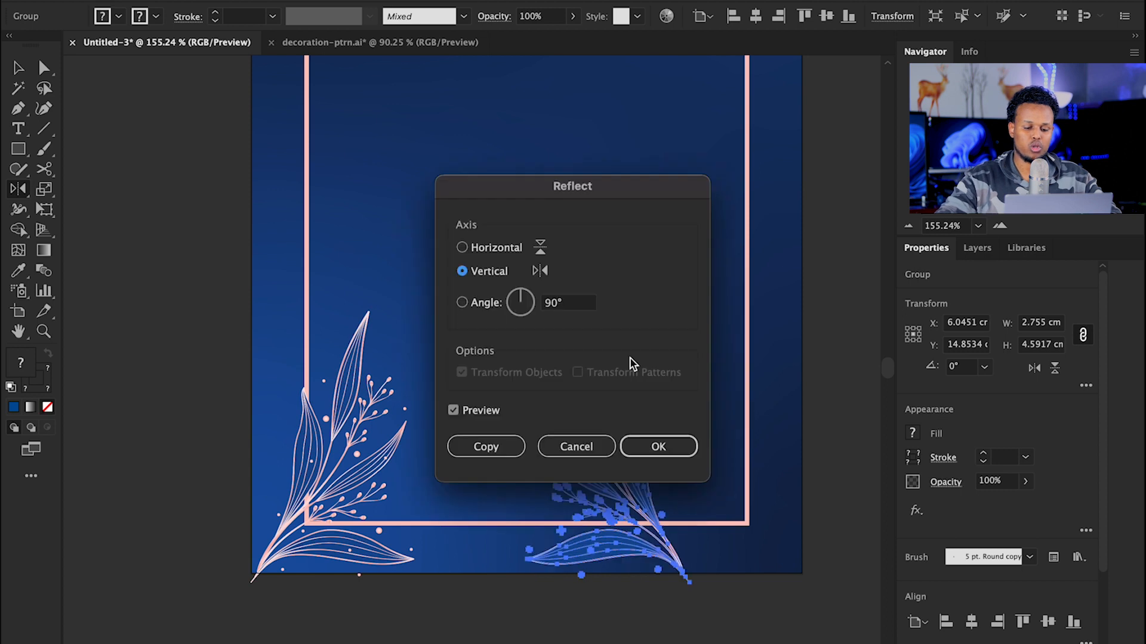
{"action": "left_click", "coordinate": [658, 446]}
{"action": "key", "text": "v"}
{"action": "left_click_drag", "start_coordinate": [615, 422], "coordinate": [709, 413]}
{"action": "left_click_drag", "start_coordinate": [713, 256], "coordinate": [571, 271]}
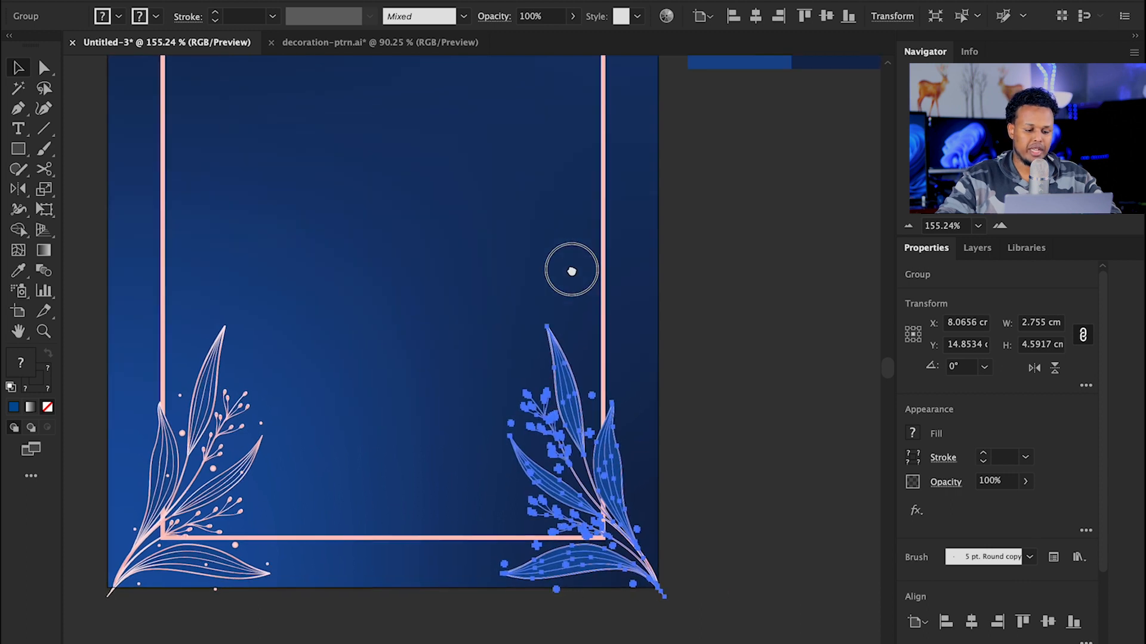
{"action": "left_click", "coordinate": [688, 280]}
{"action": "left_click_drag", "start_coordinate": [449, 291], "coordinate": [500, 268]}
Step: Add an anchor on the frame's bottom edge and delete it to remove that edge
{"action": "left_click", "coordinate": [214, 249]}
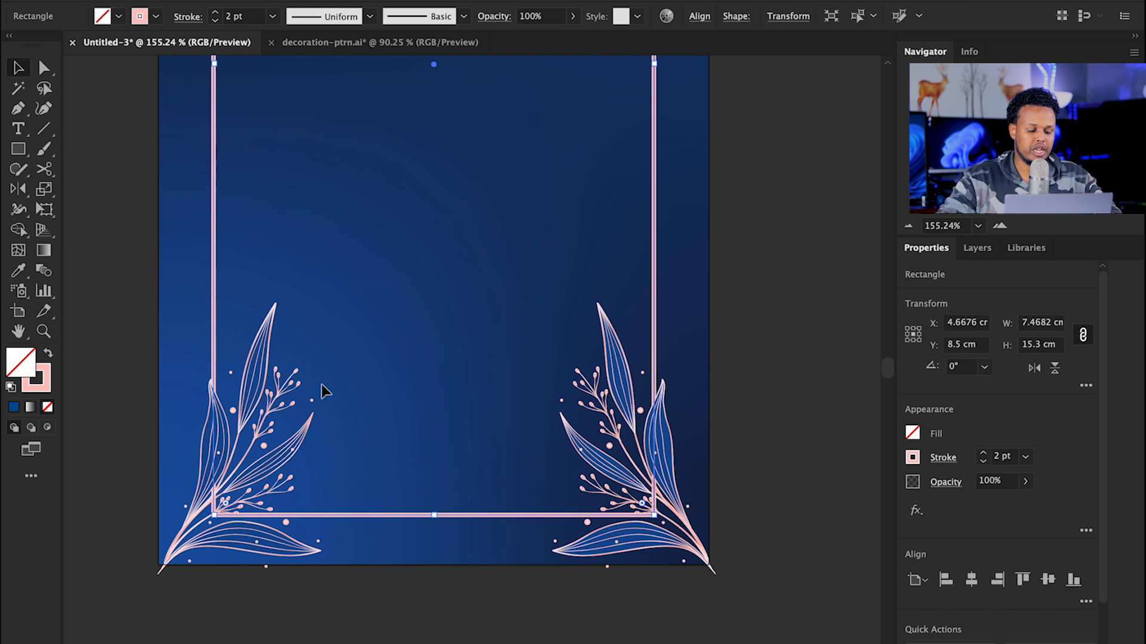
{"action": "key", "text": "z"}
{"action": "left_click_drag", "start_coordinate": [456, 512], "coordinate": [579, 520]}
{"action": "left_click_drag", "start_coordinate": [471, 452], "coordinate": [552, 442]}
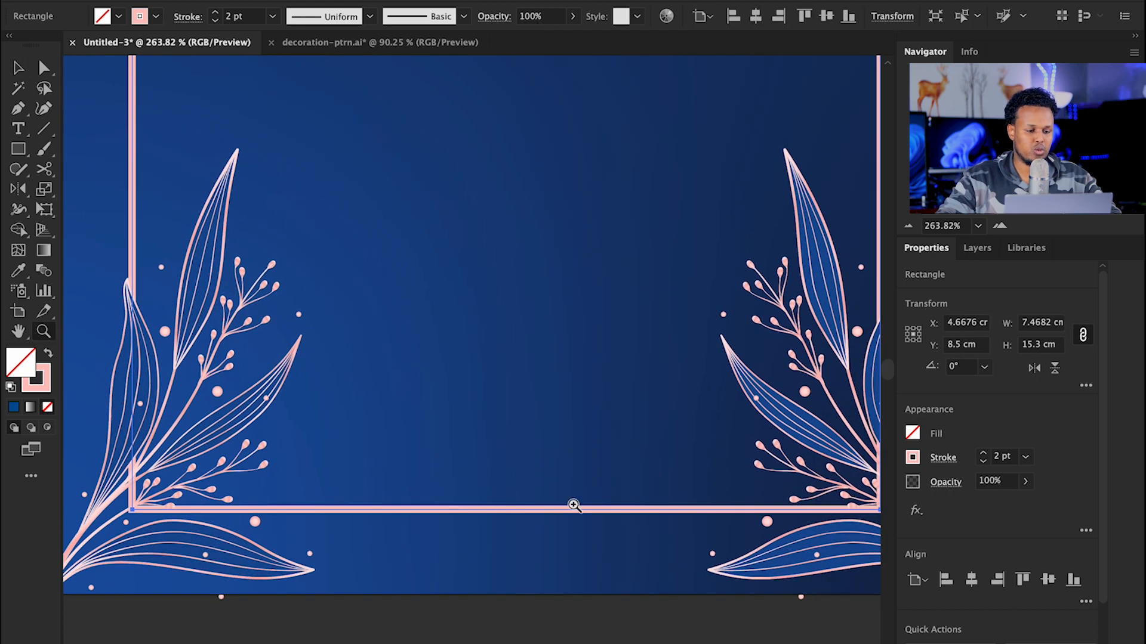
{"action": "left_click", "coordinate": [19, 109]}
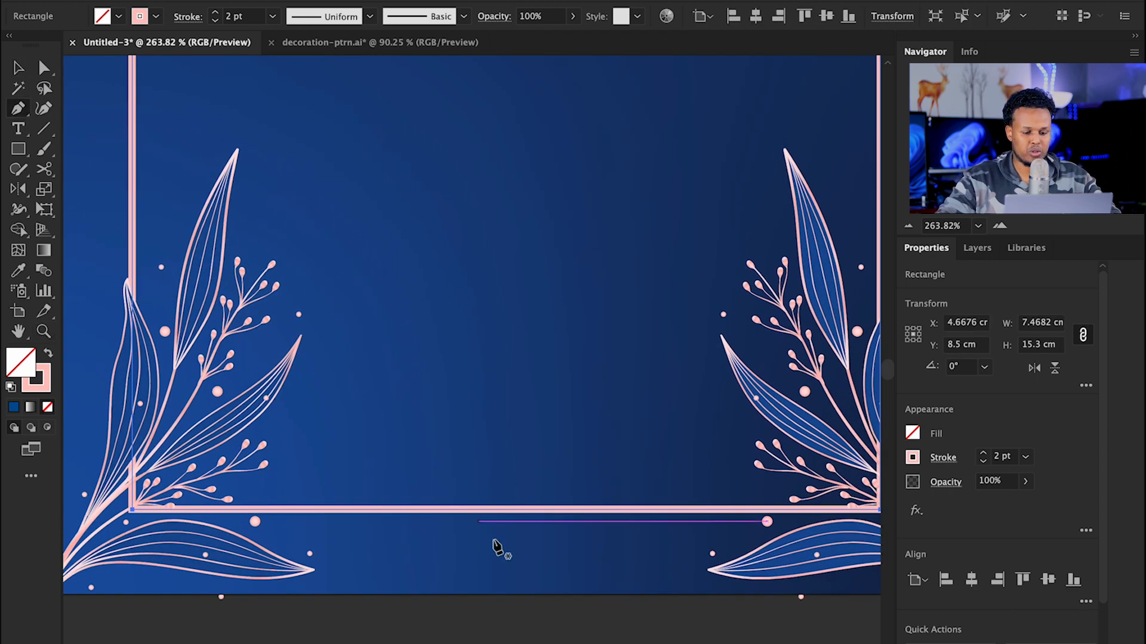
{"action": "left_click", "coordinate": [526, 510]}
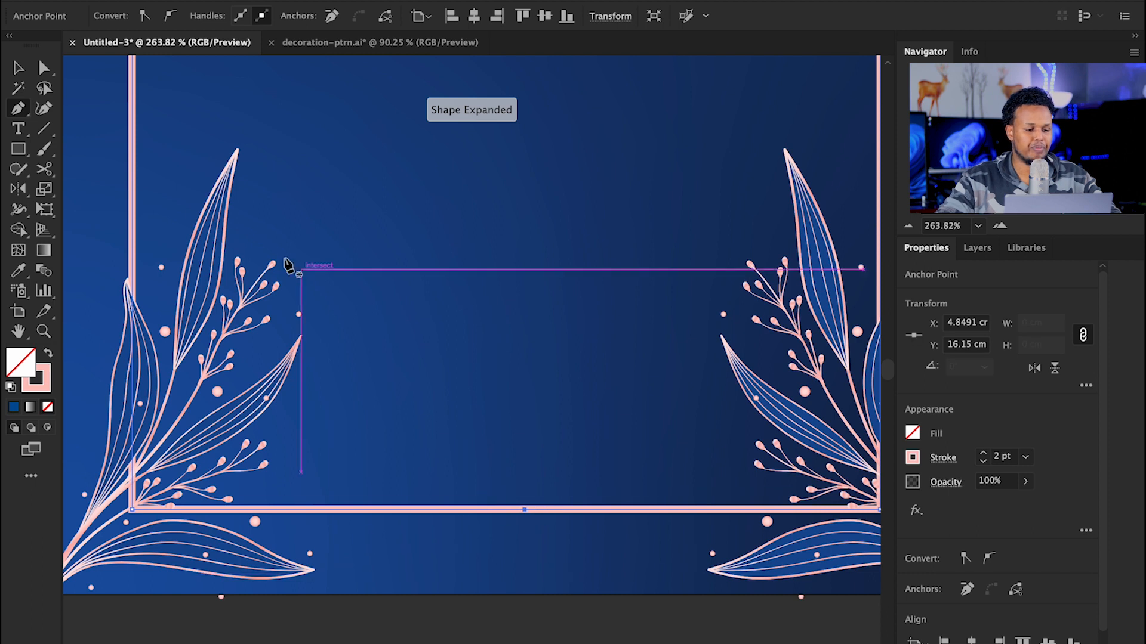
{"action": "left_click", "coordinate": [43, 68]}
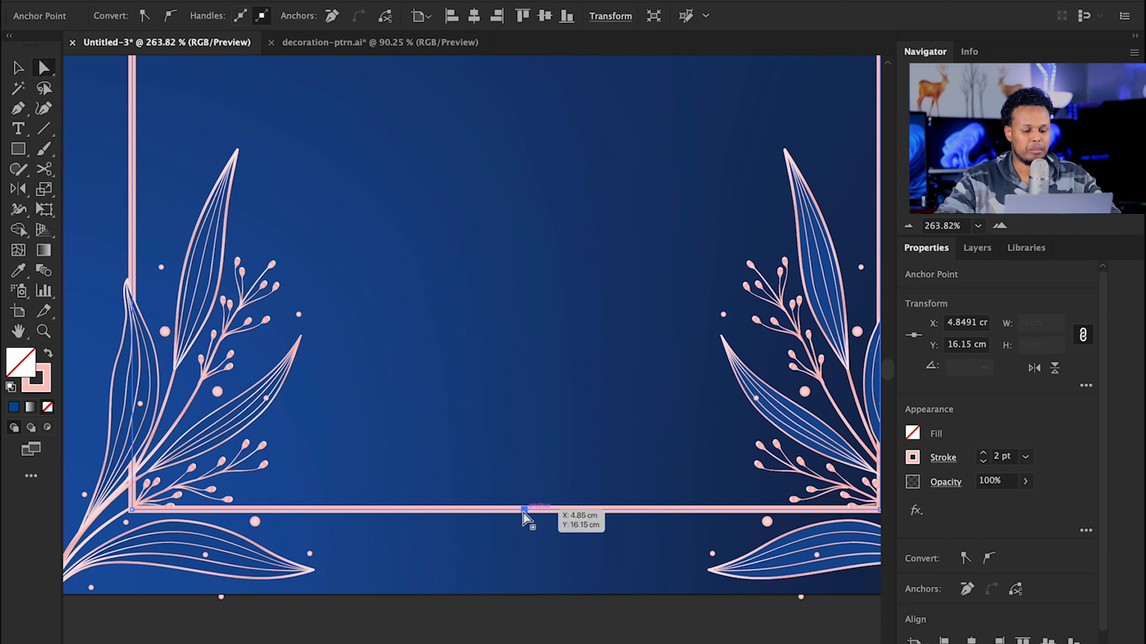
{"action": "key", "text": "Delete"}
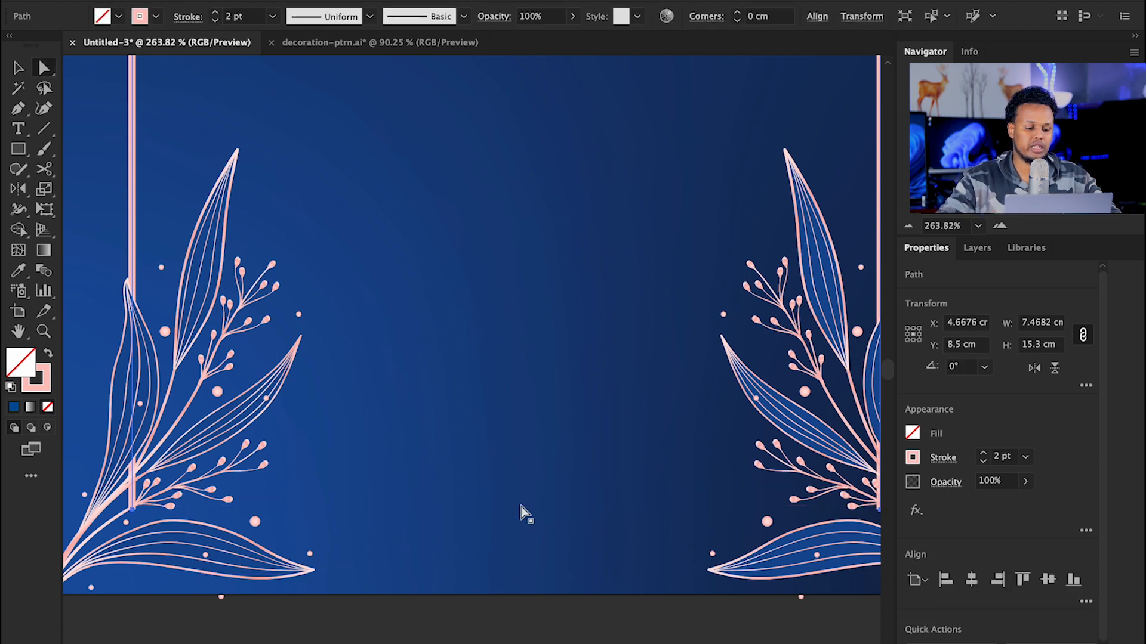
Step: Select the bottom anchors of the left and right side lines above the plants
{"action": "left_click", "coordinate": [133, 509]}
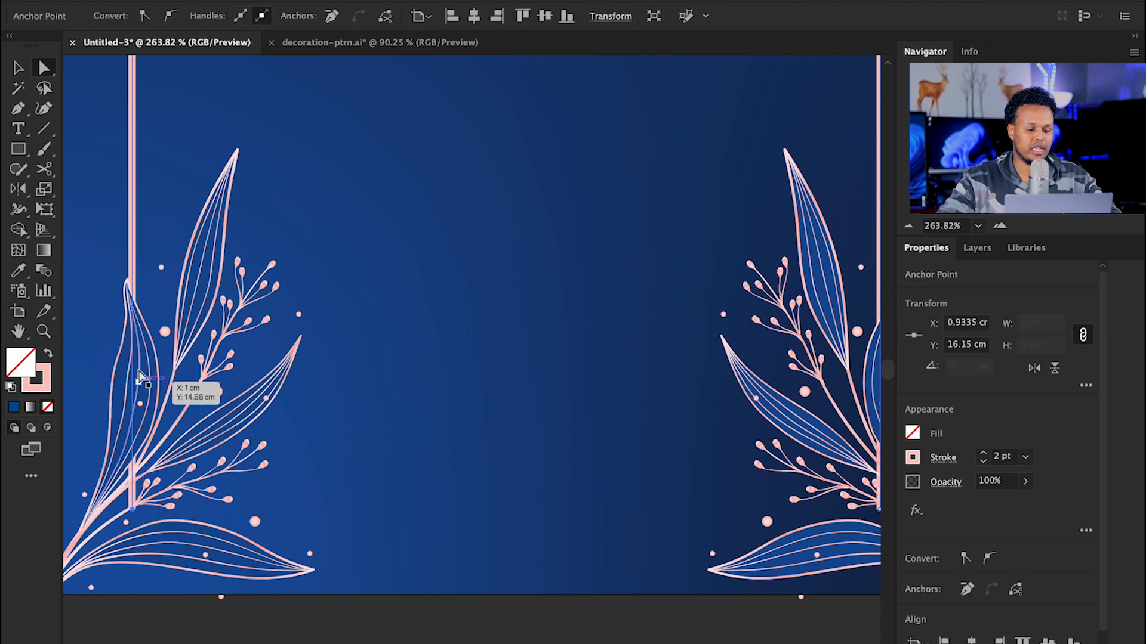
{"action": "key", "text": "z"}
{"action": "left_click_drag", "start_coordinate": [466, 342], "coordinate": [261, 279]}
{"action": "key", "text": "space"}
{"action": "left_click_drag", "start_coordinate": [369, 276], "coordinate": [343, 451]}
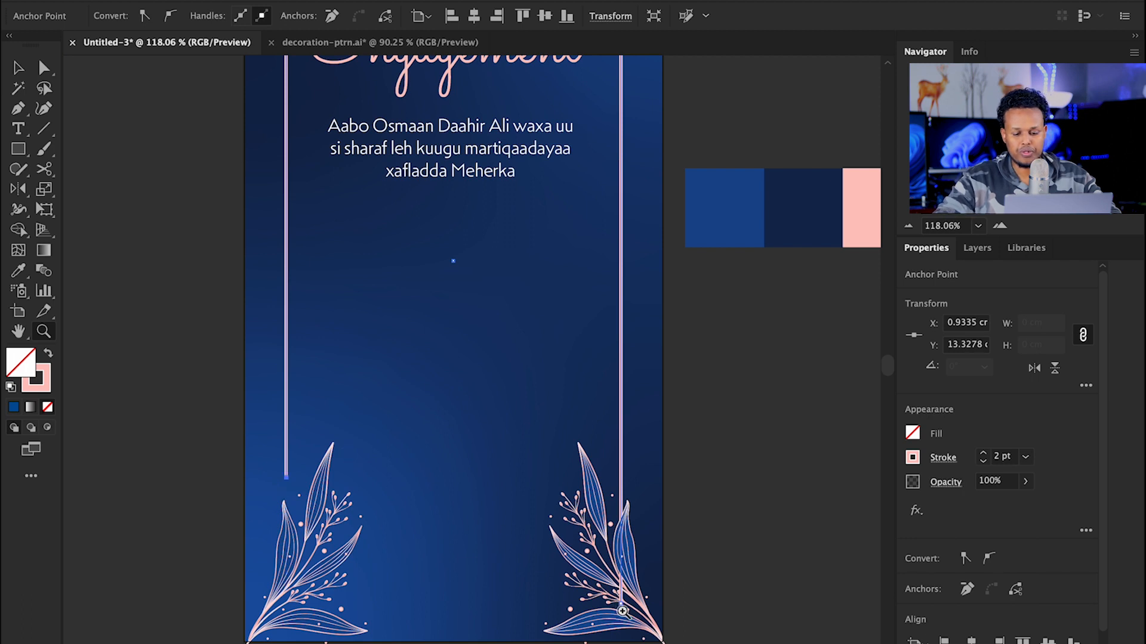
{"action": "key", "text": "a"}
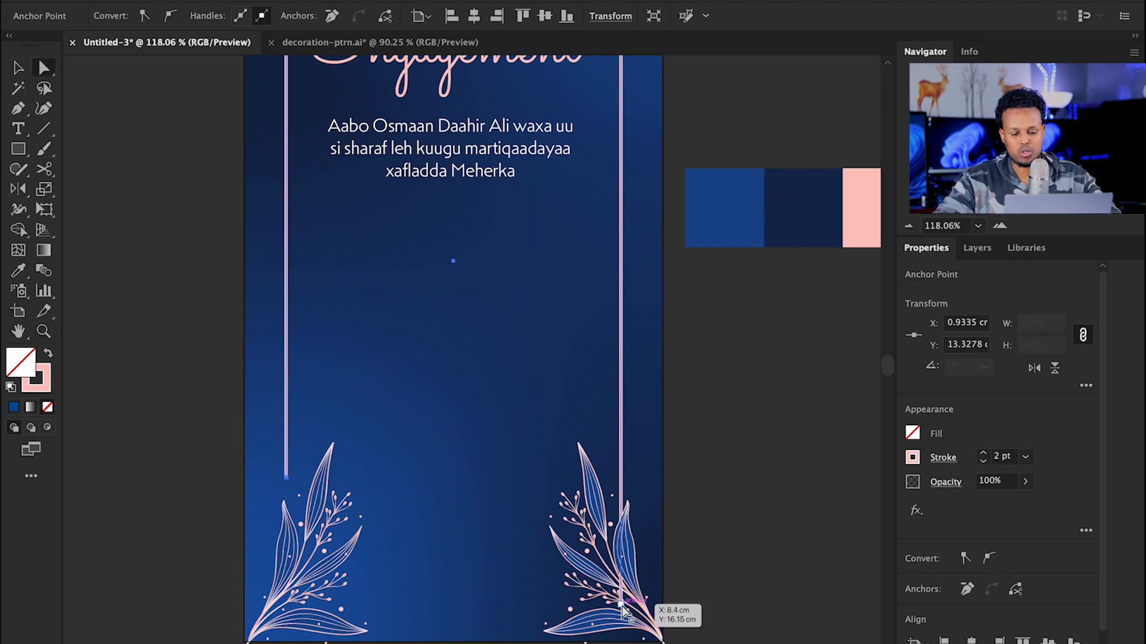
{"action": "left_click", "coordinate": [622, 605]}
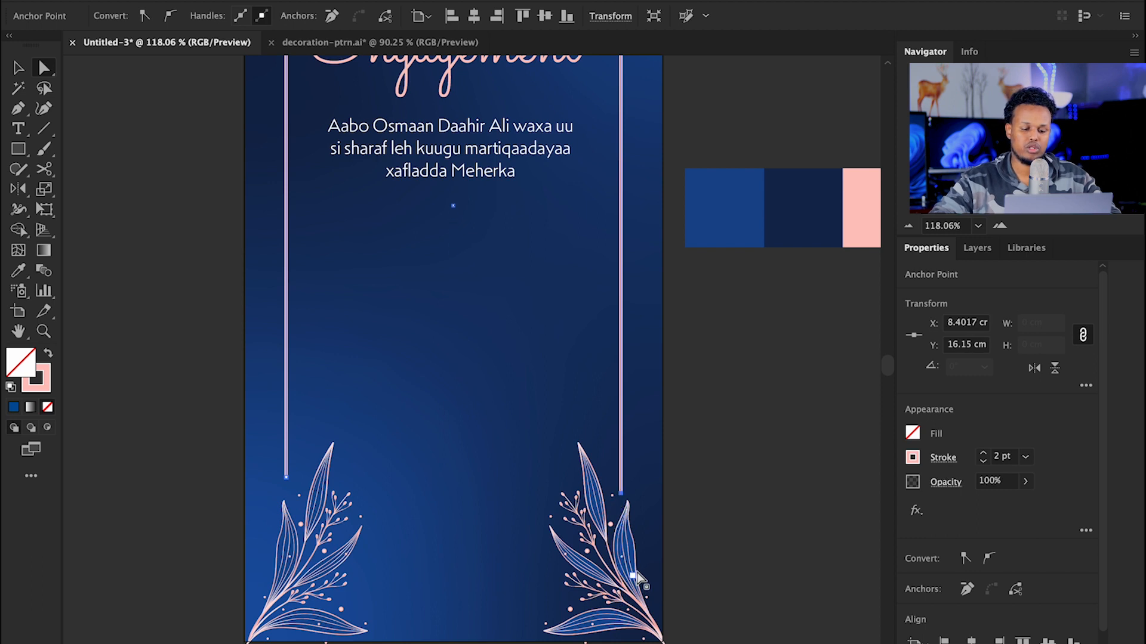
Step: Zoom in on the floral decoration and select the leaf group
{"action": "key", "text": "v"}
{"action": "left_click", "coordinate": [724, 476]}
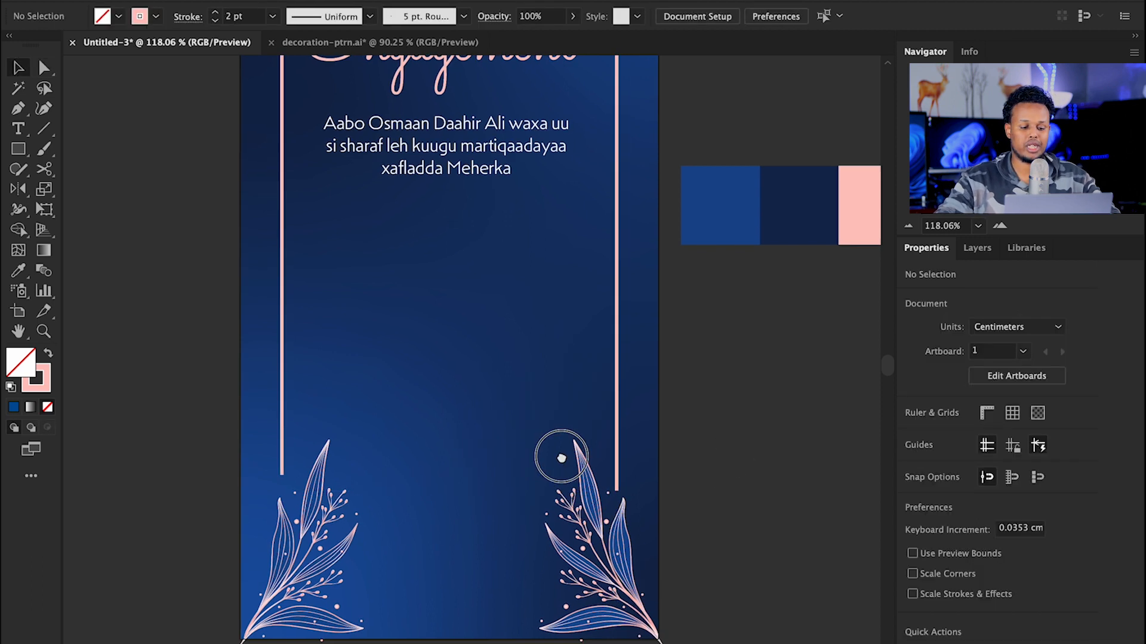
{"action": "left_click_drag", "start_coordinate": [552, 455], "coordinate": [500, 339]}
{"action": "key", "text": "z"}
{"action": "left_click_drag", "start_coordinate": [529, 454], "coordinate": [735, 491]}
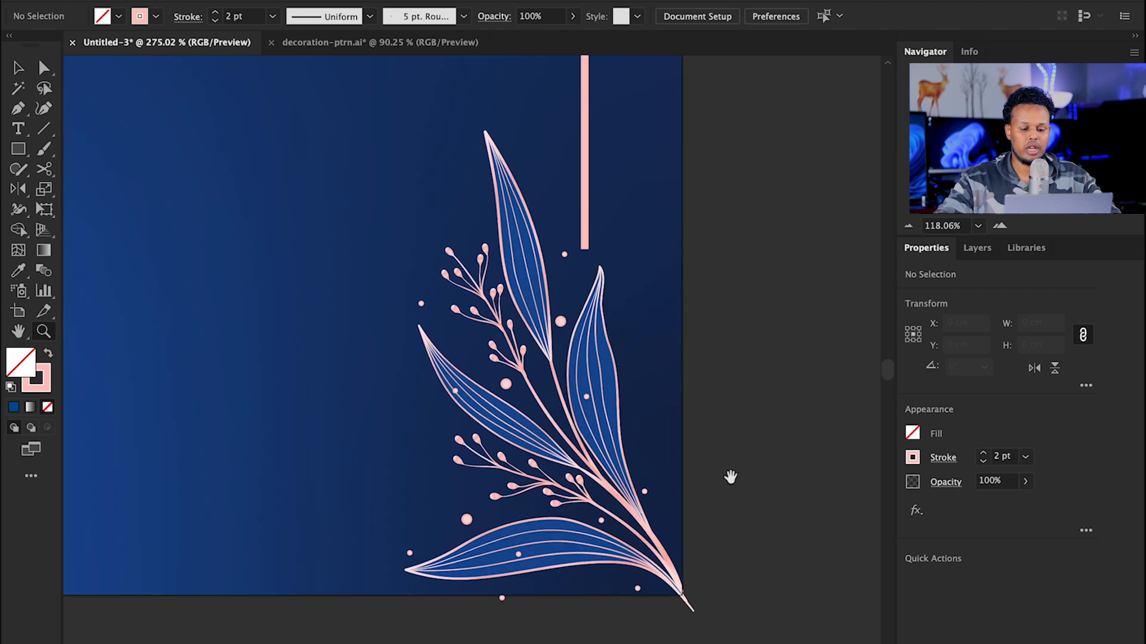
{"action": "left_click_drag", "start_coordinate": [595, 351], "coordinate": [581, 350]}
{"action": "key", "text": "v"}
{"action": "left_click", "coordinate": [531, 304]}
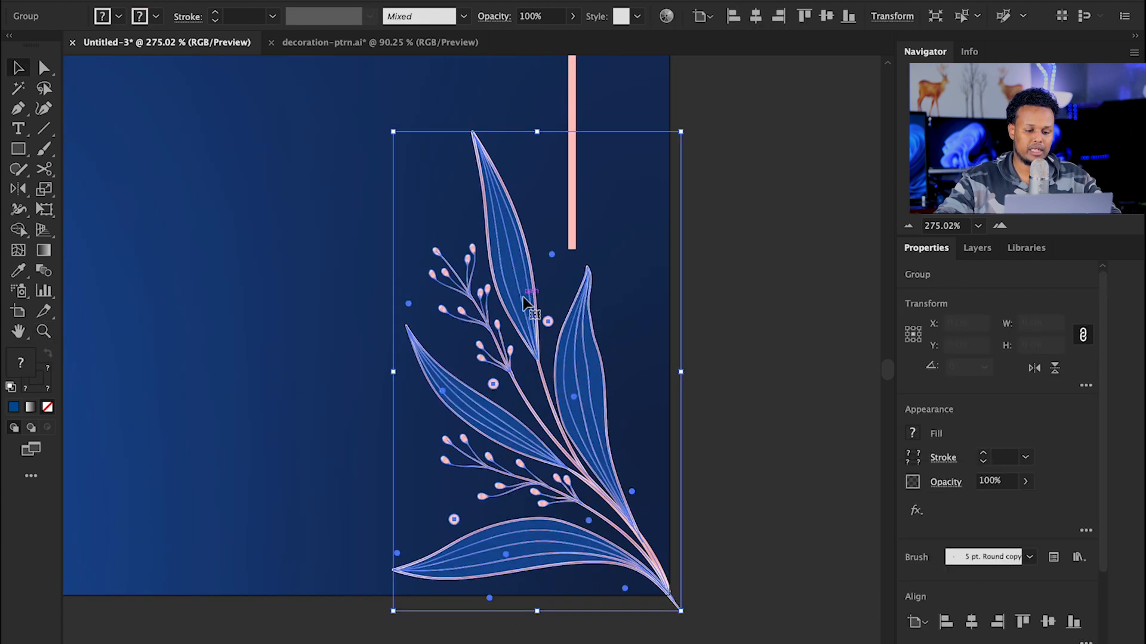
{"action": "key", "text": "z"}
{"action": "mouse_move", "coordinate": [624, 374]}
{"action": "left_mouse_down"}
{"action": "mouse_move", "coordinate": [719, 384]}
{"action": "mouse_move", "coordinate": [638, 358]}
{"action": "left_mouse_up"}
Step: Select the blue leaf shapes and sample the dark navy background fill onto them
{"action": "left_click", "coordinate": [44, 68]}
{"action": "left_click", "coordinate": [769, 252]}
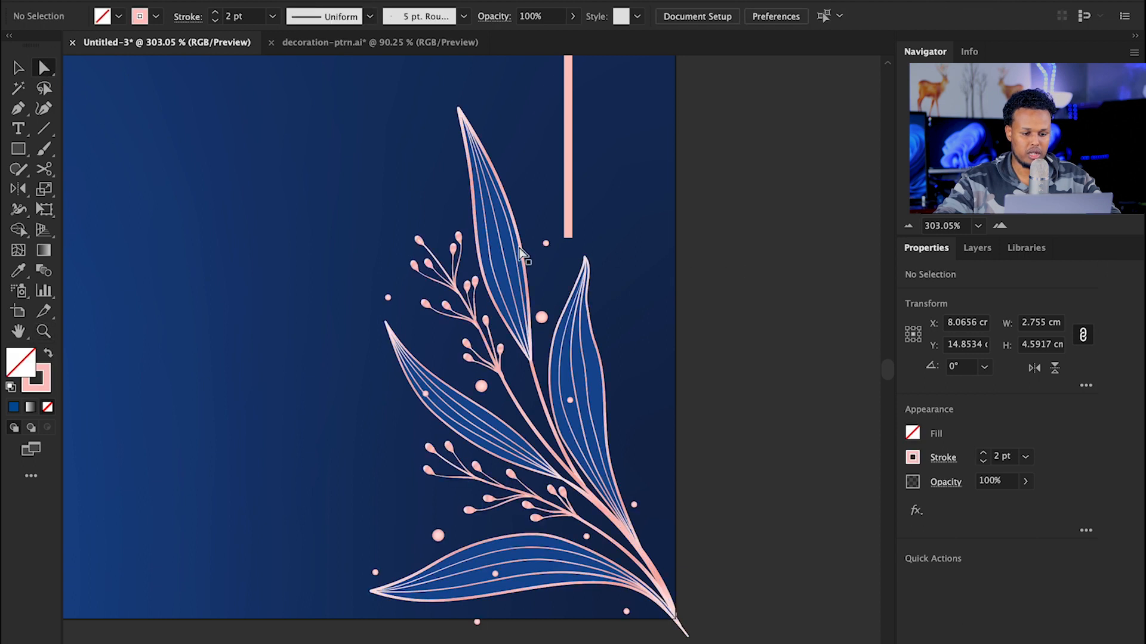
{"action": "key", "text": "z"}
{"action": "left_click_drag", "start_coordinate": [562, 280], "coordinate": [650, 282]}
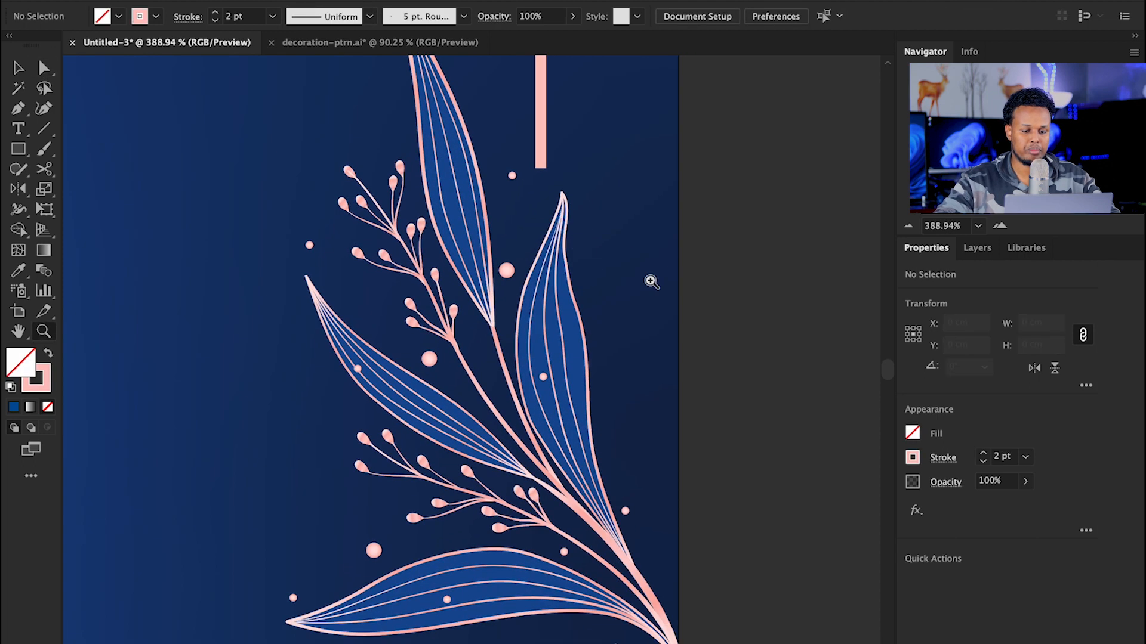
{"action": "key", "text": "a"}
{"action": "left_click", "coordinate": [456, 227]}
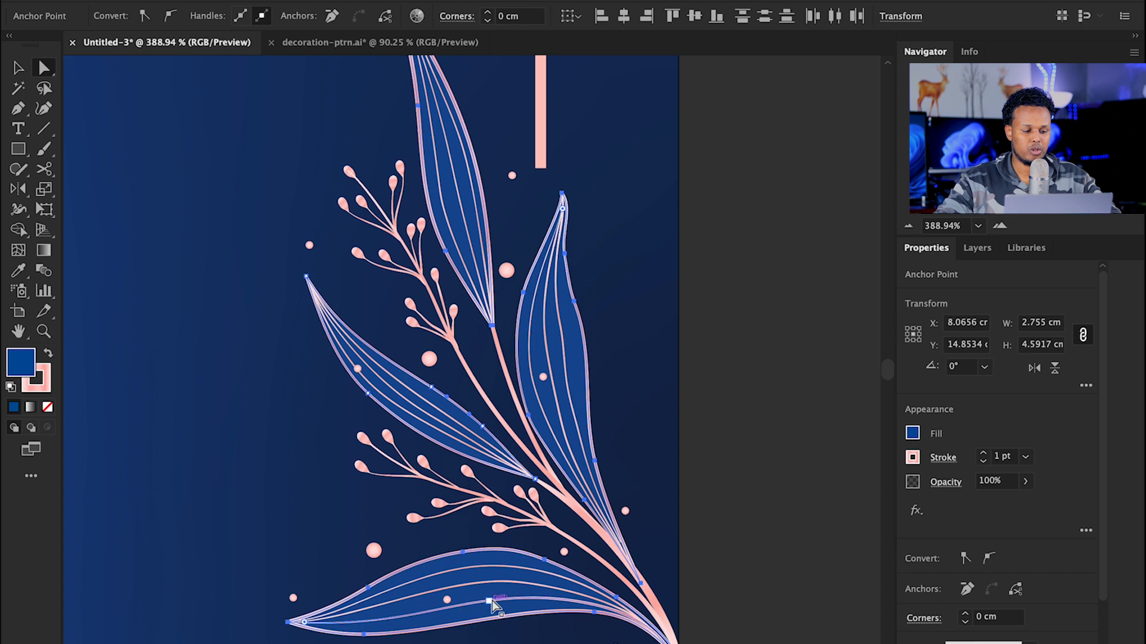
{"action": "left_click", "coordinate": [18, 270]}
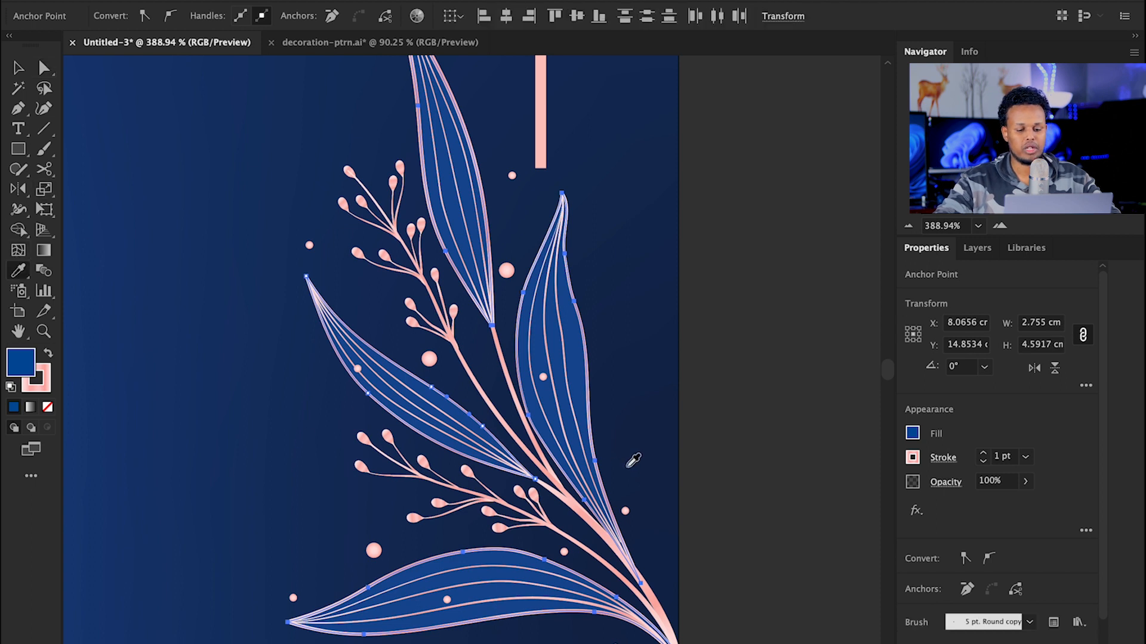
{"action": "left_click", "coordinate": [652, 447]}
Step: Zoom and pan back out to view the whole card
{"action": "key", "text": "v"}
{"action": "left_click", "coordinate": [739, 418]}
{"action": "key", "text": "z"}
{"action": "left_click_drag", "start_coordinate": [704, 403], "coordinate": [417, 325]}
{"action": "left_click_drag", "start_coordinate": [458, 279], "coordinate": [451, 452]}
{"action": "left_click_drag", "start_coordinate": [523, 412], "coordinate": [478, 395]}
{"action": "left_click_drag", "start_coordinate": [517, 358], "coordinate": [495, 436]}
{"action": "left_click_drag", "start_coordinate": [495, 385], "coordinate": [473, 386]}
{"action": "left_click_drag", "start_coordinate": [484, 407], "coordinate": [476, 379]}
{"action": "key", "text": "v"}
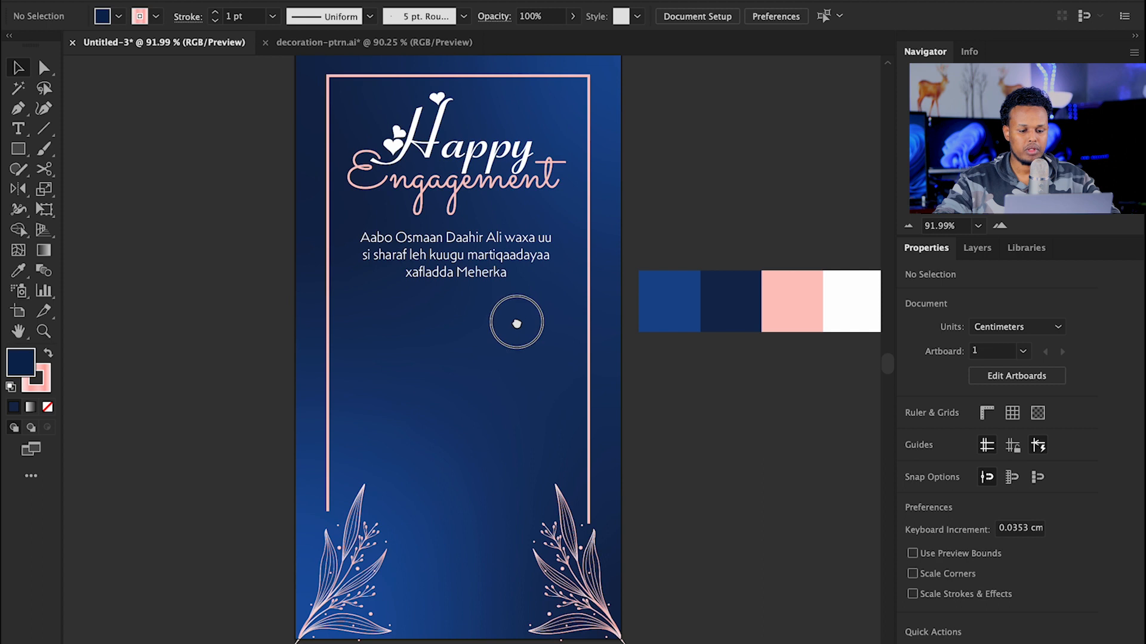
{"action": "left_click_drag", "start_coordinate": [517, 324], "coordinate": [506, 329]}
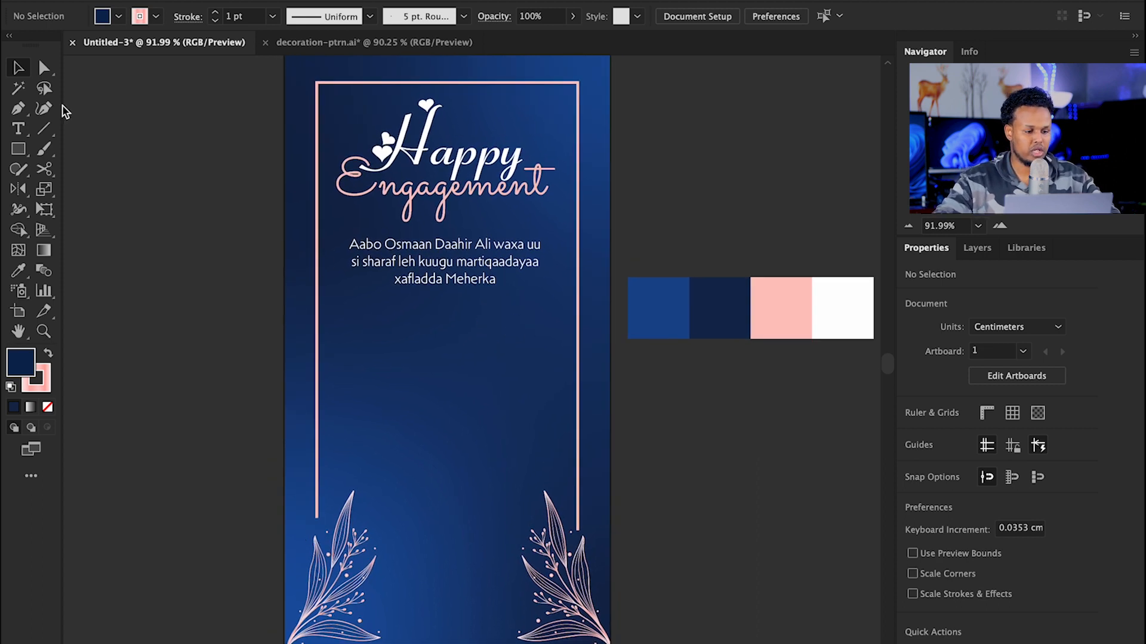
Step: Type the first partner's first name below the paragraph, enlarge it, move it up and fill it white
{"action": "left_click", "coordinate": [24, 134]}
{"action": "left_click", "coordinate": [414, 390]}
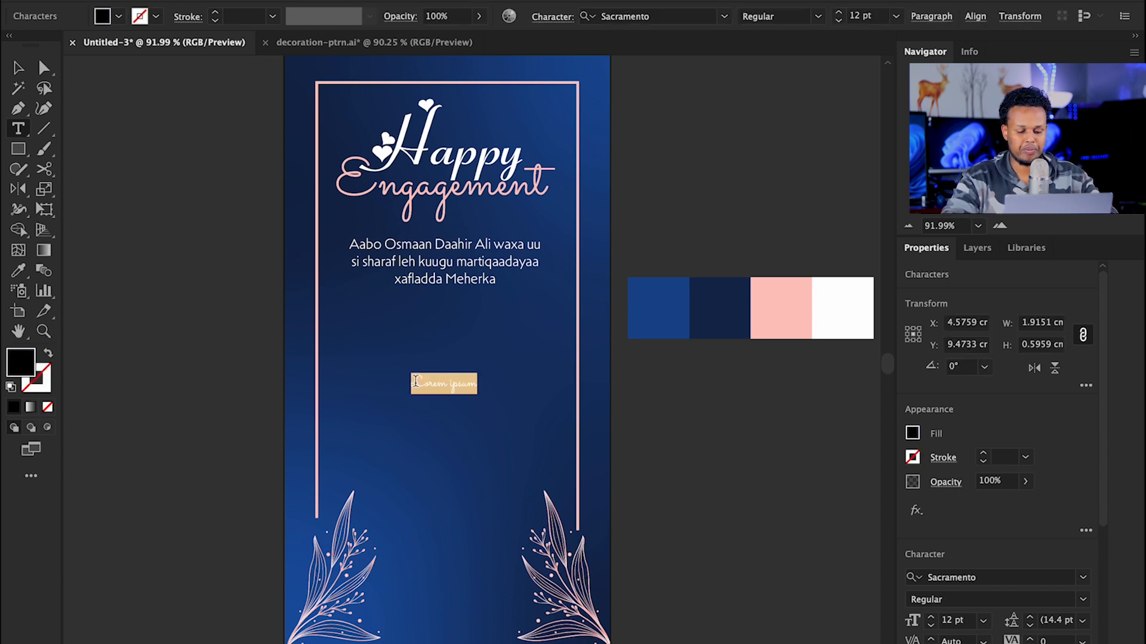
{"action": "key", "text": "super+equal"}
{"action": "key", "text": "super+equal"}
{"action": "key", "text": "super+equal"}
{"action": "key", "text": "super+equal"}
{"action": "key", "text": "Escape"}
{"action": "left_click_drag", "start_coordinate": [472, 394], "coordinate": [468, 506]}
{"action": "left_click_drag", "start_coordinate": [486, 424], "coordinate": [485, 338]}
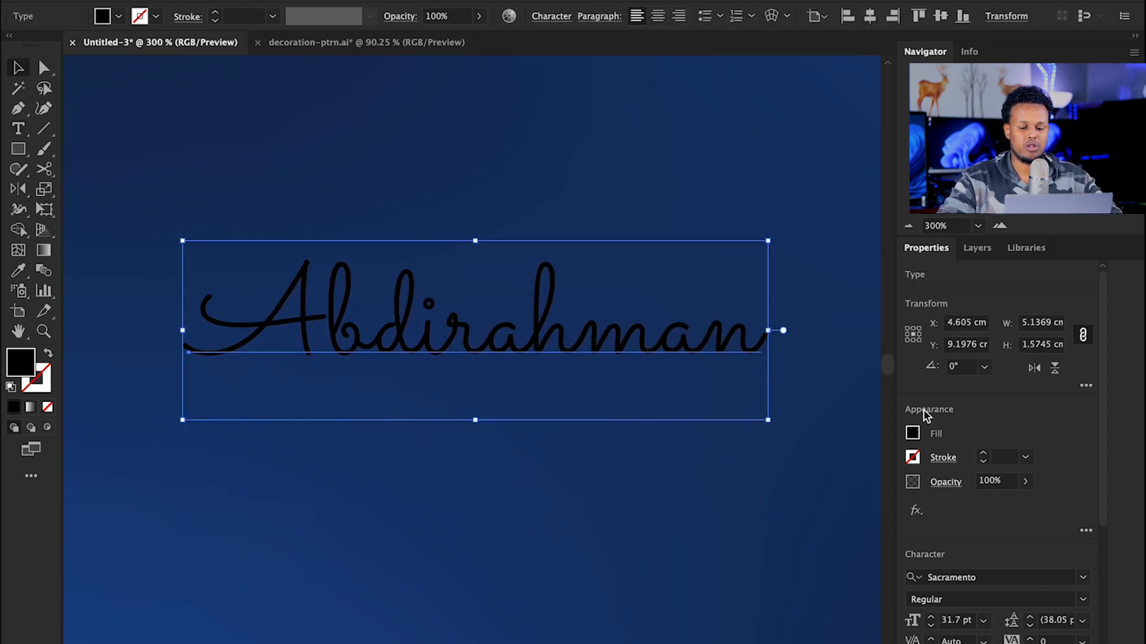
{"action": "left_click", "coordinate": [912, 434]}
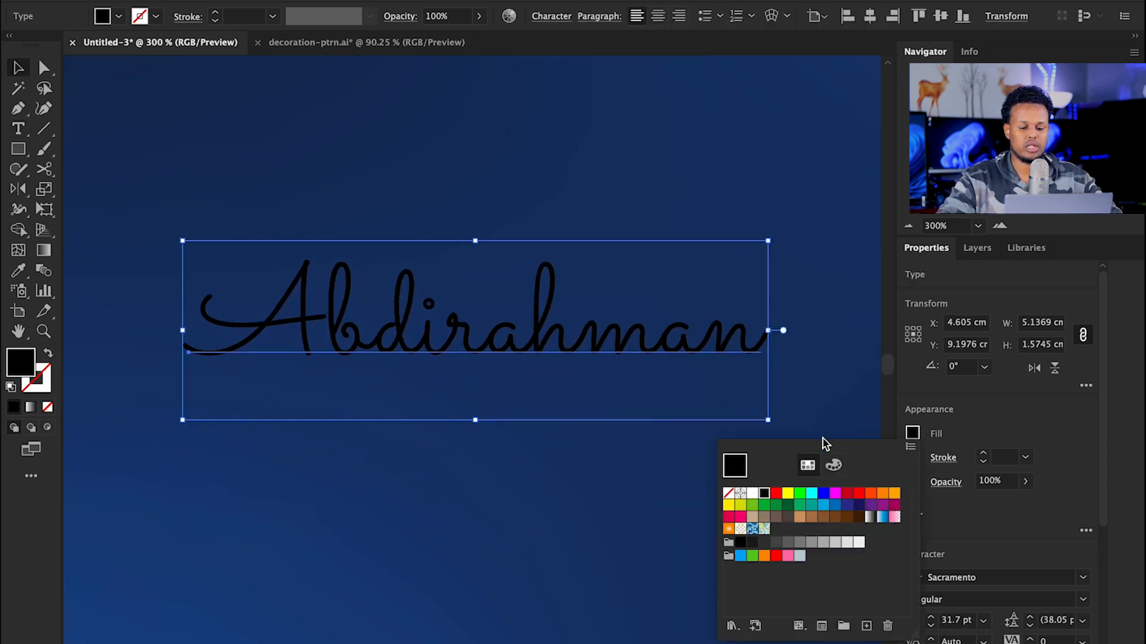
{"action": "left_click", "coordinate": [753, 494]}
{"action": "key", "text": "Escape"}
{"action": "key", "text": "z"}
{"action": "left_click_drag", "start_coordinate": [549, 334], "coordinate": [518, 315]}
Step: Copy the paragraph below the name, replace its text with the surname and set it to All Caps
{"action": "key", "text": "v"}
{"action": "left_click", "coordinate": [504, 173]}
{"action": "left_click_drag", "start_coordinate": [460, 141], "coordinate": [470, 452]}
{"action": "key", "text": "t"}
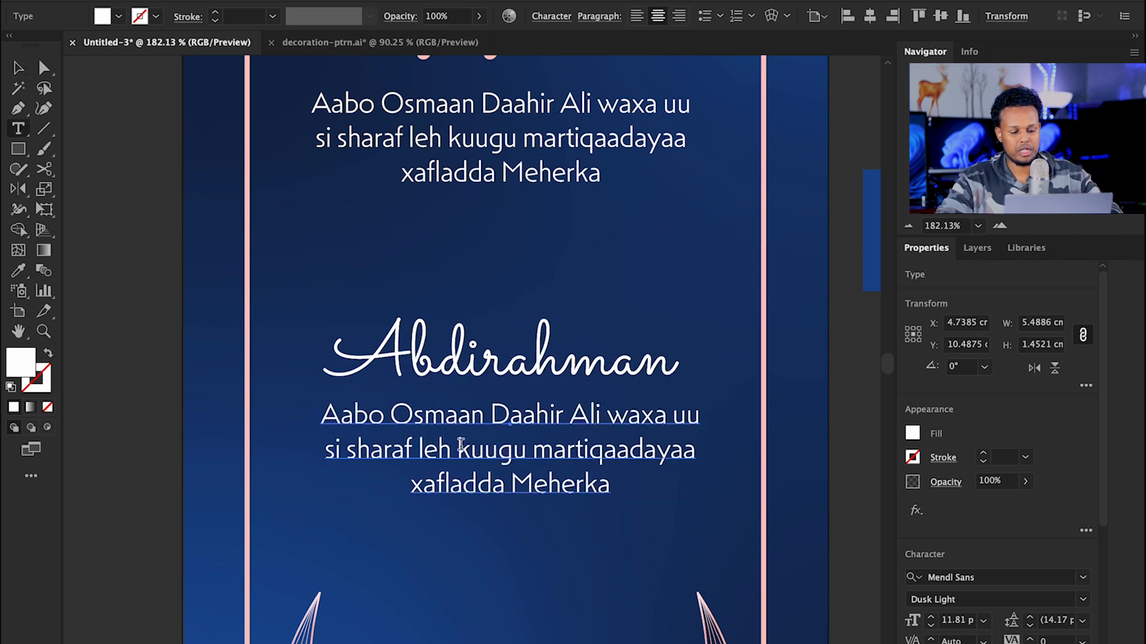
{"action": "left_click", "coordinate": [460, 444]}
{"action": "key", "text": "super+a"}
{"action": "key", "text": "super+v"}
{"action": "key", "text": "Escape"}
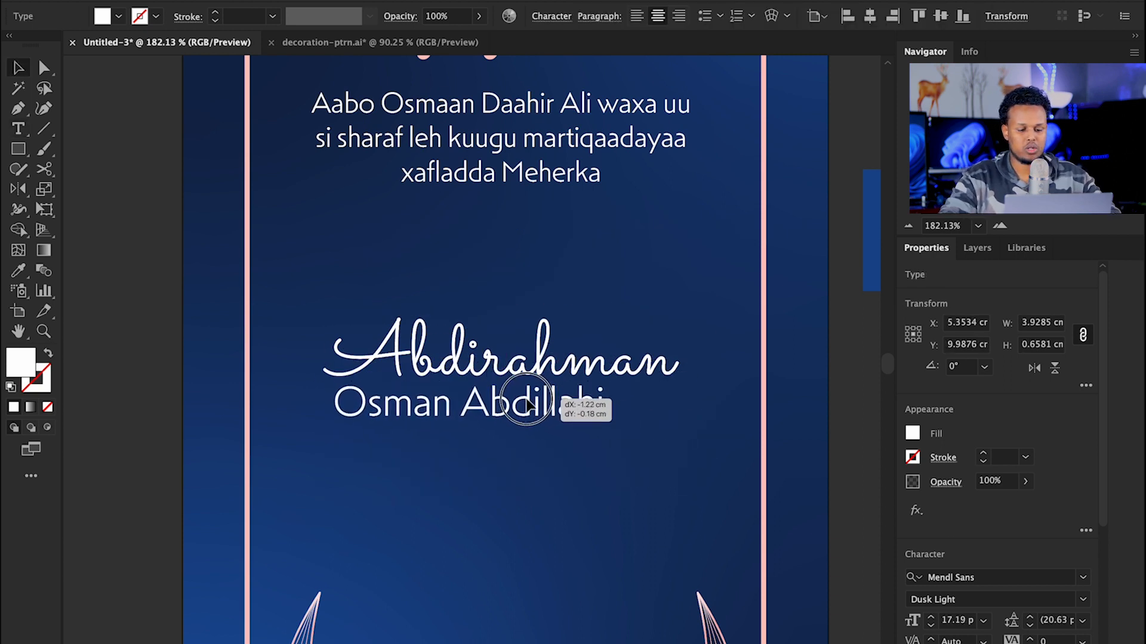
{"action": "key", "text": "z"}
{"action": "left_click_drag", "start_coordinate": [555, 404], "coordinate": [621, 404]}
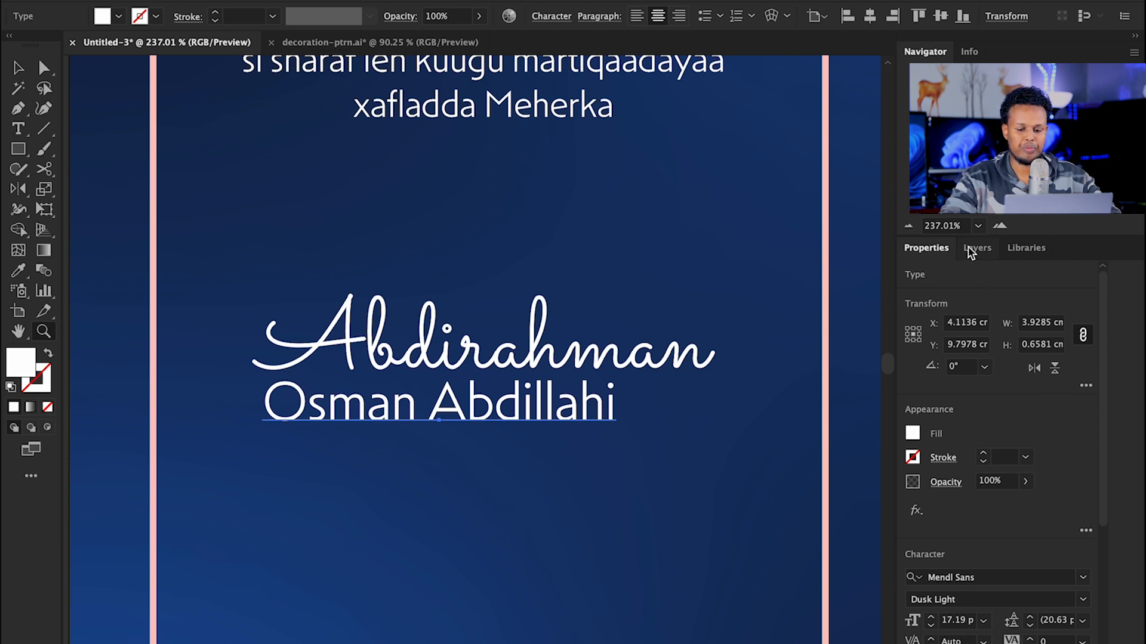
{"action": "left_click_drag", "start_coordinate": [1101, 480], "coordinate": [1094, 538]}
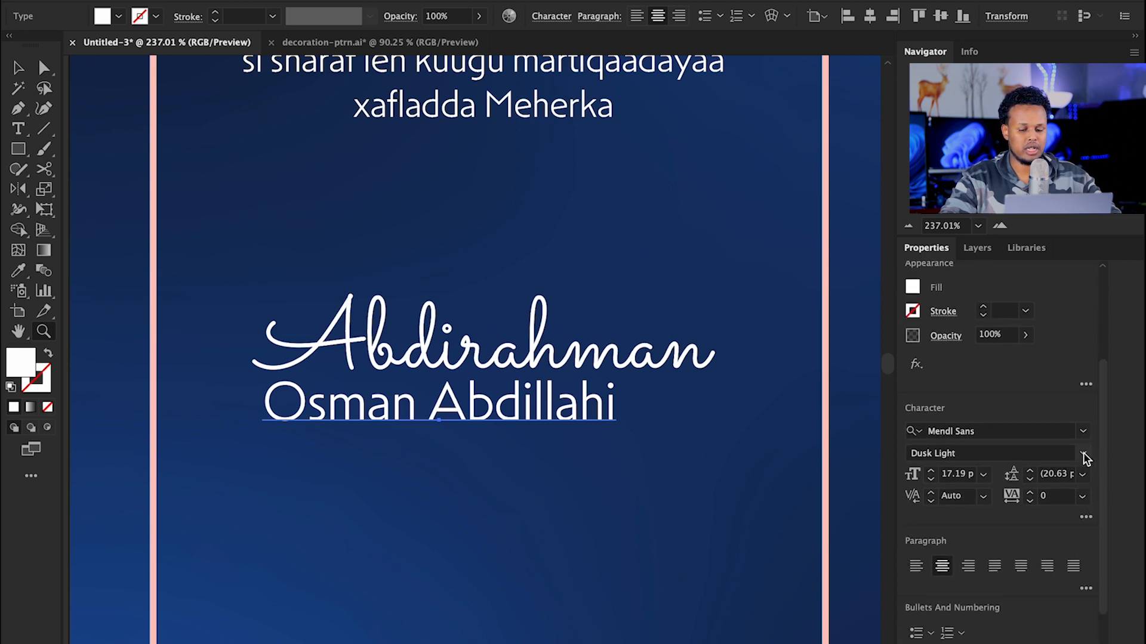
{"action": "left_click", "coordinate": [1086, 516]}
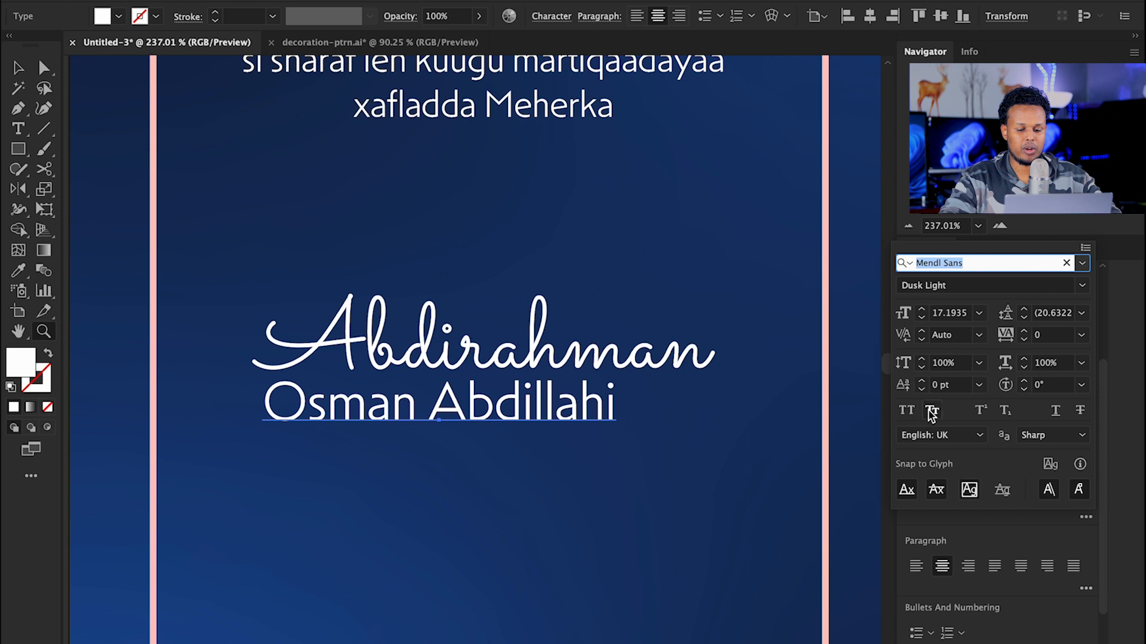
{"action": "left_click", "coordinate": [907, 410]}
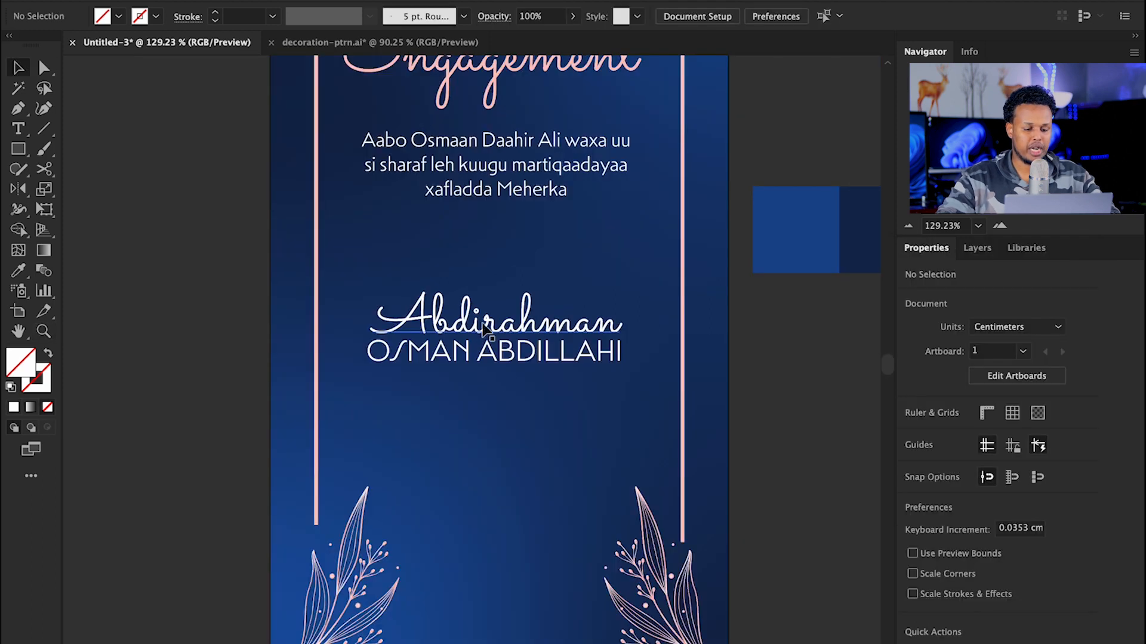
Step: Duplicate both name lines downward and retype them with the second partner's names
{"action": "key", "text": "z"}
{"action": "left_click_drag", "start_coordinate": [518, 324], "coordinate": [490, 298]}
{"action": "key", "text": "v"}
{"action": "left_click_drag", "start_coordinate": [435, 237], "coordinate": [500, 376]}
{"action": "left_click_drag", "start_coordinate": [464, 317], "coordinate": [578, 422]}
{"action": "key", "text": "z"}
{"action": "key", "text": "ctrl+a"}
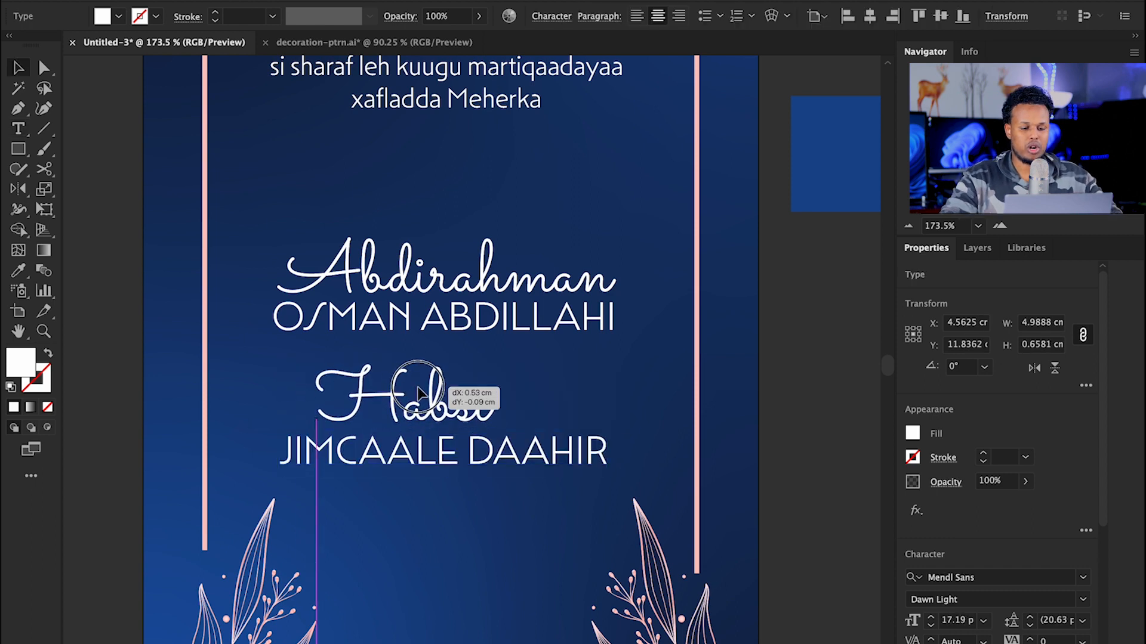
{"action": "key", "text": "Escape"}
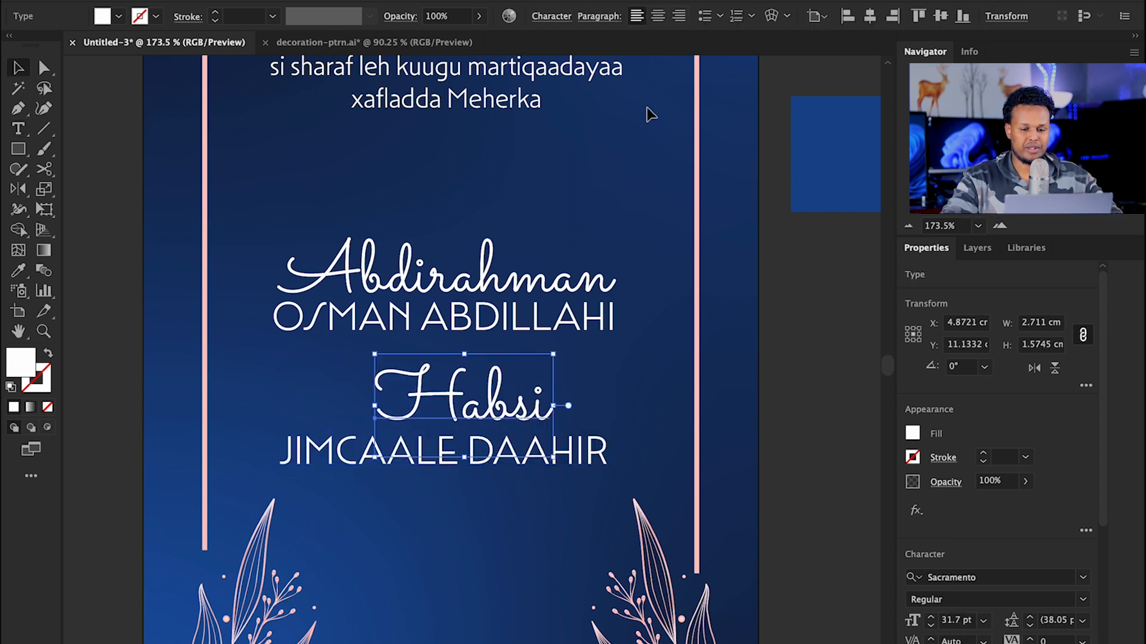
Step: Centre-align the second script name and surname line and move the pair down
{"action": "left_click", "coordinate": [848, 16]}
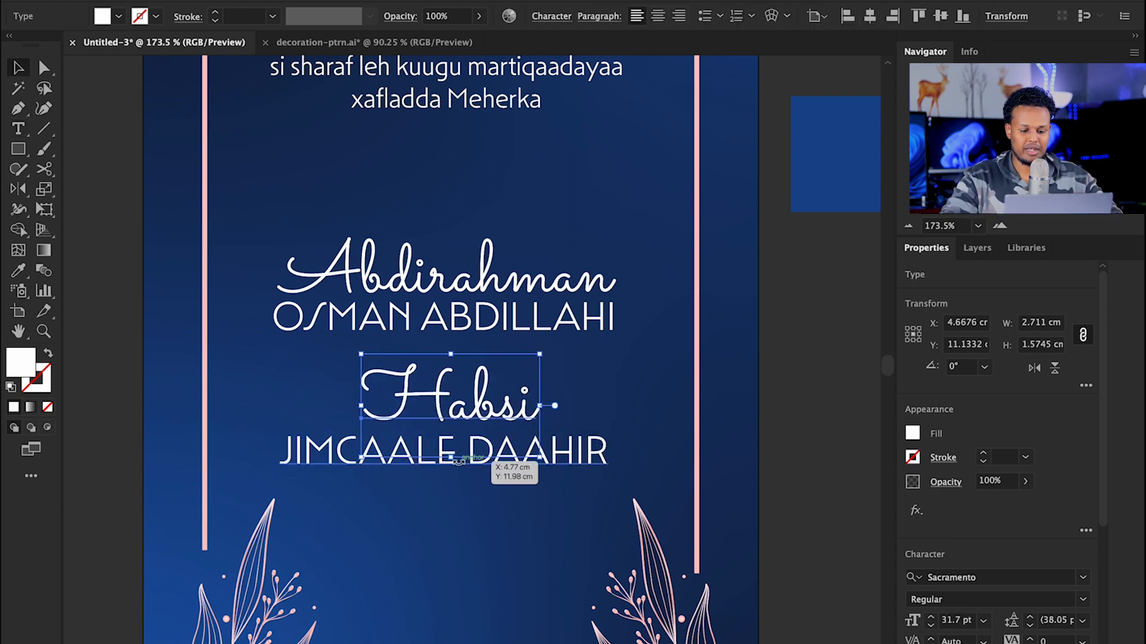
{"action": "left_click", "coordinate": [583, 449]}
{"action": "left_click", "coordinate": [870, 17]}
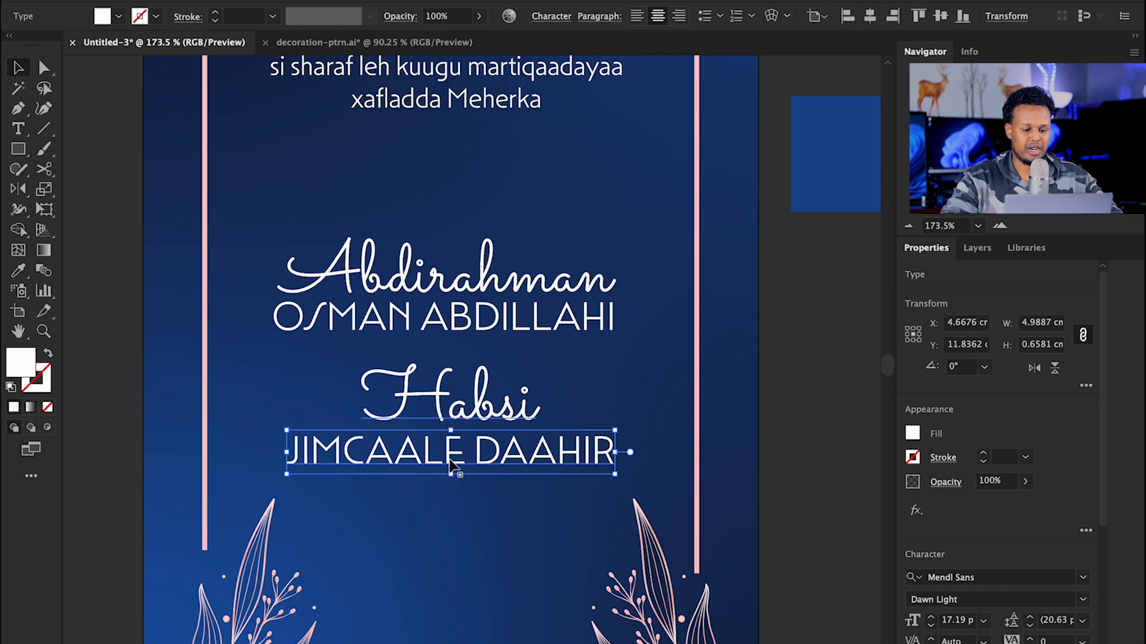
{"action": "left_click", "coordinate": [419, 391], "text": "shift"}
{"action": "left_click_drag", "start_coordinate": [419, 391], "coordinate": [440, 431]}
Step: Move the first name pair up and fine-tune the second script name's size
{"action": "left_click", "coordinate": [485, 322]}
{"action": "left_click_drag", "start_coordinate": [485, 323], "coordinate": [499, 309]}
{"action": "left_click", "coordinate": [554, 371]}
{"action": "left_click", "coordinate": [458, 407]}
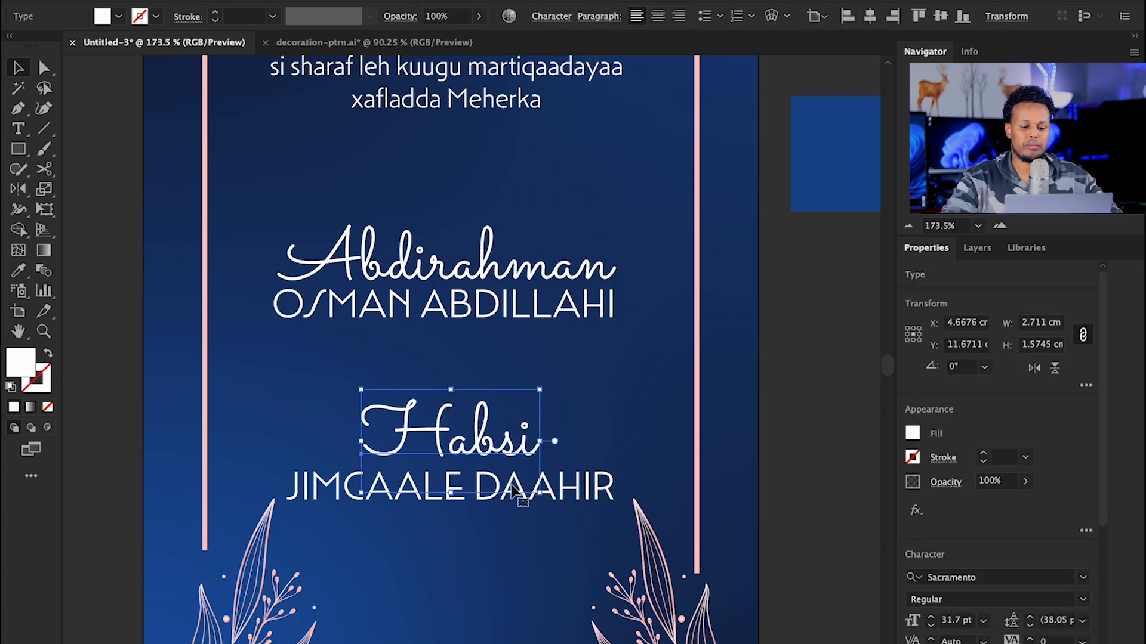
{"action": "key", "text": "super+z"}
{"action": "left_click", "coordinate": [776, 239]}
{"action": "scroll", "coordinate": [529, 428], "scroll_direction": "down", "scroll_amount": 4}
{"action": "key", "text": "z"}
{"action": "left_click_drag", "start_coordinate": [529, 429], "coordinate": [519, 406]}
Step: Clip the left and right leaf sprigs to a rectangle covering the lower card
{"action": "key", "text": "v"}
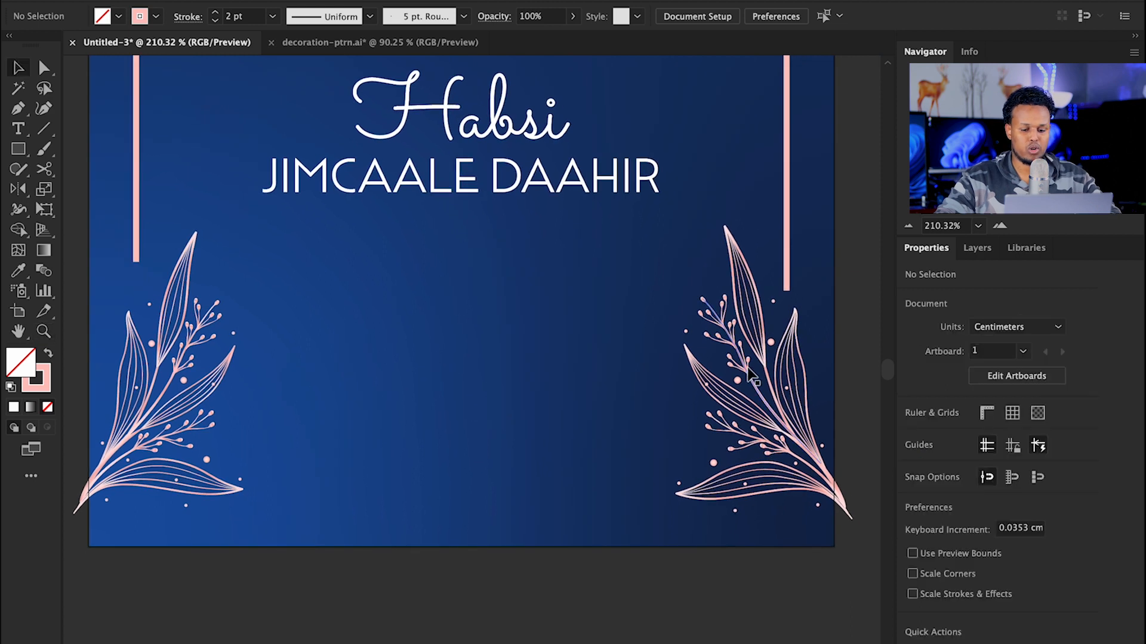
{"action": "left_click", "coordinate": [749, 373]}
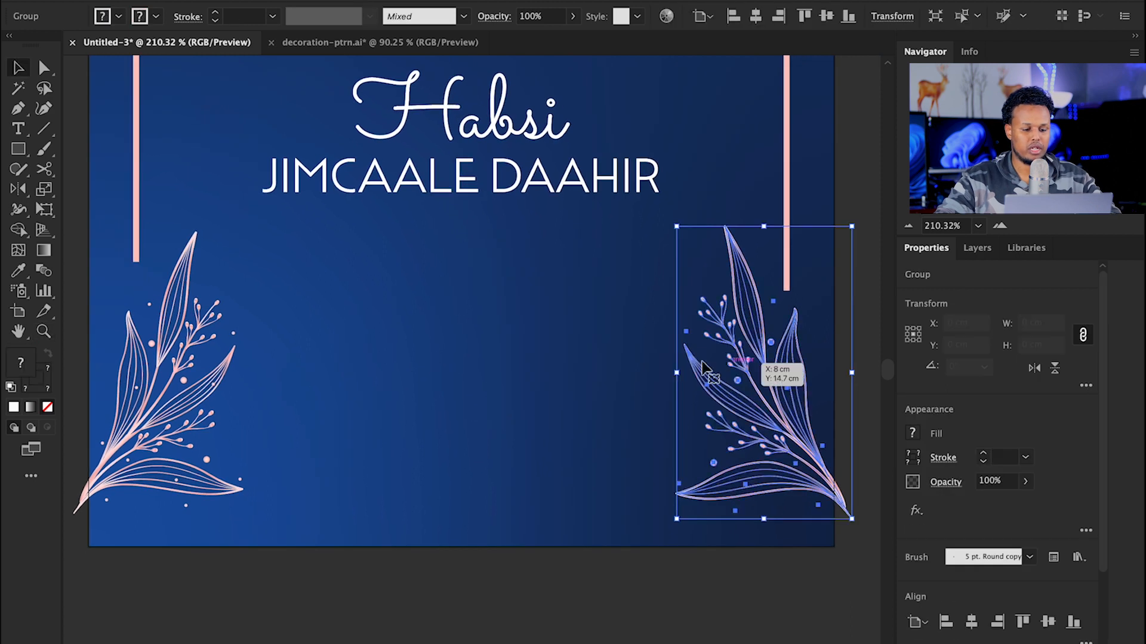
{"action": "left_click", "coordinate": [226, 368], "text": "shift"}
{"action": "left_click", "coordinate": [18, 150]}
{"action": "mouse_move", "coordinate": [88, 211]}
{"action": "left_mouse_down"}
{"action": "mouse_move", "coordinate": [417, 384]}
{"action": "mouse_move", "coordinate": [683, 494]}
{"action": "mouse_move", "coordinate": [832, 530]}
{"action": "left_mouse_up"}
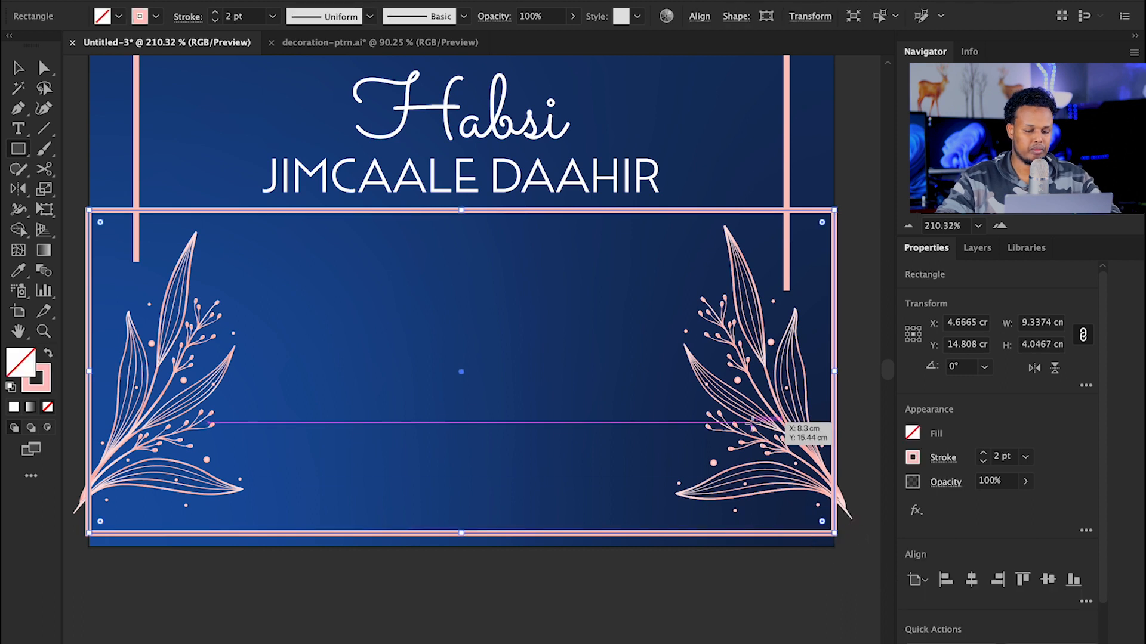
{"action": "key", "text": "shift+x"}
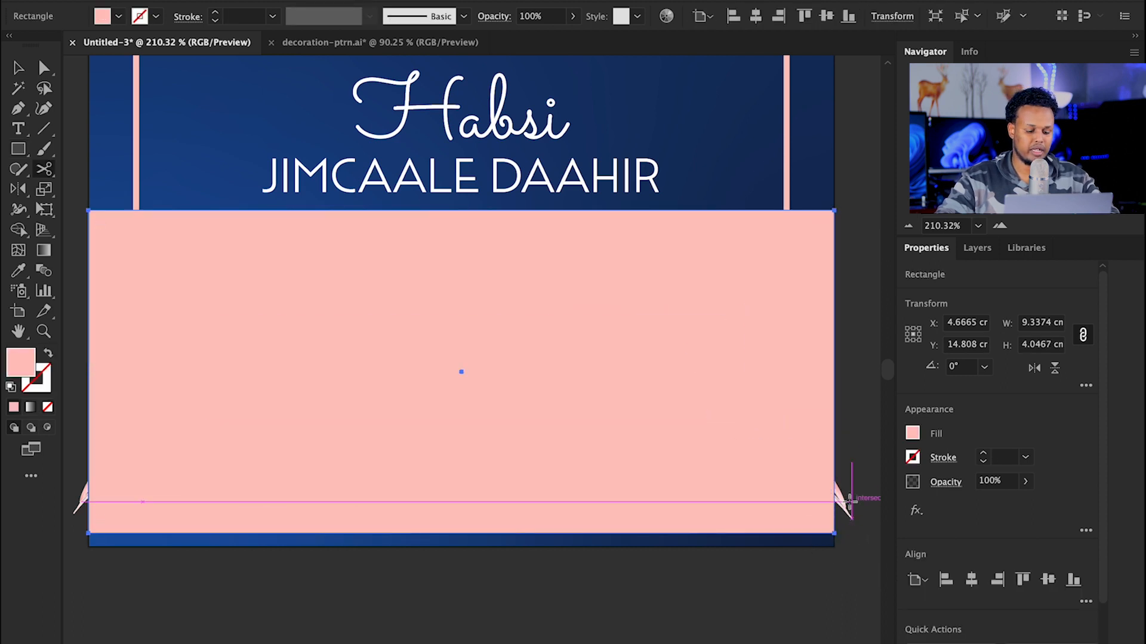
{"action": "key", "text": "v"}
{"action": "left_click", "coordinate": [843, 504], "text": "shift"}
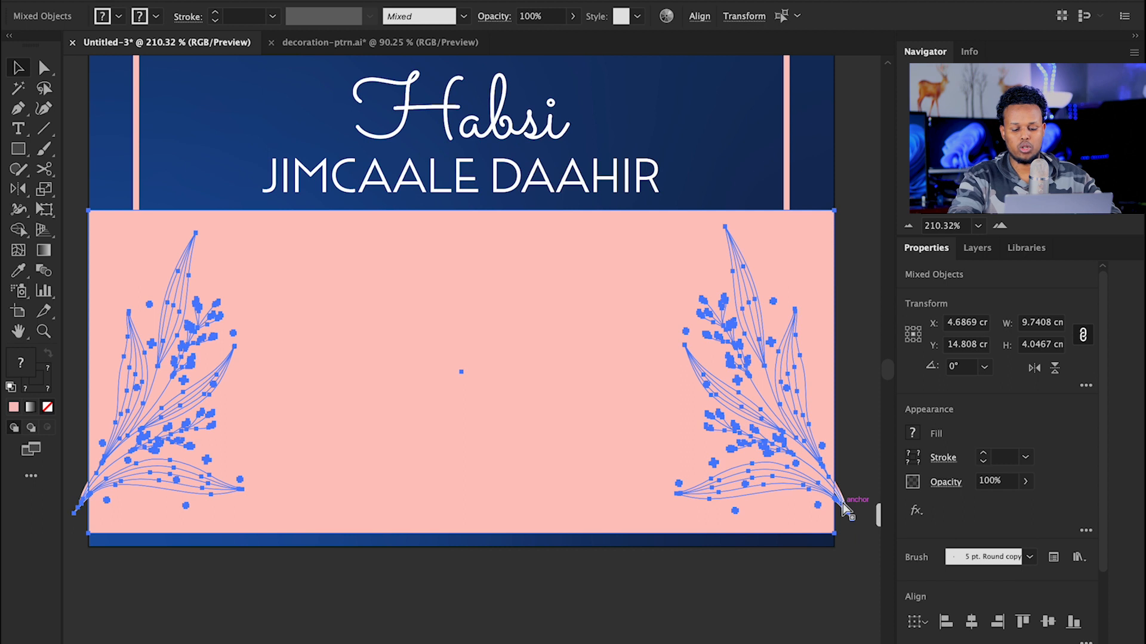
{"action": "key", "text": "ctrl+7"}
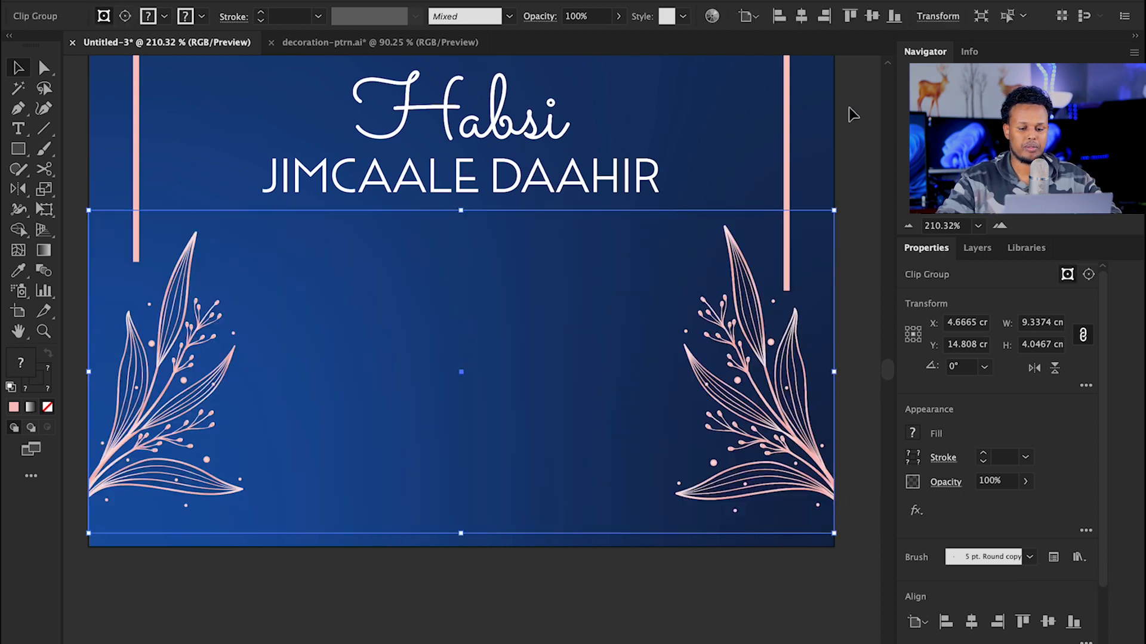
{"action": "left_click", "coordinate": [853, 115]}
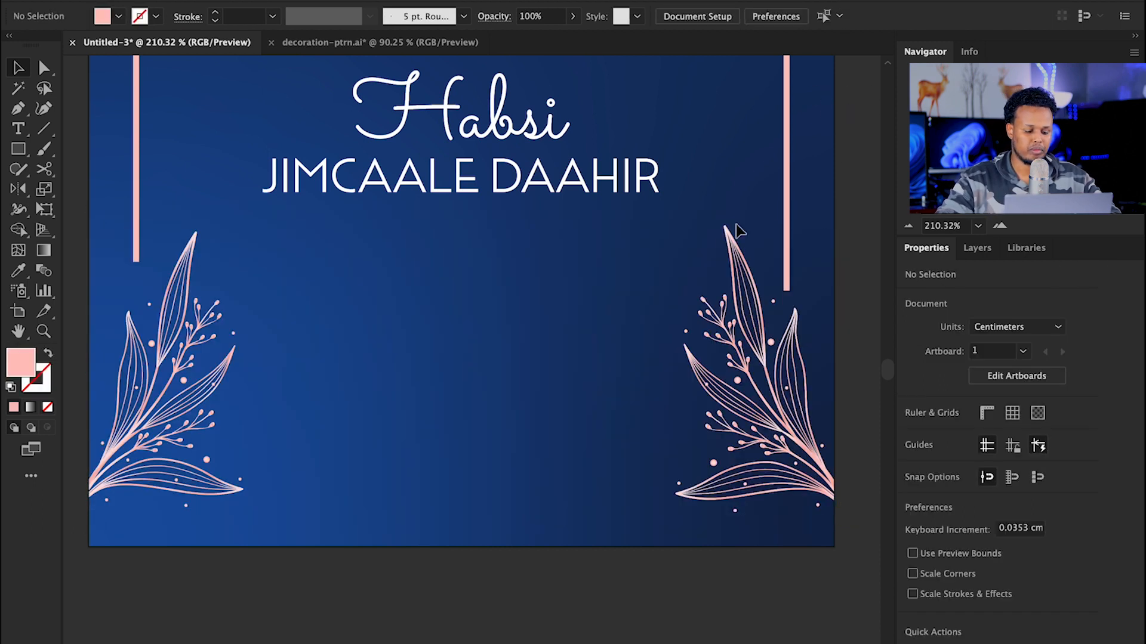
Step: Apply a tapered width profile to the pink border stroke
{"action": "left_click", "coordinate": [136, 147]}
{"action": "left_click", "coordinate": [370, 18]}
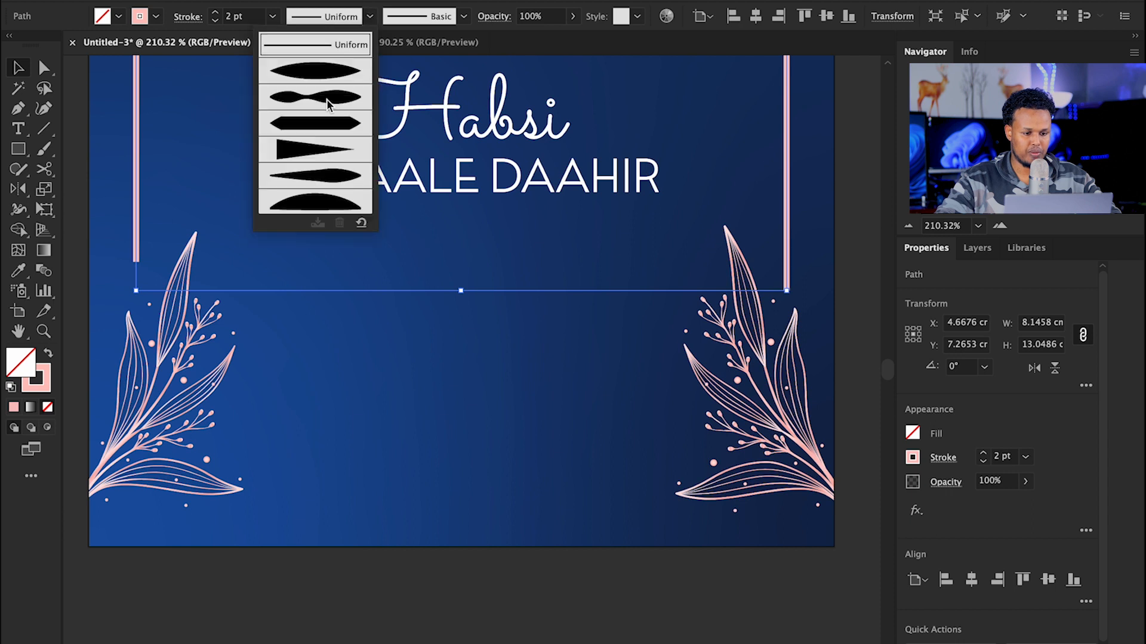
{"action": "left_click", "coordinate": [315, 72]}
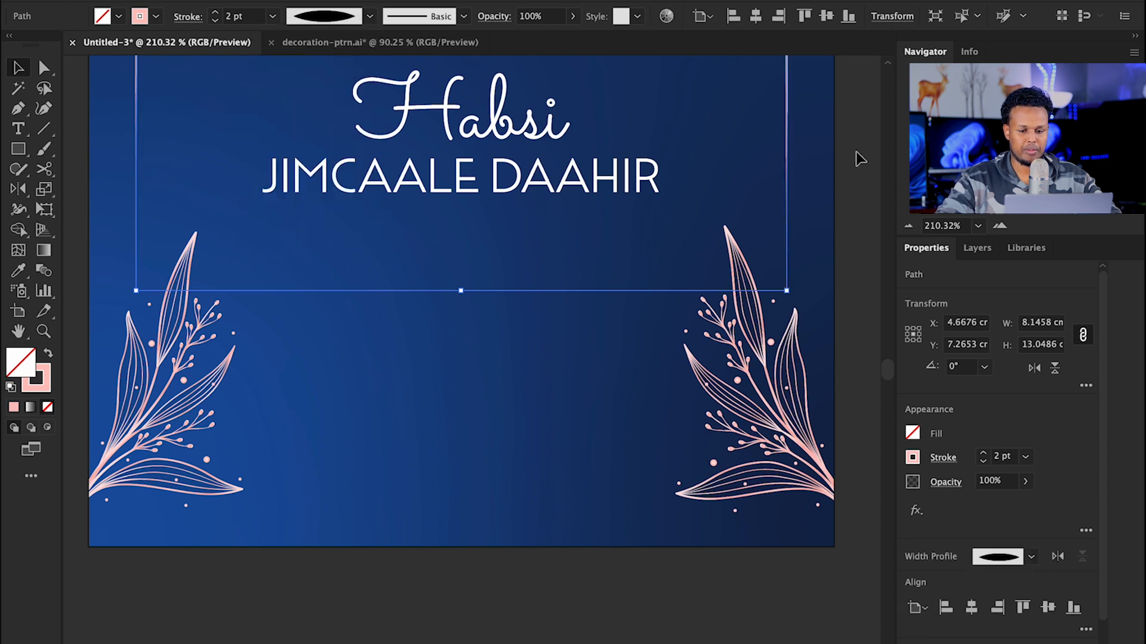
{"action": "left_click", "coordinate": [859, 159]}
{"action": "left_click_drag", "start_coordinate": [685, 135], "coordinate": [683, 435]}
{"action": "left_click_drag", "start_coordinate": [686, 385], "coordinate": [499, 488]}
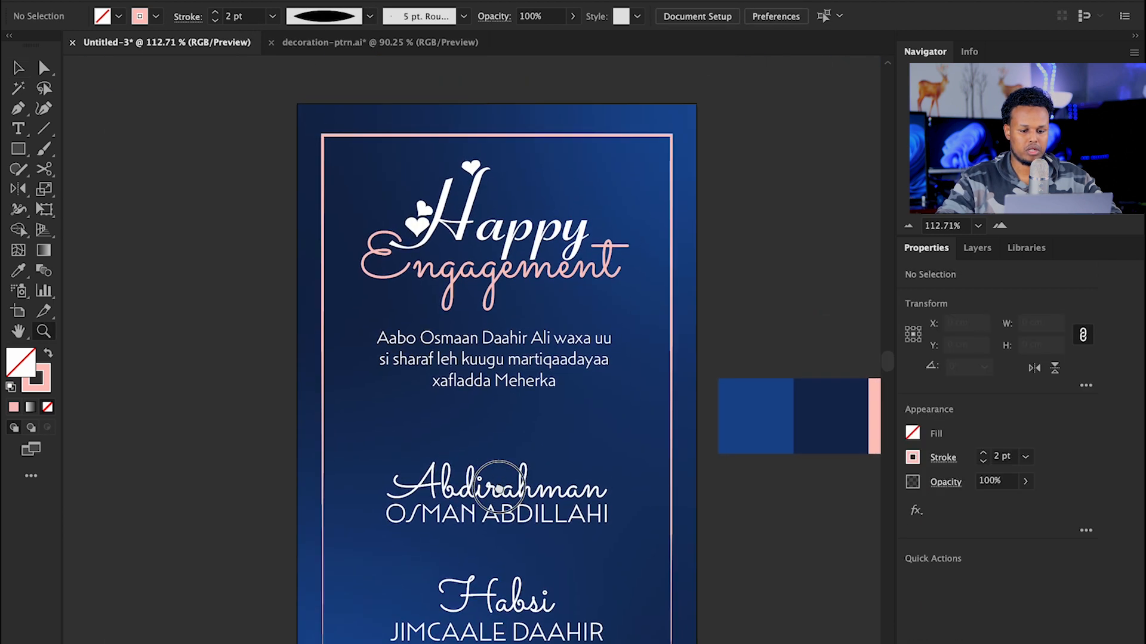
{"action": "scroll", "coordinate": [499, 488], "scroll_direction": "down", "scroll_amount": 5}
{"action": "left_click_drag", "start_coordinate": [312, 427], "coordinate": [322, 345]}
{"action": "left_click_drag", "start_coordinate": [460, 331], "coordinate": [406, 438]}
{"action": "left_click_drag", "start_coordinate": [491, 411], "coordinate": [516, 269]}
{"action": "key", "text": "v"}
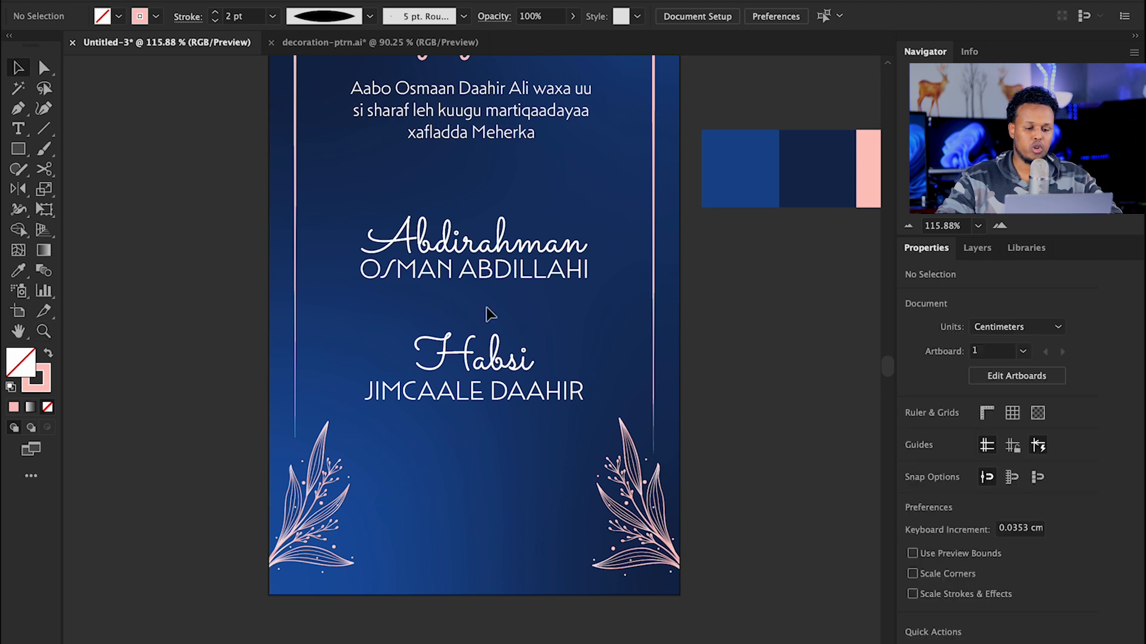
{"action": "scroll", "coordinate": [549, 305], "scroll_direction": "up", "scroll_amount": 3}
{"action": "left_click_drag", "start_coordinate": [475, 252], "coordinate": [463, 245]}
{"action": "mouse_move", "coordinate": [449, 435]}
{"action": "left_mouse_down"}
{"action": "mouse_move", "coordinate": [450, 482]}
{"action": "mouse_move", "coordinate": [450, 442]}
{"action": "left_mouse_up"}
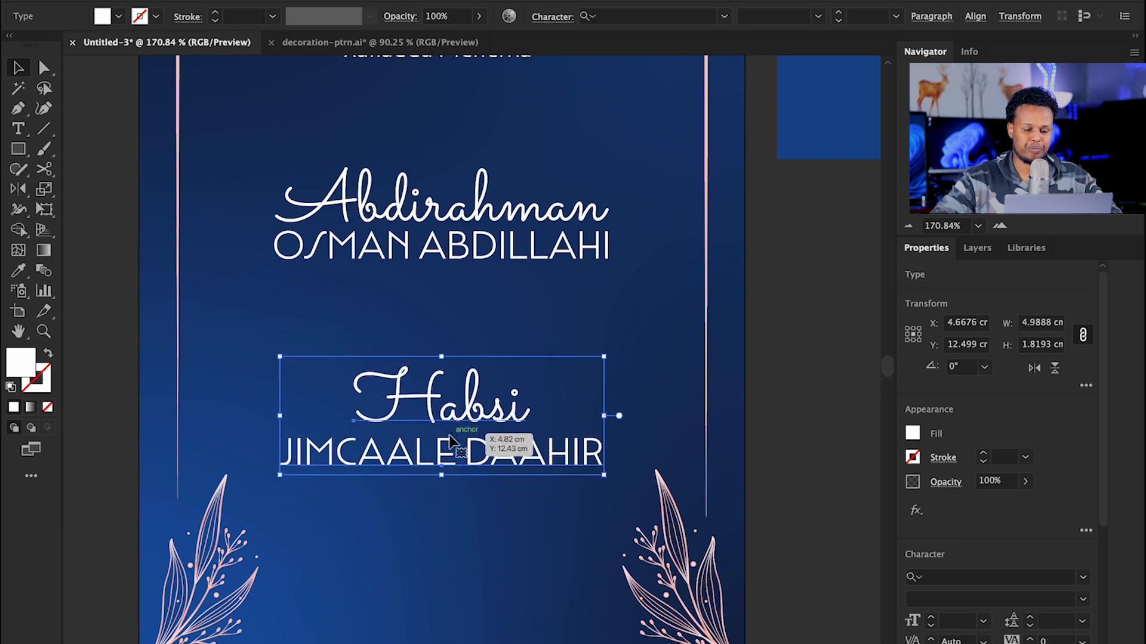
Step: Draw a circle between the two names and fill it with the pink swatch colour
{"action": "left_click_drag", "start_coordinate": [22, 156], "coordinate": [90, 190]}
{"action": "left_click_drag", "start_coordinate": [401, 270], "coordinate": [480, 323]}
{"action": "scroll", "coordinate": [418, 322], "scroll_direction": "right", "scroll_amount": 5}
{"action": "scroll", "coordinate": [418, 322], "scroll_direction": "up", "scroll_amount": 3}
{"action": "key", "text": "i"}
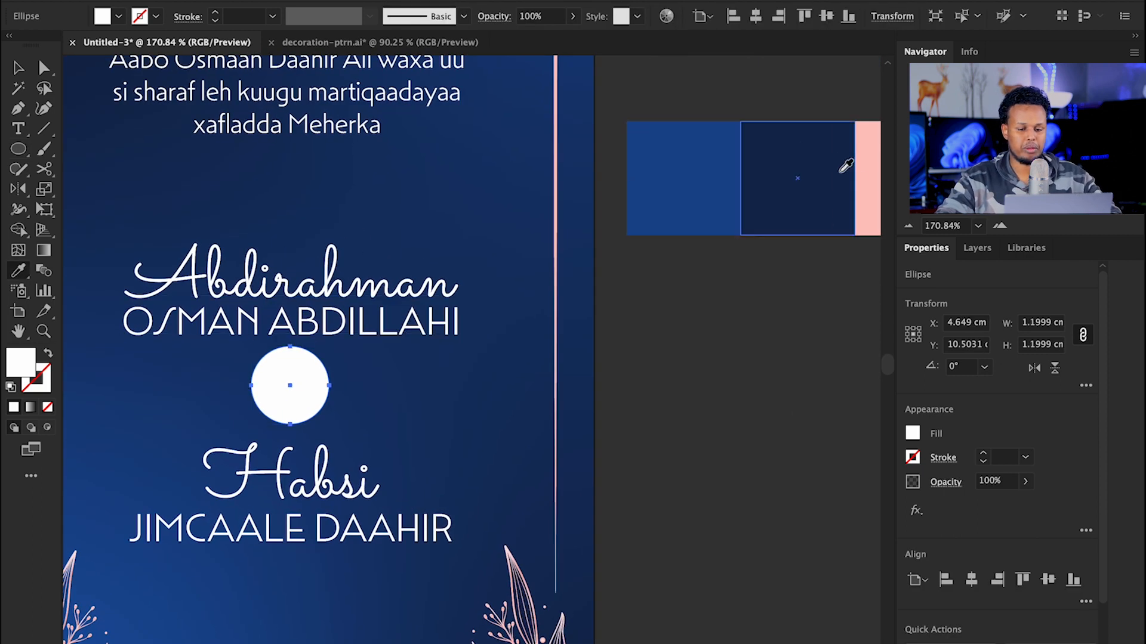
{"action": "left_click", "coordinate": [865, 194]}
{"action": "key", "text": "v"}
{"action": "left_click", "coordinate": [678, 349]}
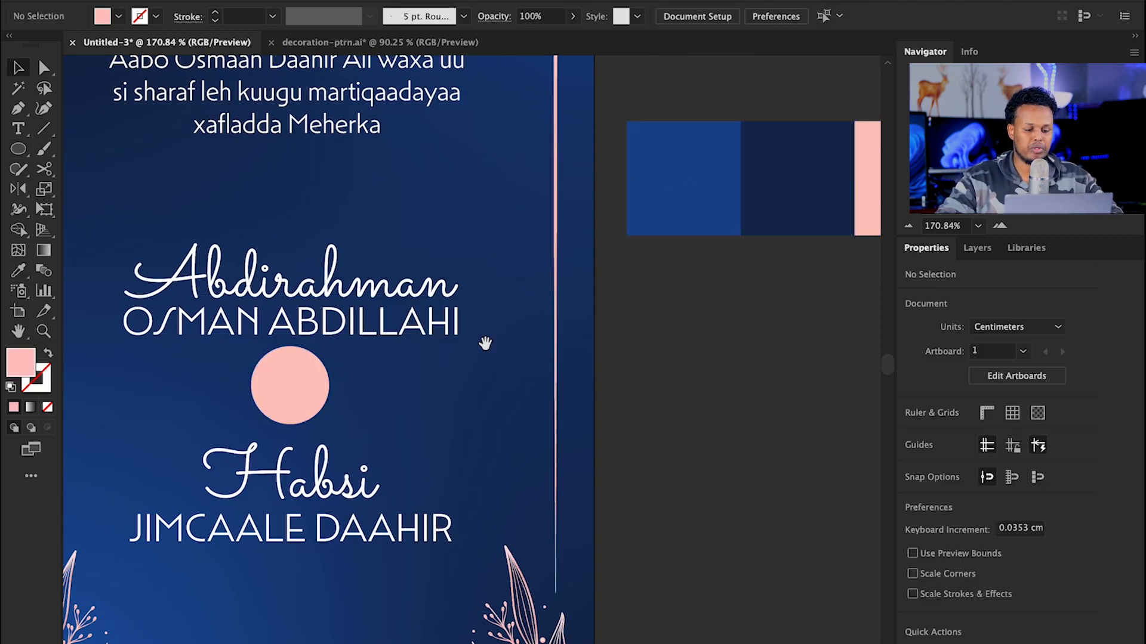
{"action": "left_click_drag", "start_coordinate": [486, 342], "coordinate": [617, 273]}
{"action": "left_click", "coordinate": [448, 316]}
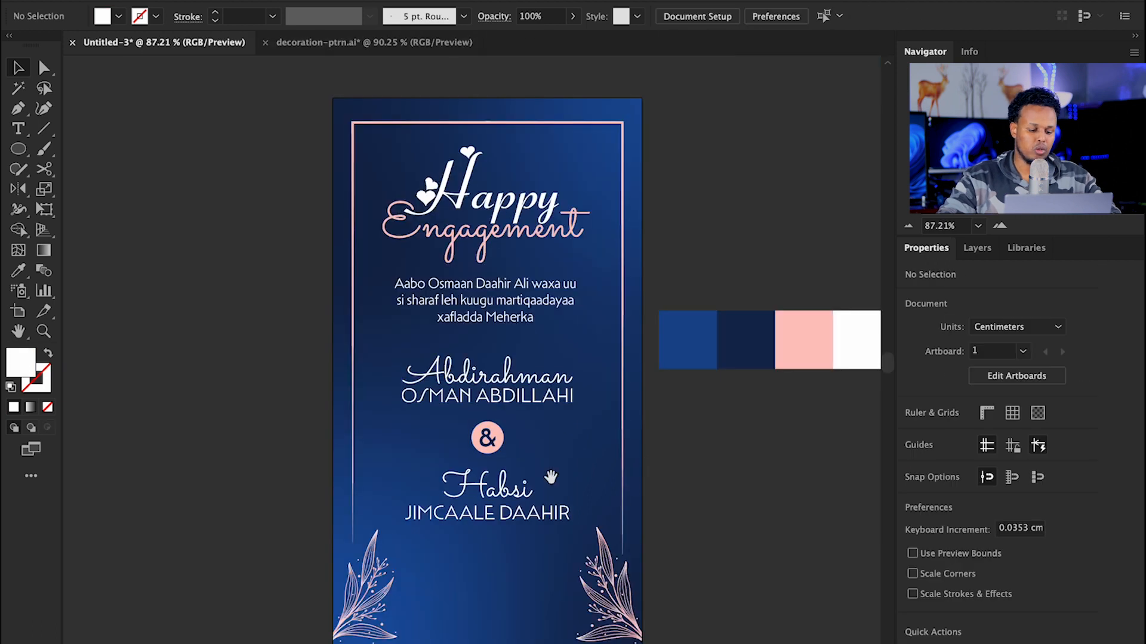
{"action": "scroll", "coordinate": [477, 299], "scroll_direction": "down", "scroll_amount": 3}
{"action": "scroll", "coordinate": [576, 460], "scroll_direction": "up", "scroll_amount": 3}
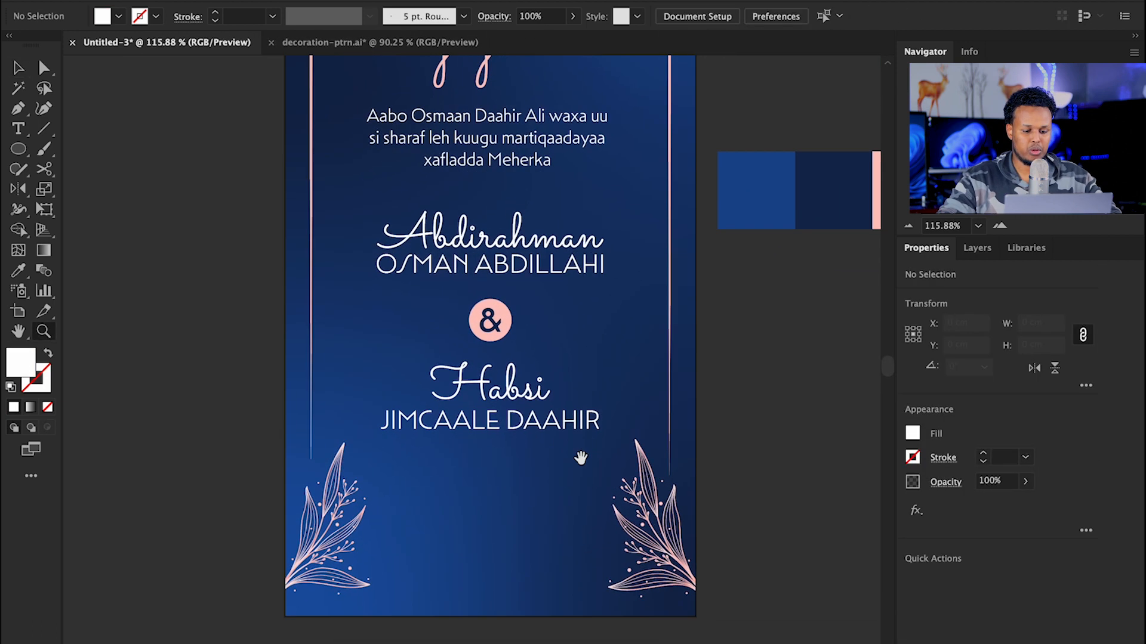
{"action": "left_click_drag", "start_coordinate": [485, 422], "coordinate": [575, 400]}
{"action": "key", "text": "v"}
{"action": "left_click", "coordinate": [500, 299]}
{"action": "left_click_drag", "start_coordinate": [500, 300], "coordinate": [500, 407]}
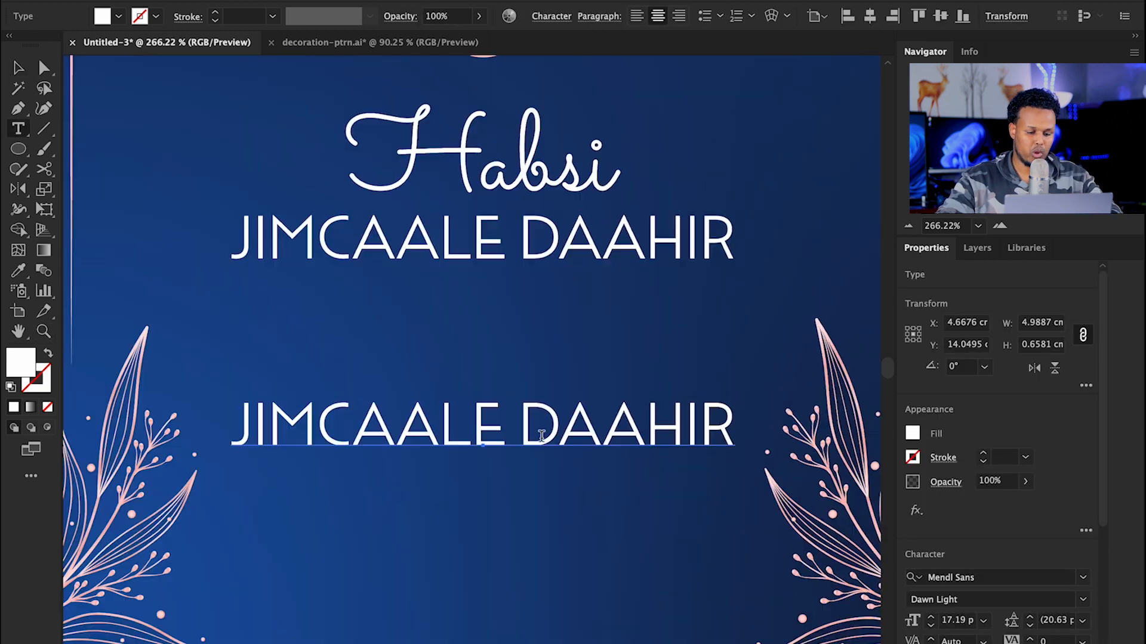
Step: Retype the copied surname line as GOOBTA in pink with the Dawn Medium weight
{"action": "left_click", "coordinate": [508, 427]}
{"action": "triple_click", "coordinate": [507, 427]}
{"action": "type", "text": "GOOBTA"}
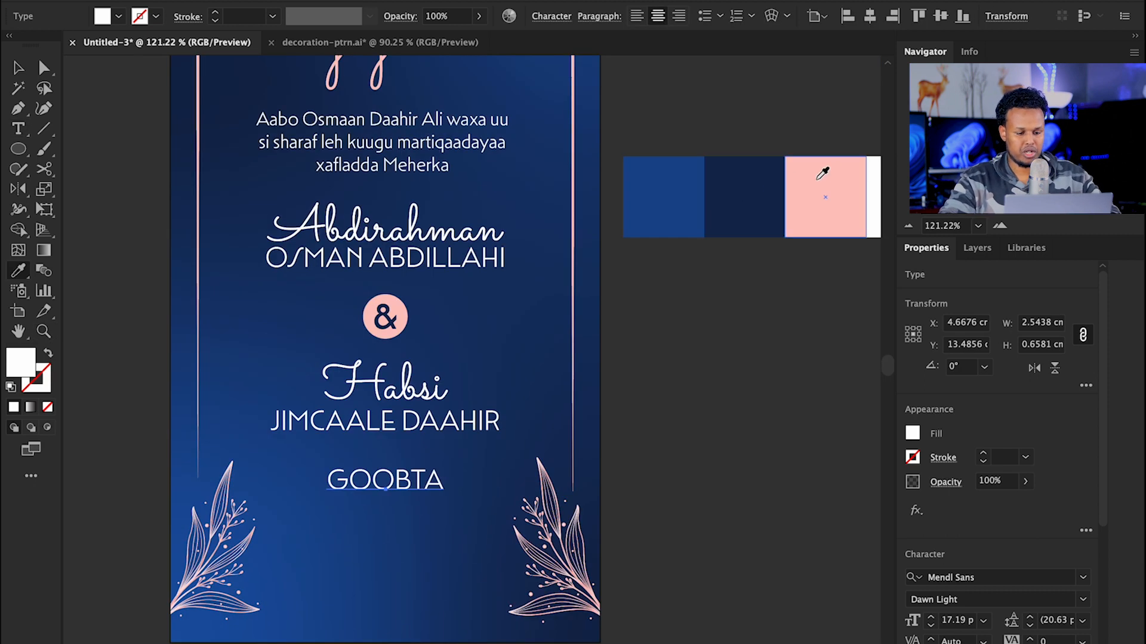
{"action": "left_click", "coordinate": [822, 173]}
{"action": "scroll", "coordinate": [524, 498], "scroll_direction": "up", "scroll_amount": 5}
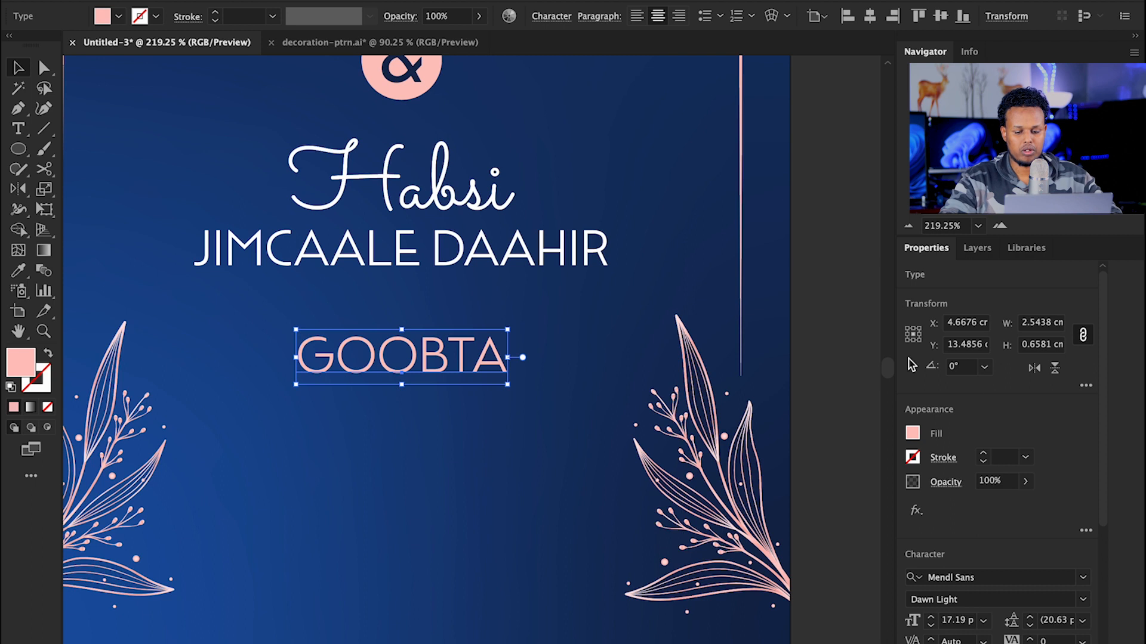
{"action": "left_click", "coordinate": [1082, 604]}
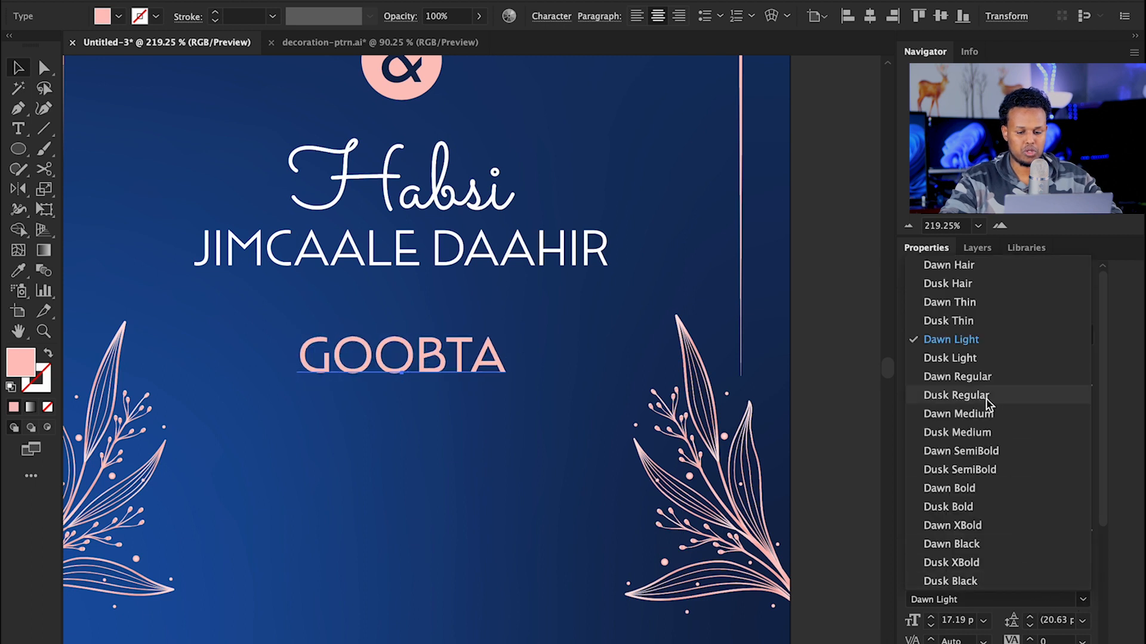
{"action": "left_click", "coordinate": [985, 413]}
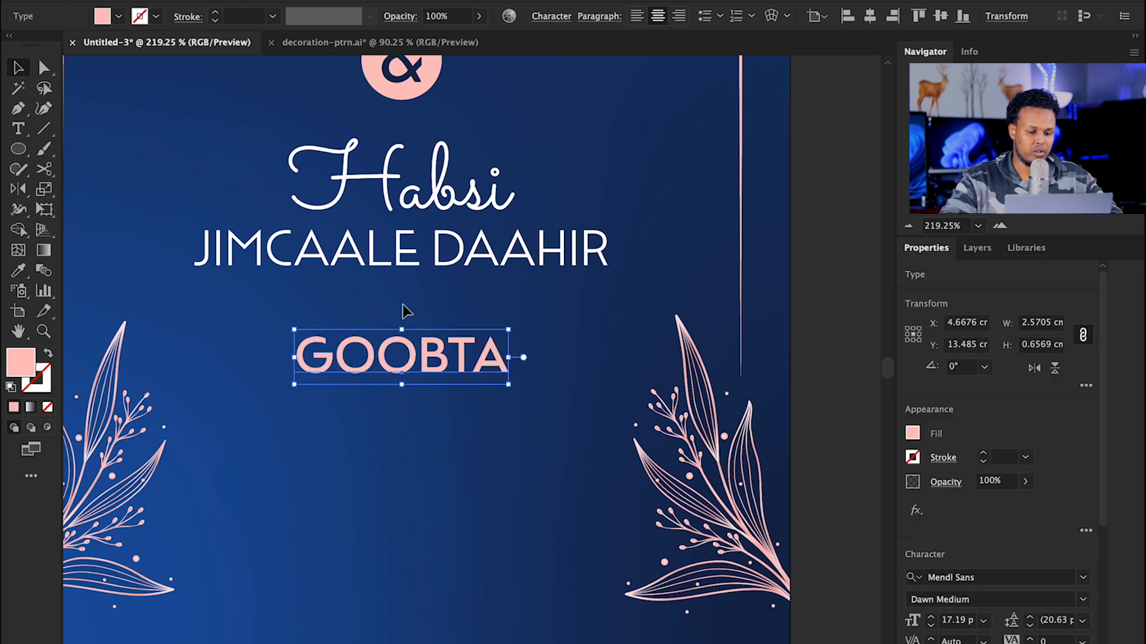
{"action": "left_click", "coordinate": [411, 273]}
{"action": "left_click_drag", "start_coordinate": [401, 255], "coordinate": [399, 456]}
{"action": "key", "text": "super+z"}
{"action": "left_click", "coordinate": [221, 263]}
{"action": "left_click_drag", "start_coordinate": [226, 263], "coordinate": [226, 425]}
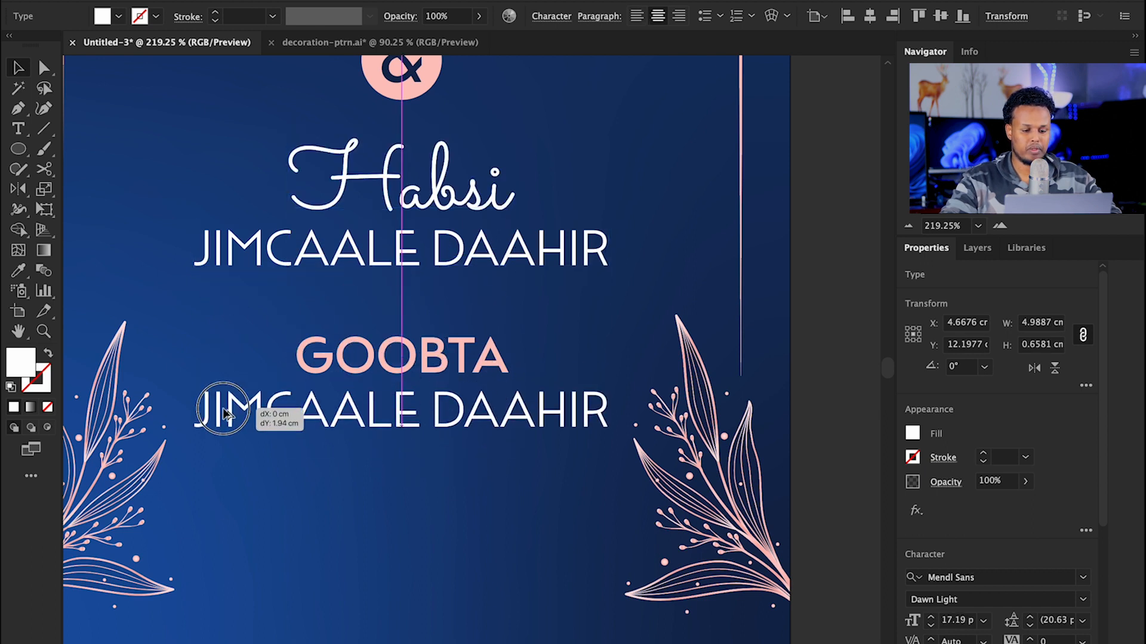
{"action": "left_click_drag", "start_coordinate": [610, 412], "coordinate": [524, 412]}
{"action": "double_click", "coordinate": [405, 423]}
{"action": "key", "text": "super+a"}
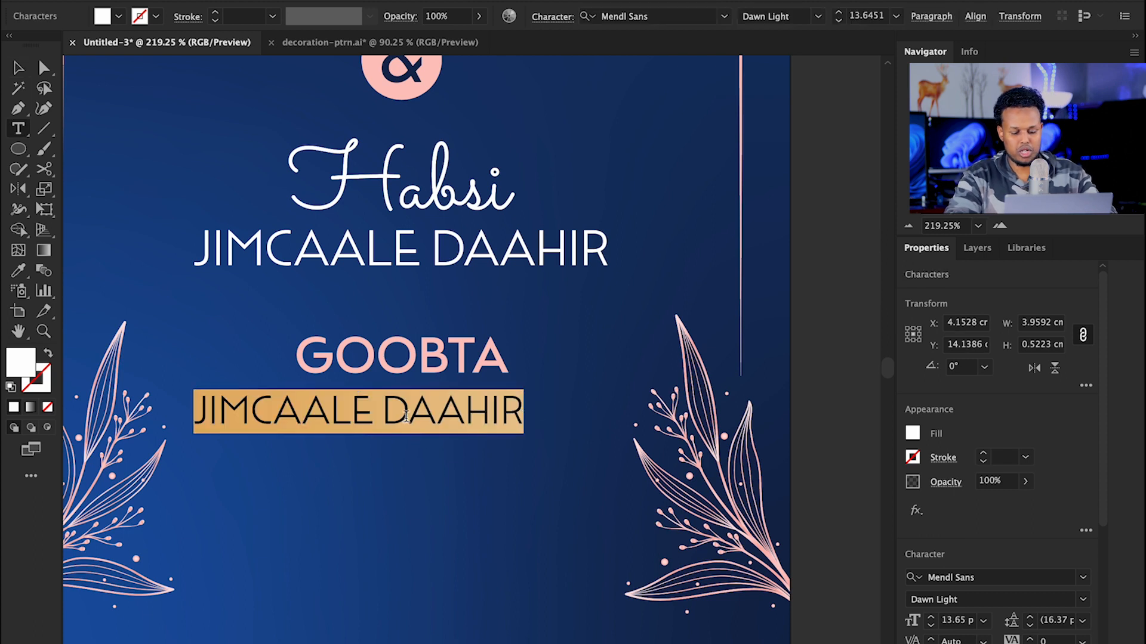
{"action": "type", "text": "HARGEISA HOTEL"}
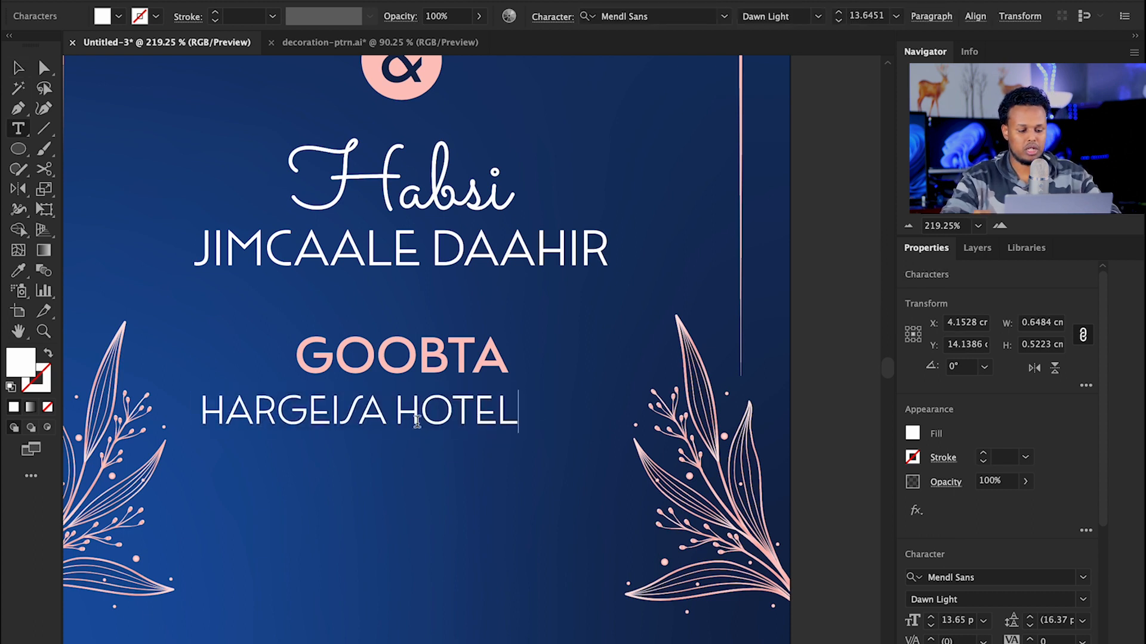
{"action": "key", "text": "Escape"}
Step: Turn off All Caps on Hargeisa Hotel, set Dawn Regular at about 16.7 pt, and centre it
{"action": "scroll", "coordinate": [422, 434], "scroll_direction": "up", "scroll_amount": 1}
{"action": "left_click_drag", "start_coordinate": [422, 435], "coordinate": [471, 434]}
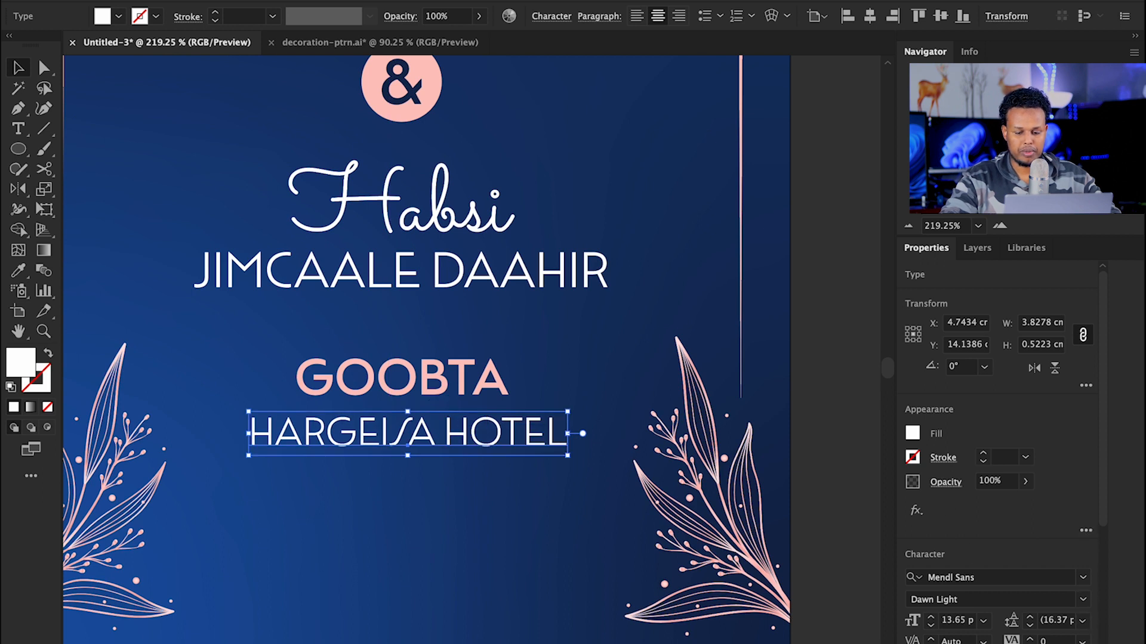
{"action": "key", "text": "super+t"}
{"action": "left_click", "coordinate": [904, 554]}
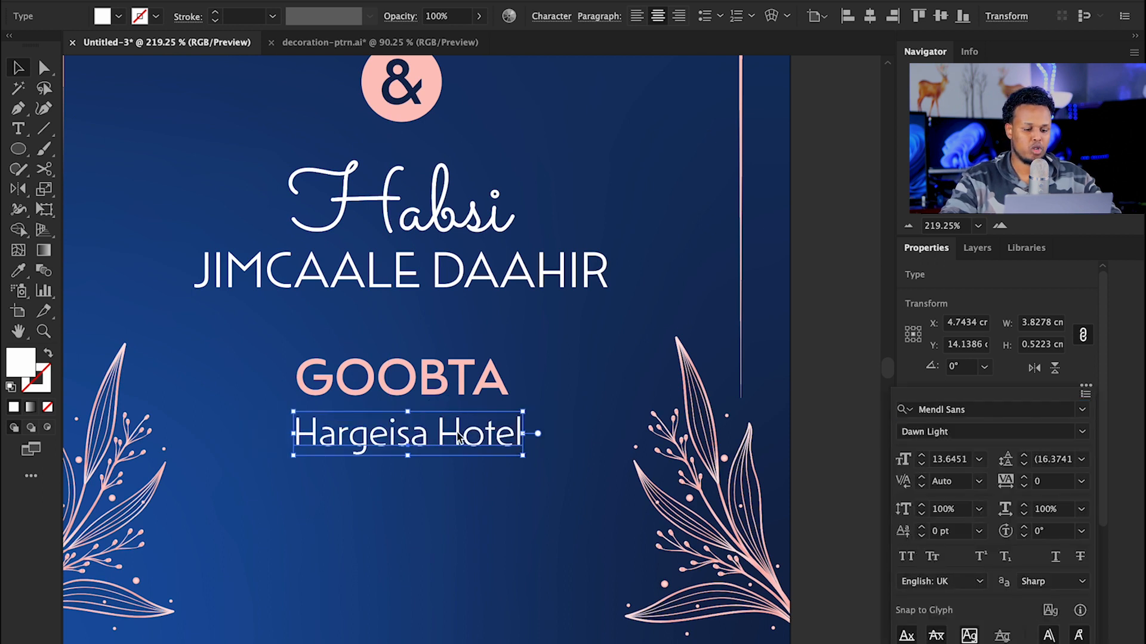
{"action": "left_click", "coordinate": [560, 428]}
{"action": "left_click", "coordinate": [1082, 599]}
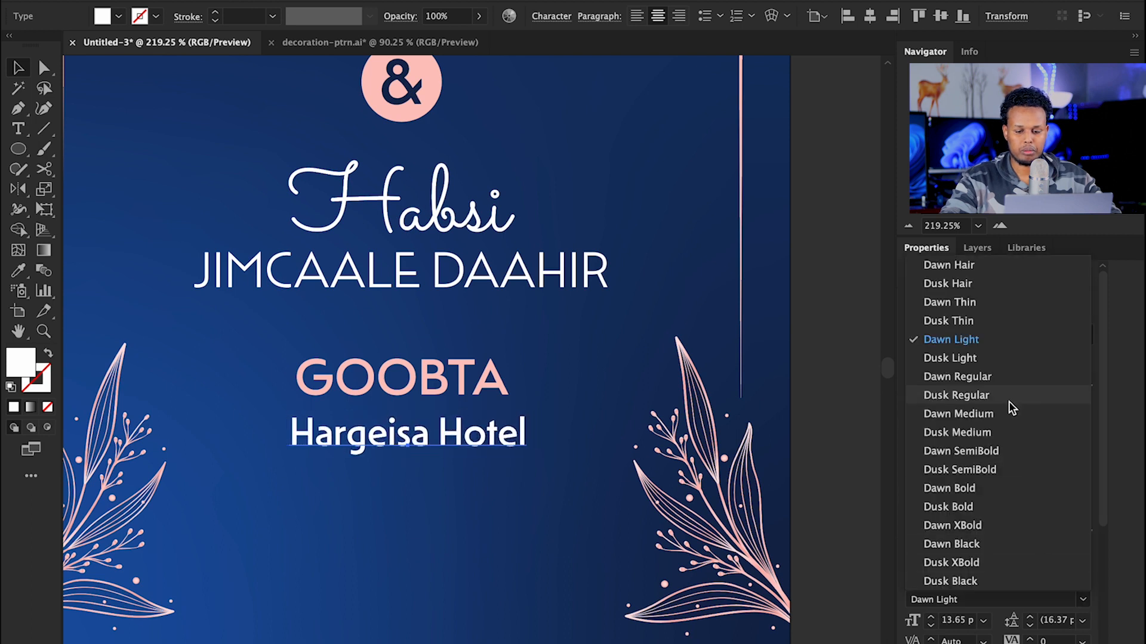
{"action": "left_click", "coordinate": [985, 376]}
{"action": "left_click_drag", "start_coordinate": [526, 435], "coordinate": [551, 427]}
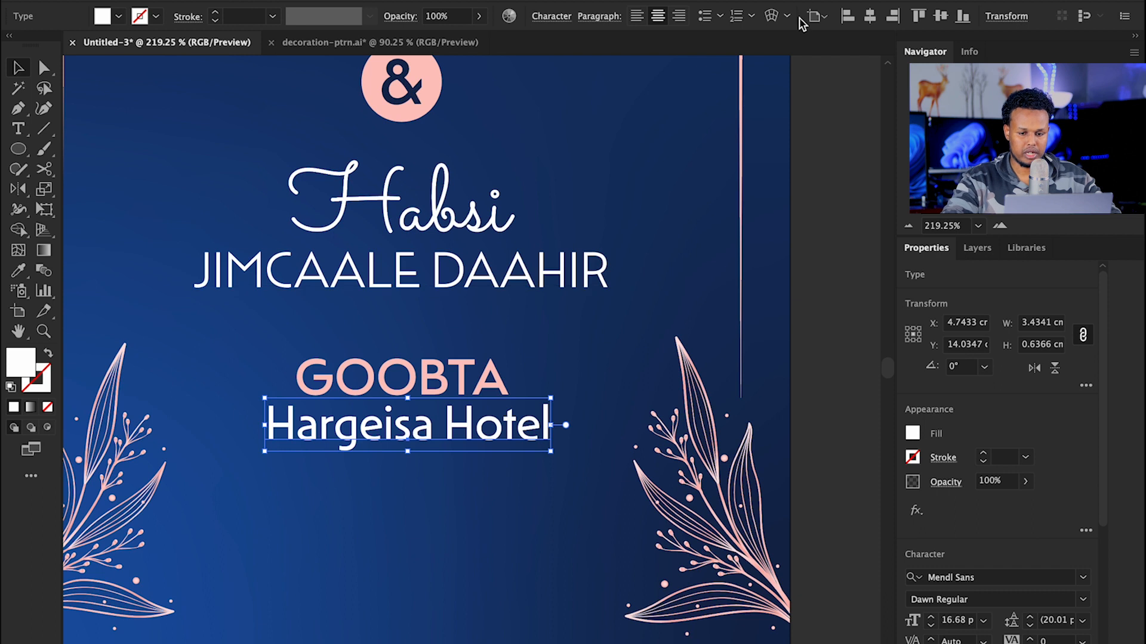
{"action": "left_click", "coordinate": [869, 17]}
{"action": "left_click", "coordinate": [410, 525]}
Step: Nudge GOOBTA closer to Hargeisa Hotel and copy the pair downward
{"action": "left_click_drag", "start_coordinate": [409, 525], "coordinate": [421, 344]}
{"action": "left_click_drag", "start_coordinate": [450, 263], "coordinate": [454, 287]}
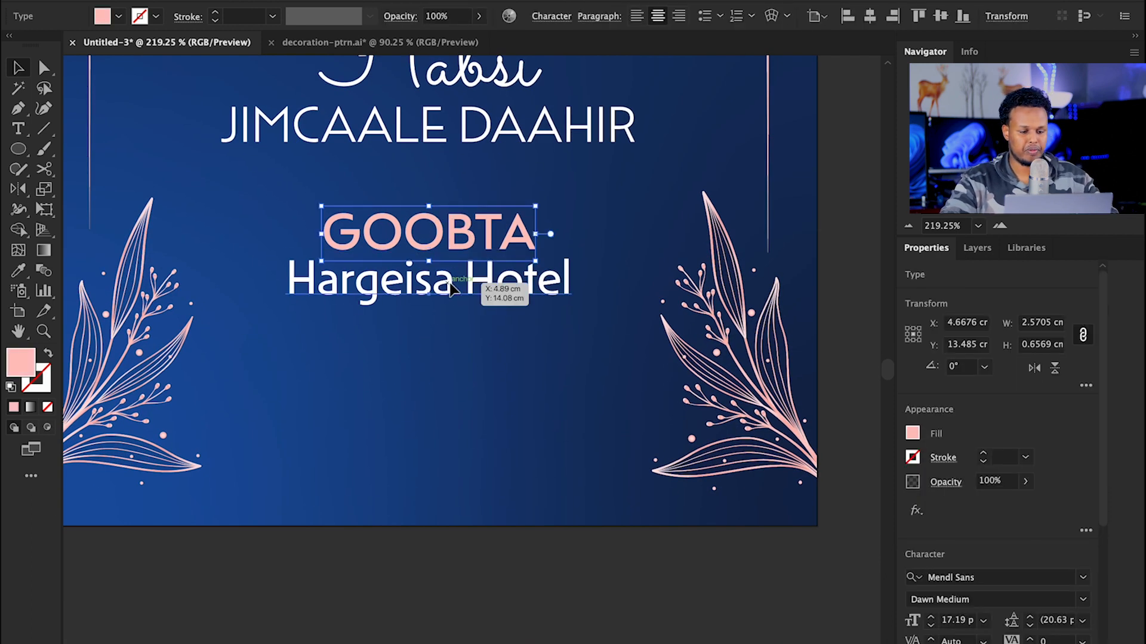
{"action": "left_click", "coordinate": [451, 288]}
{"action": "left_click_drag", "start_coordinate": [291, 199], "coordinate": [475, 302]}
{"action": "left_click_drag", "start_coordinate": [455, 256], "coordinate": [453, 371]}
Step: Retype the copied pair as GOORTA with the date 28 January 2024
{"action": "left_click", "coordinate": [274, 334]}
{"action": "double_click", "coordinate": [386, 356]}
{"action": "type", "text": "GOORTA"}
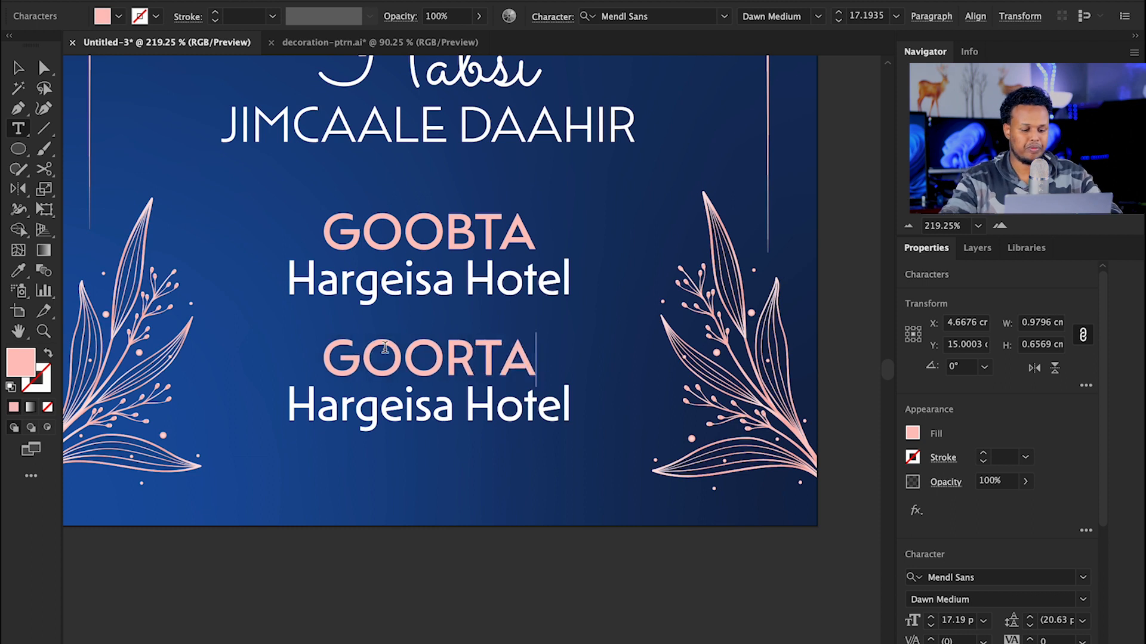
{"action": "triple_click", "coordinate": [329, 411]}
{"action": "type", "text": "28 Janua"}
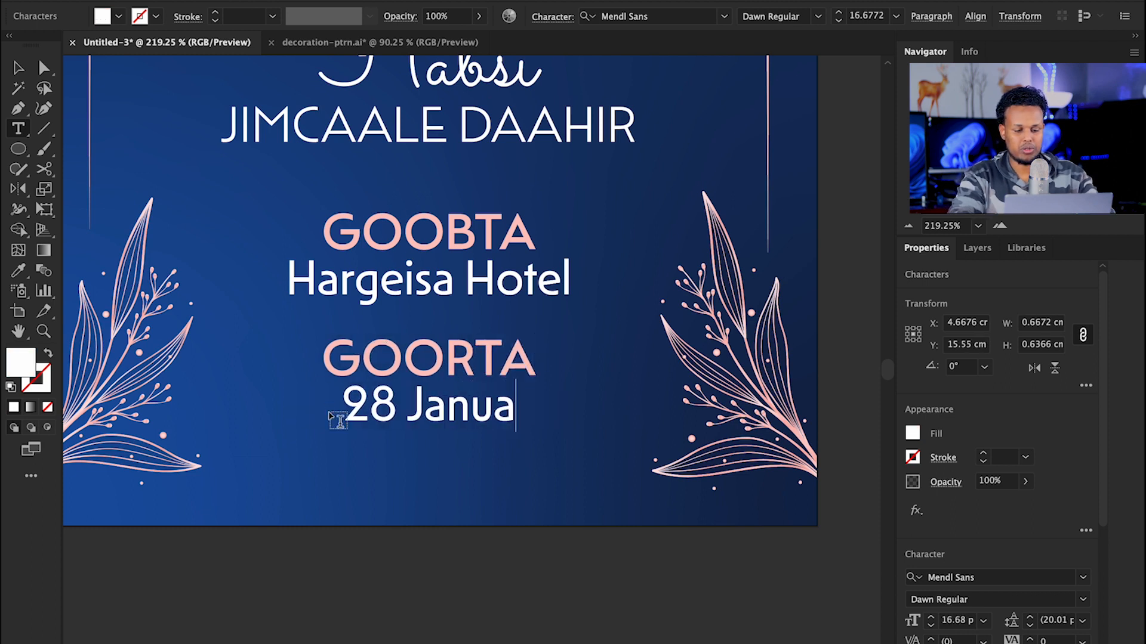
{"action": "type", "text": "ry 203"}
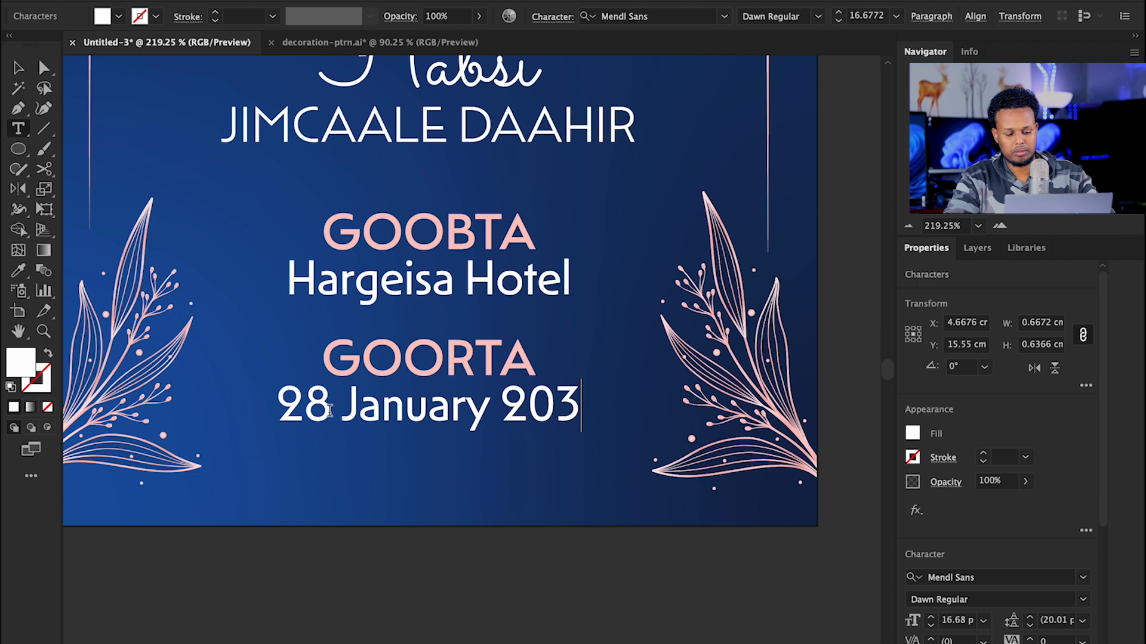
{"action": "key", "text": "BackSpace"}
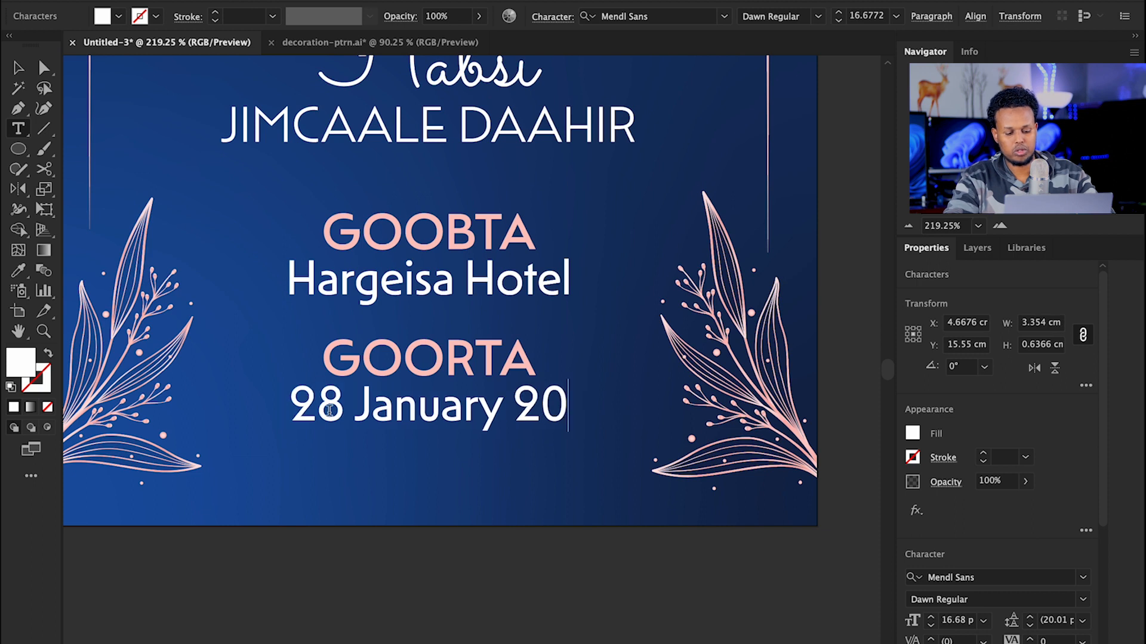
{"action": "type", "text": "24"}
{"action": "key", "text": "Escape"}
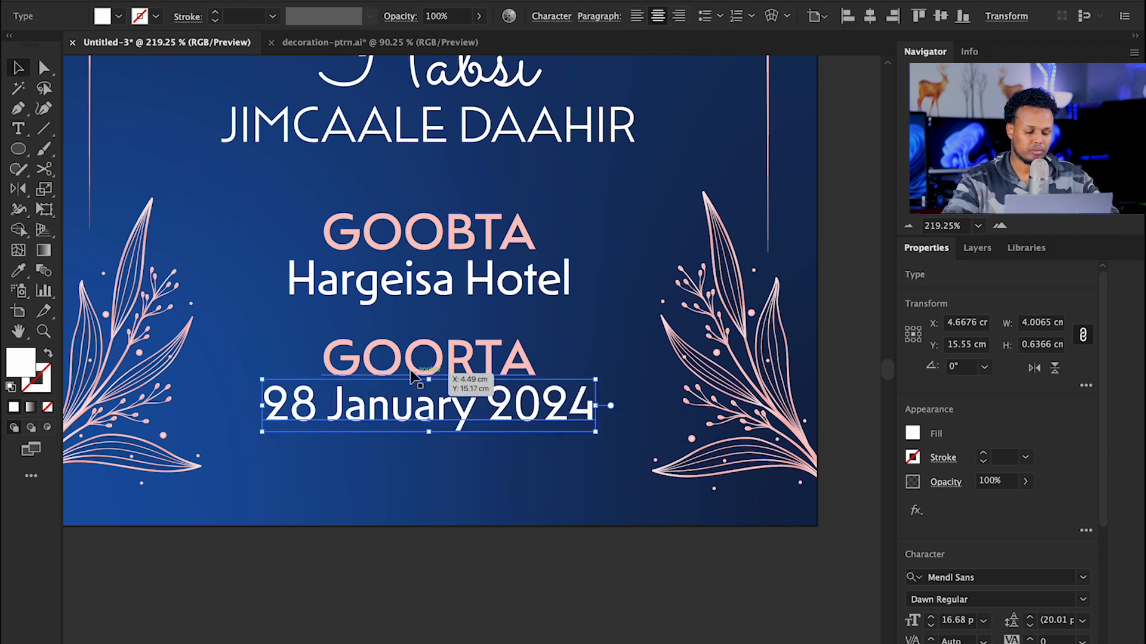
Step: Zoom out to review the card, then zoom in on the Happy Engagement title
{"action": "left_click_drag", "start_coordinate": [552, 297], "coordinate": [460, 286]}
{"action": "left_click_drag", "start_coordinate": [451, 236], "coordinate": [365, 486]}
{"action": "left_click", "coordinate": [311, 348]}
{"action": "left_click_drag", "start_coordinate": [436, 382], "coordinate": [429, 342]}
{"action": "left_click_drag", "start_coordinate": [492, 365], "coordinate": [481, 501]}
{"action": "left_click_drag", "start_coordinate": [429, 186], "coordinate": [515, 267]}
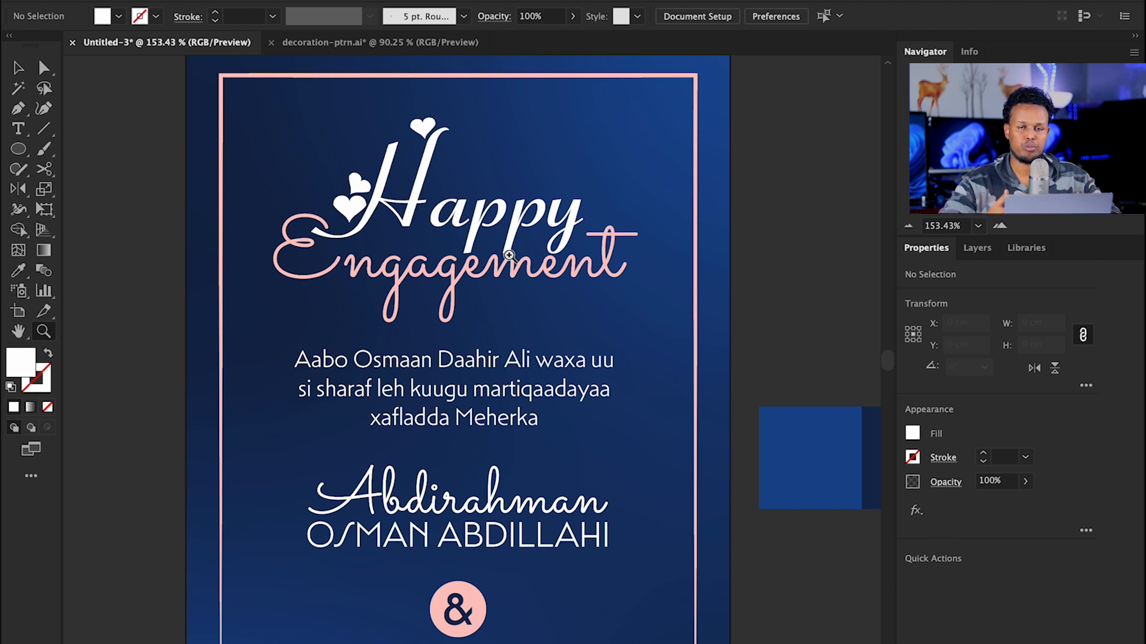
Step: Move the Happy Engagement title slightly up
{"action": "scroll", "coordinate": [555, 173], "scroll_direction": "up", "scroll_amount": 1}
{"action": "key", "text": "v"}
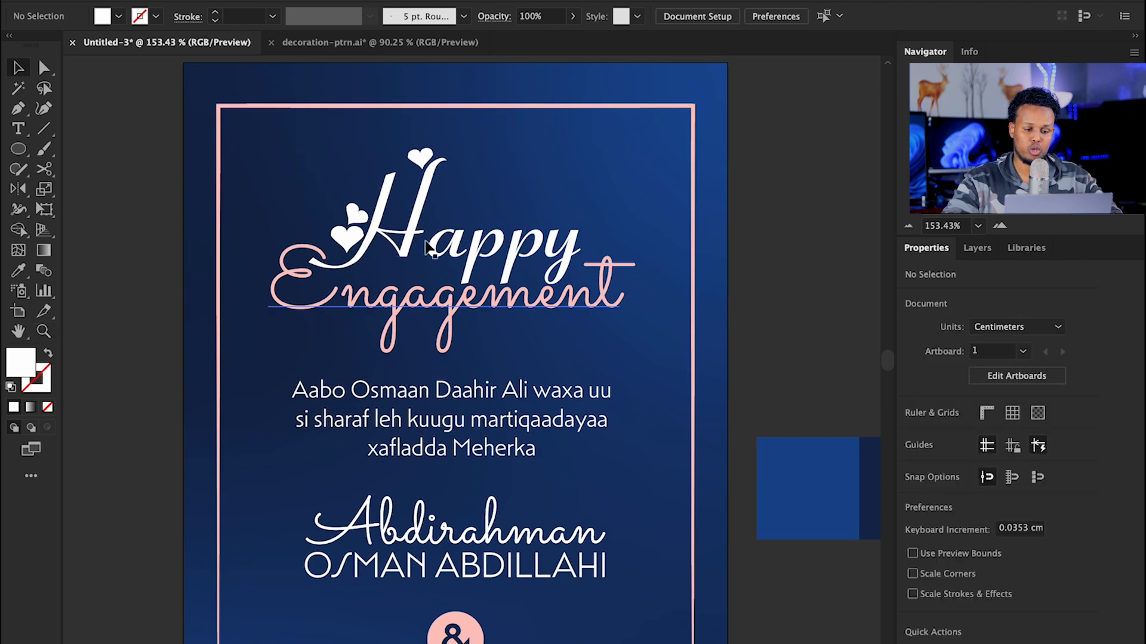
{"action": "left_click", "coordinate": [513, 272]}
{"action": "left_click_drag", "start_coordinate": [513, 271], "coordinate": [517, 252]}
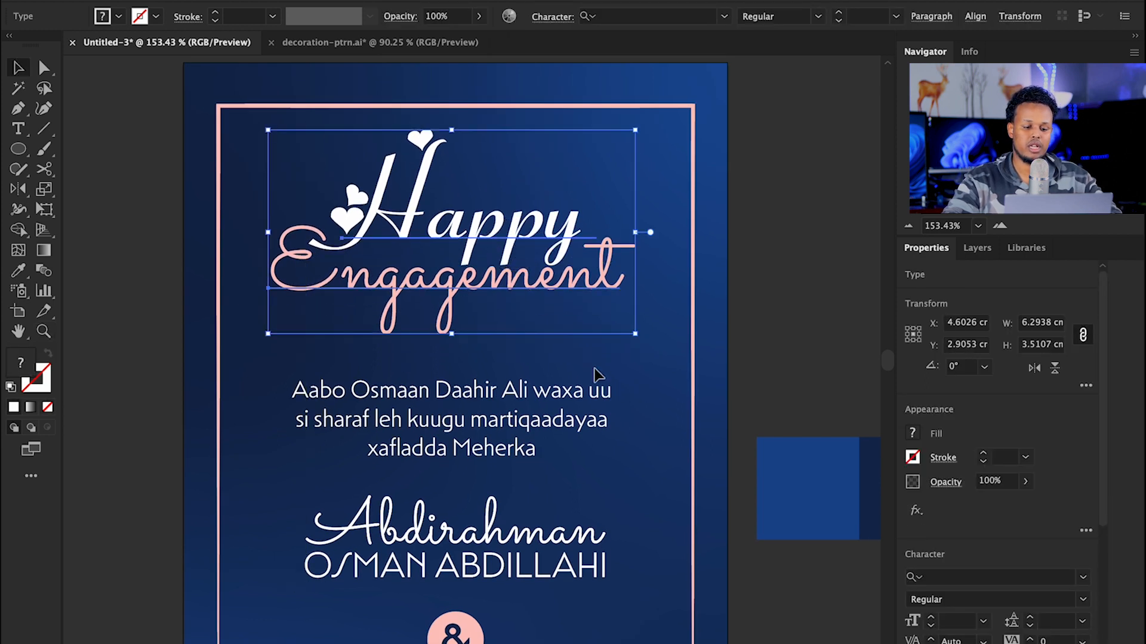
{"action": "left_click", "coordinate": [613, 400]}
Step: Shrink the names and ampersand block slightly and move it up
{"action": "scroll", "coordinate": [550, 306], "scroll_direction": "down", "scroll_amount": 5}
{"action": "left_click_drag", "start_coordinate": [550, 306], "coordinate": [549, 285]}
{"action": "scroll", "coordinate": [478, 268], "scroll_direction": "down", "scroll_amount": 7}
{"action": "left_click_drag", "start_coordinate": [333, 213], "coordinate": [588, 514]}
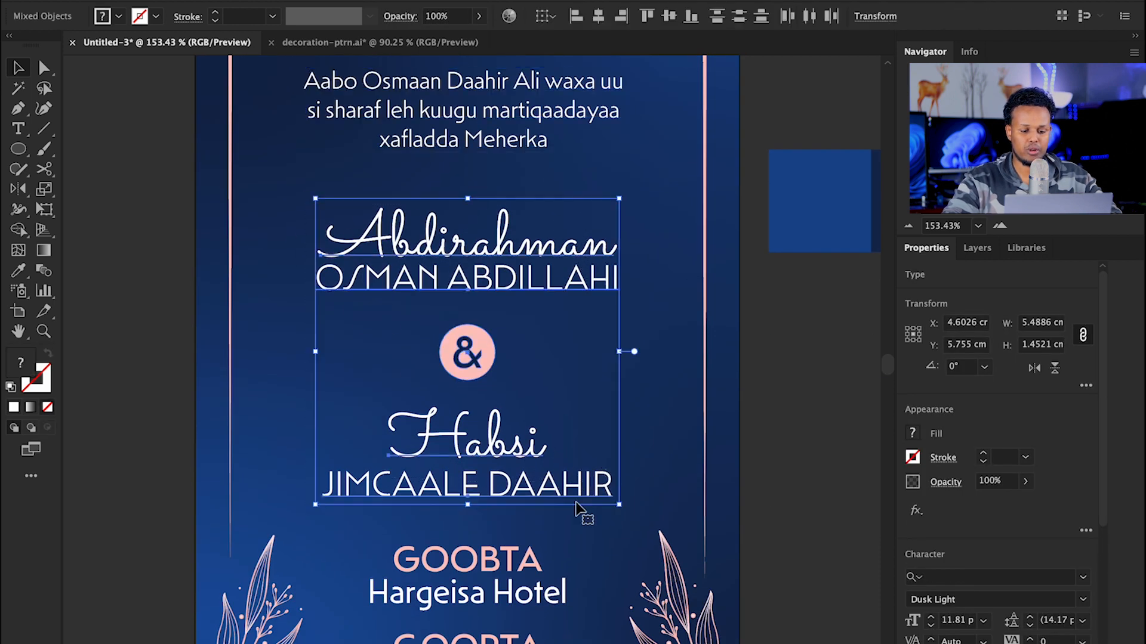
{"action": "left_click_drag", "start_coordinate": [473, 500], "coordinate": [470, 493]}
{"action": "left_click_drag", "start_coordinate": [508, 276], "coordinate": [505, 243]}
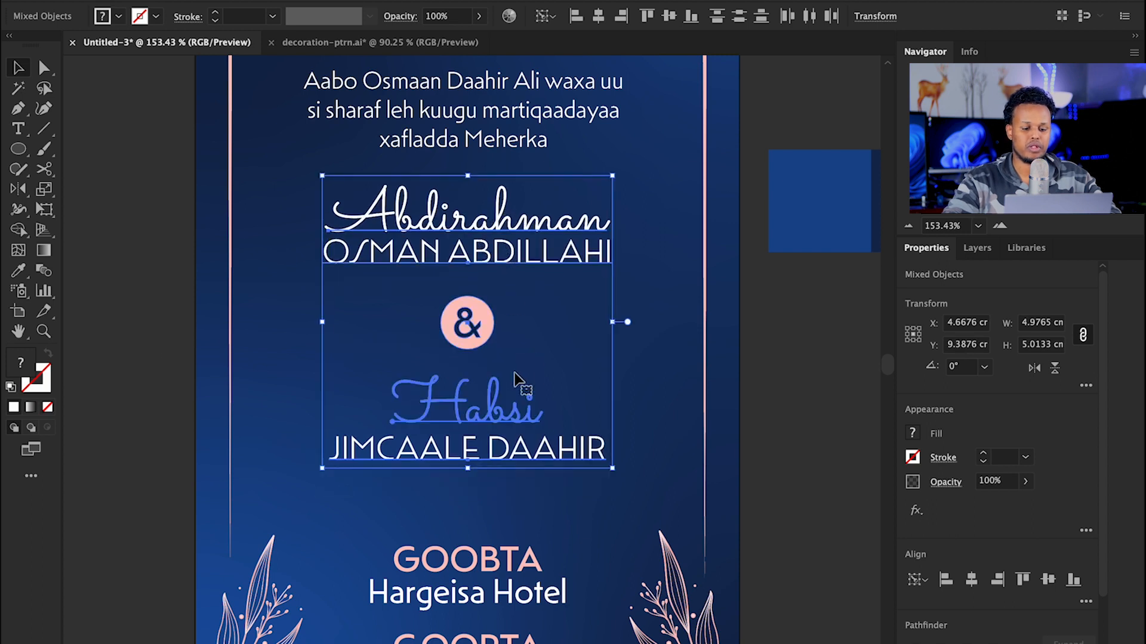
{"action": "scroll", "coordinate": [511, 256], "scroll_direction": "down", "scroll_amount": 10}
{"action": "left_click", "coordinate": [406, 272]}
{"action": "key", "text": "z"}
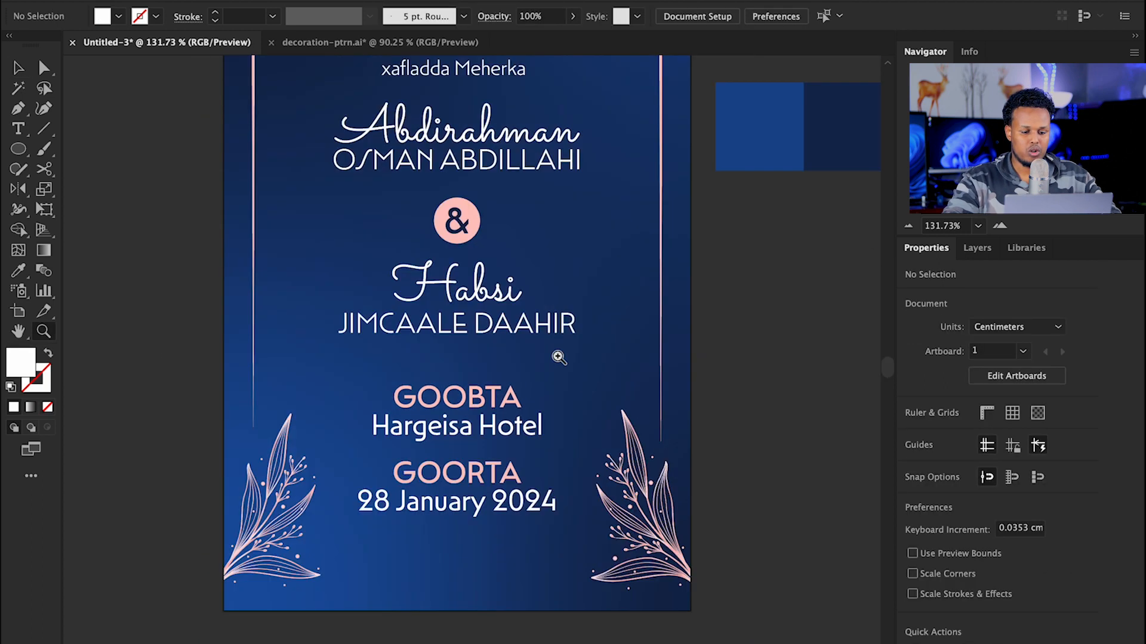
{"action": "left_click_drag", "start_coordinate": [492, 326], "coordinate": [627, 382]}
{"action": "left_click_drag", "start_coordinate": [440, 315], "coordinate": [510, 267]}
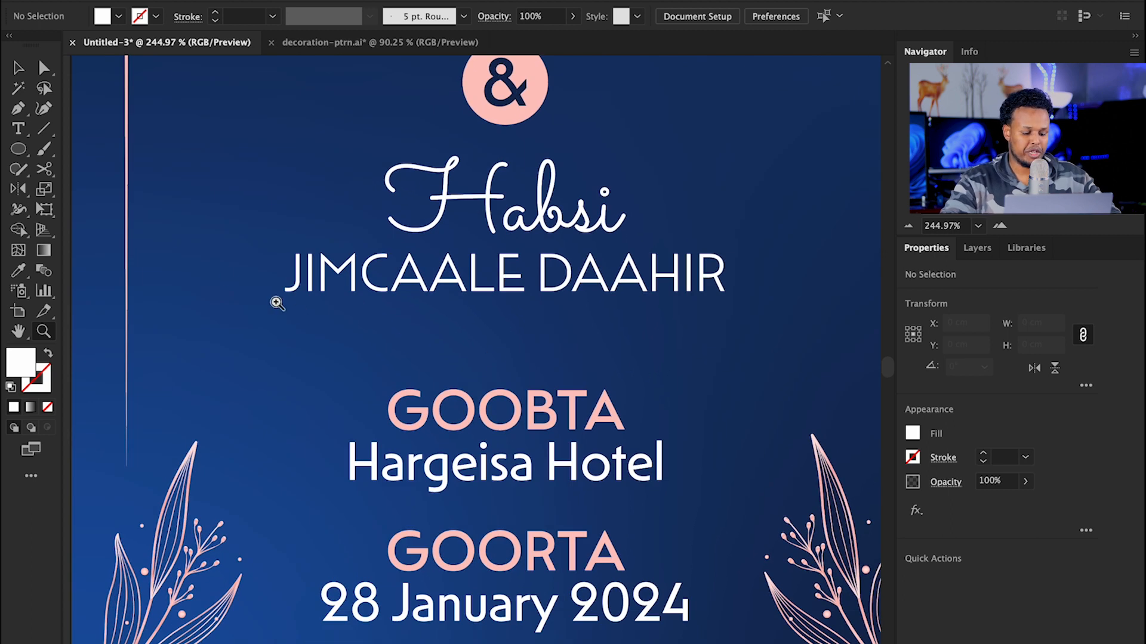
{"action": "left_click_drag", "start_coordinate": [504, 338], "coordinate": [388, 298]}
{"action": "left_click_drag", "start_coordinate": [500, 293], "coordinate": [458, 305]}
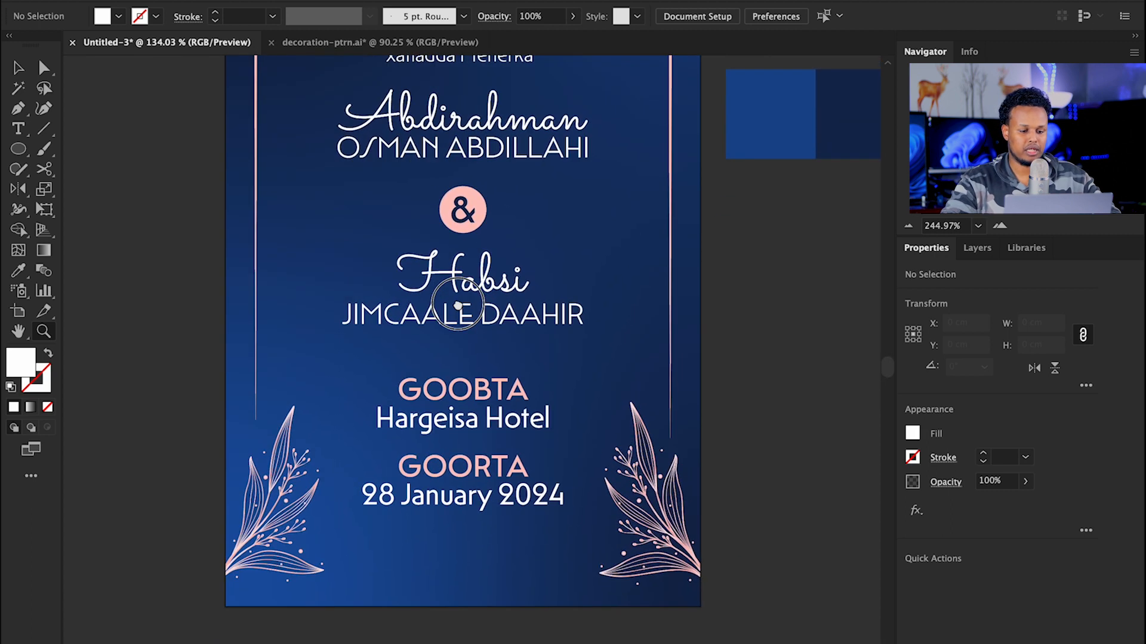
{"action": "left_click_drag", "start_coordinate": [456, 352], "coordinate": [568, 354]}
{"action": "left_click", "coordinate": [43, 128]}
{"action": "mouse_move", "coordinate": [404, 366]}
{"action": "left_mouse_down"}
{"action": "mouse_move", "coordinate": [557, 376]}
{"action": "mouse_move", "coordinate": [525, 367]}
{"action": "left_mouse_up"}
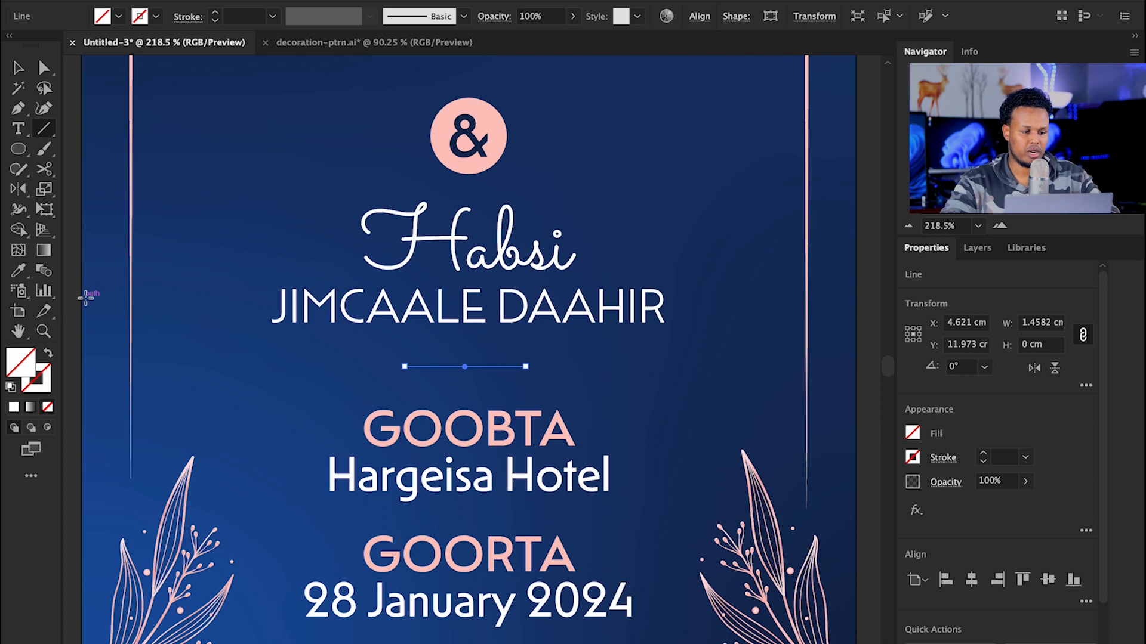
Step: Give the divider line a white stroke and a tapered elliptical width profile
{"action": "left_click", "coordinate": [155, 16]}
{"action": "left_click", "coordinate": [36, 50]}
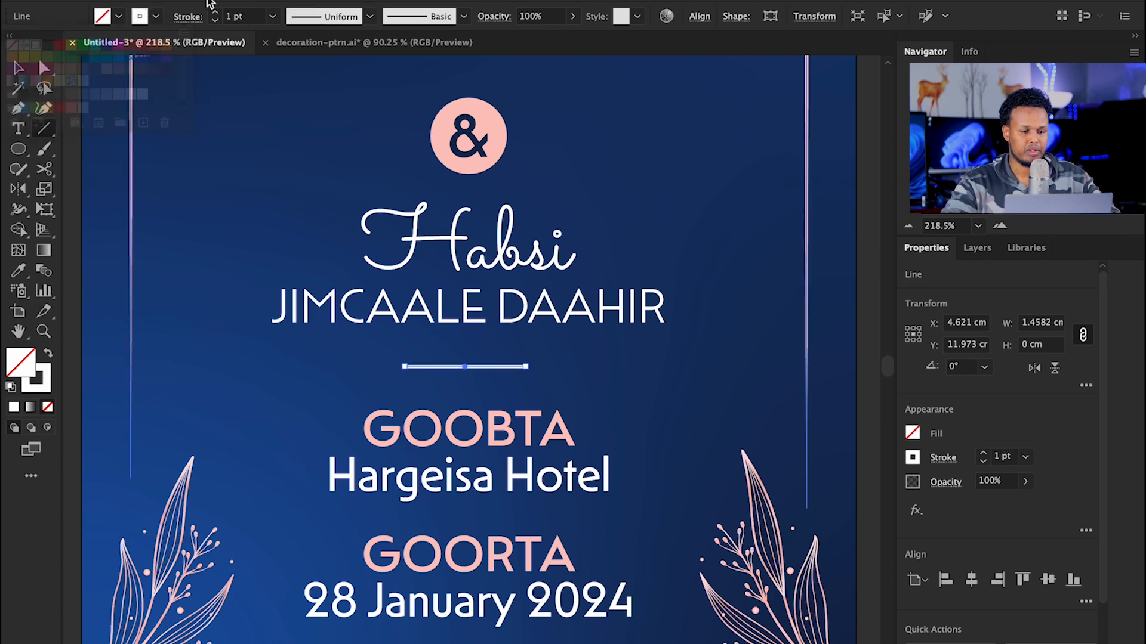
{"action": "left_click", "coordinate": [360, 19]}
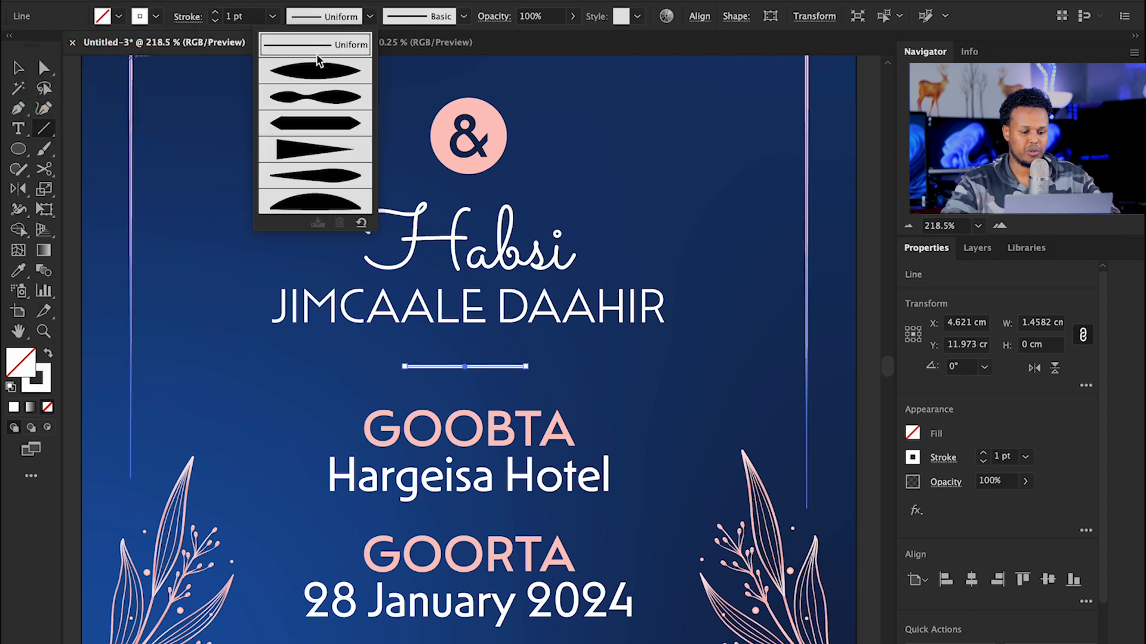
{"action": "left_click", "coordinate": [349, 13]}
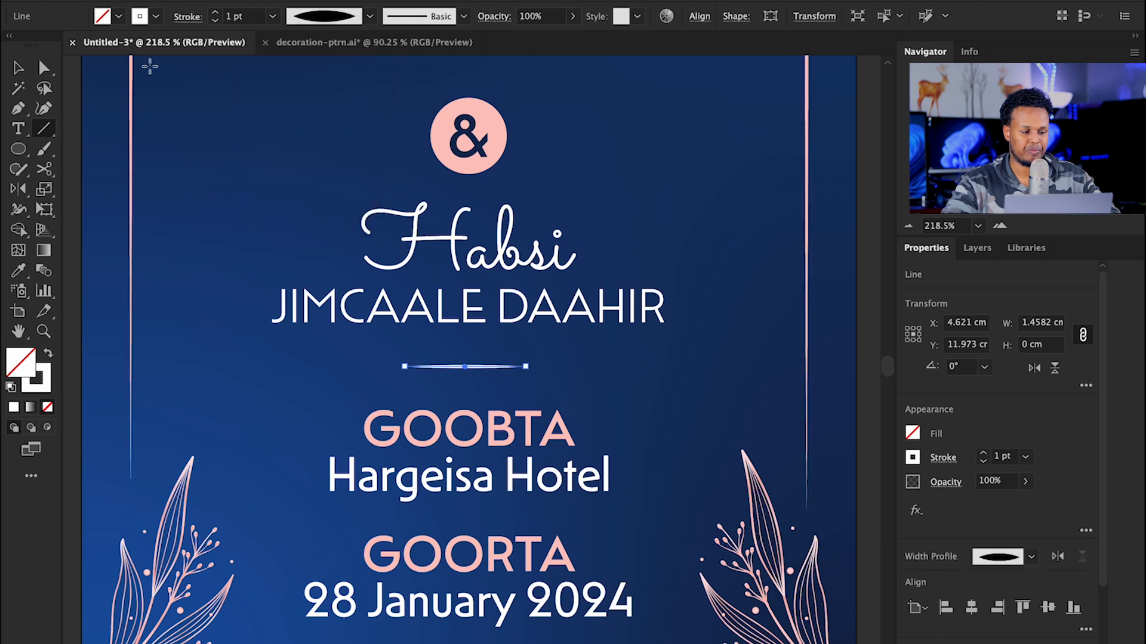
{"action": "left_click", "coordinate": [21, 67]}
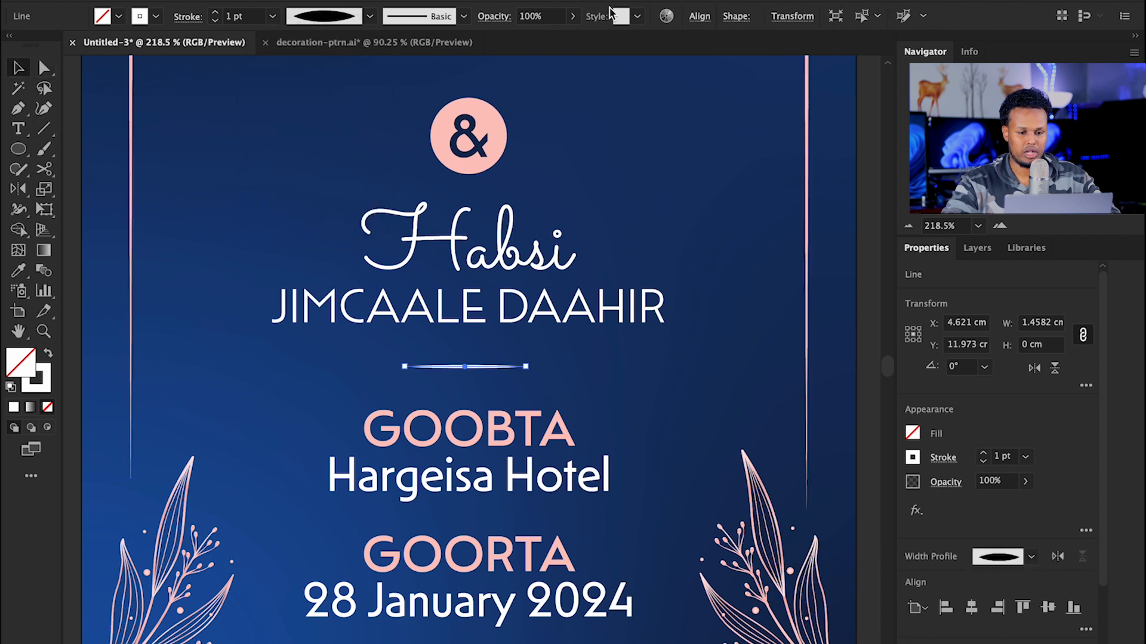
{"action": "left_click", "coordinate": [699, 18]}
{"action": "left_click", "coordinate": [314, 351]}
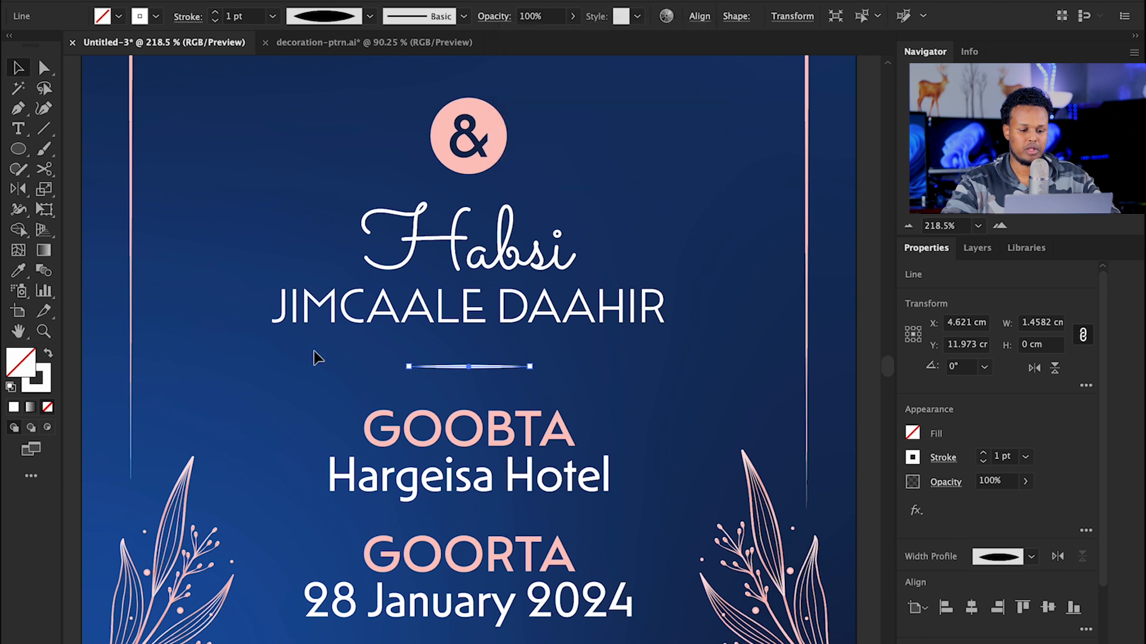
{"action": "left_click", "coordinate": [344, 352]}
Step: Reset the divider line to a uniform width profile
{"action": "key", "text": "z"}
{"action": "left_click_drag", "start_coordinate": [613, 321], "coordinate": [626, 292]}
{"action": "key", "text": "v"}
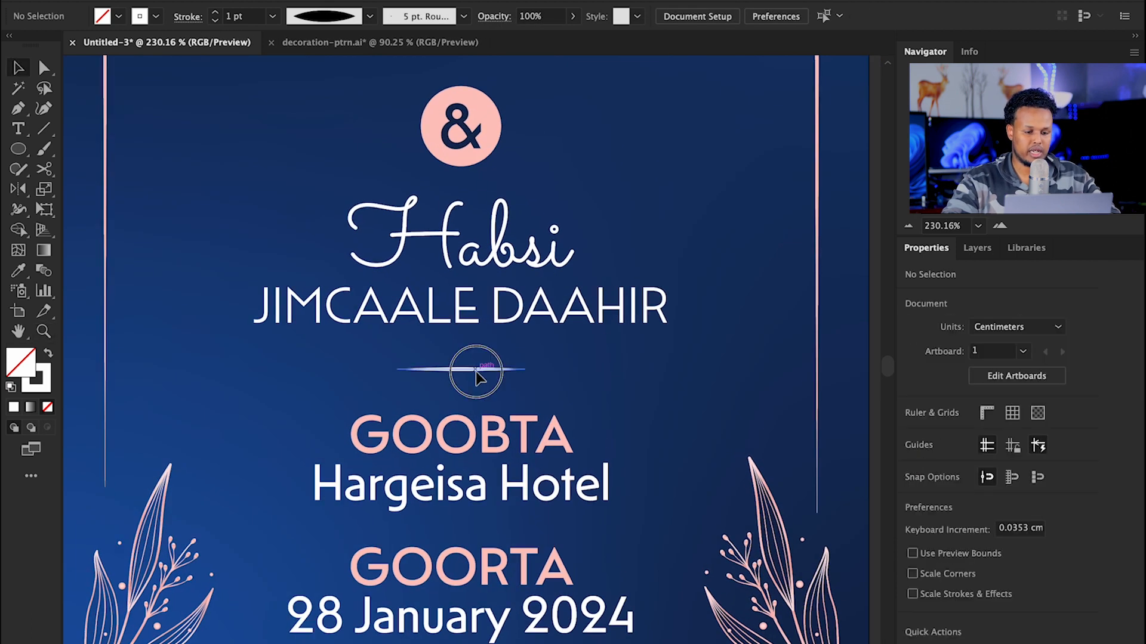
{"action": "left_click", "coordinate": [479, 370]}
{"action": "left_click", "coordinate": [372, 17]}
{"action": "left_click", "coordinate": [290, 50]}
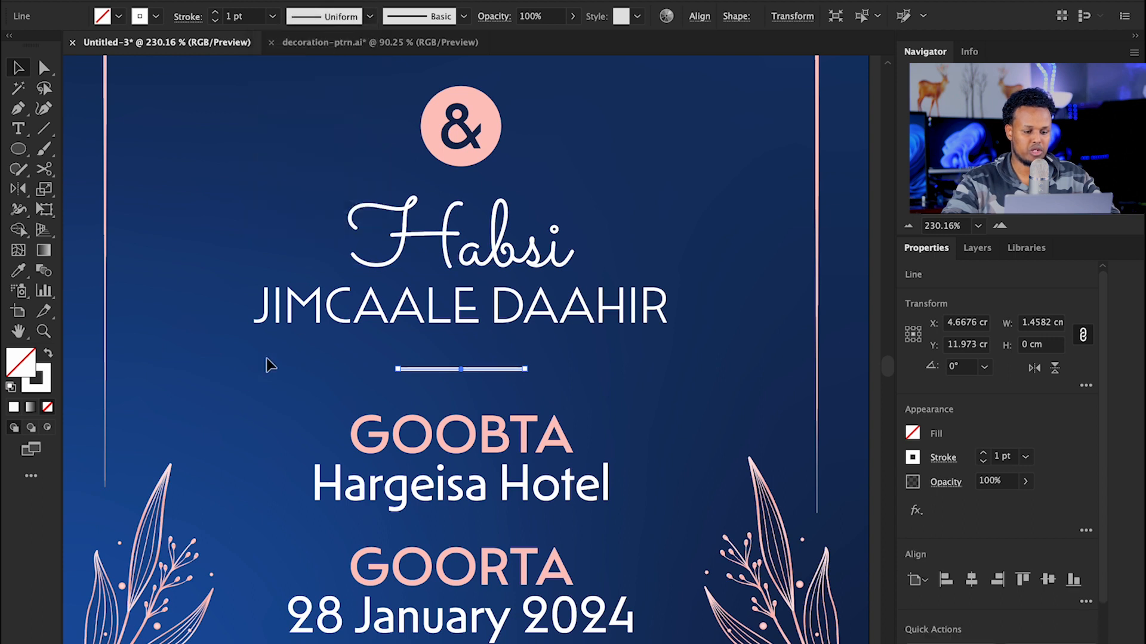
{"action": "left_click", "coordinate": [239, 377]}
Step: Apply the rough charcoal brush to the divider line
{"action": "key", "text": "z"}
{"action": "left_click_drag", "start_coordinate": [664, 296], "coordinate": [692, 273]}
{"action": "key", "text": "v"}
{"action": "left_click", "coordinate": [454, 378]}
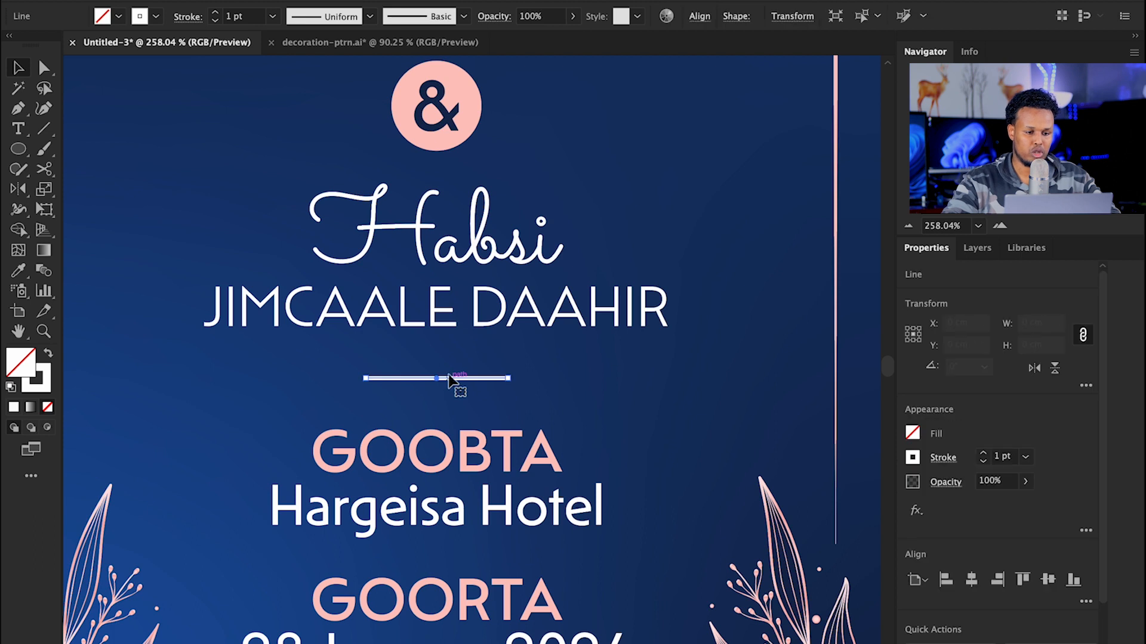
{"action": "left_click", "coordinate": [464, 16]}
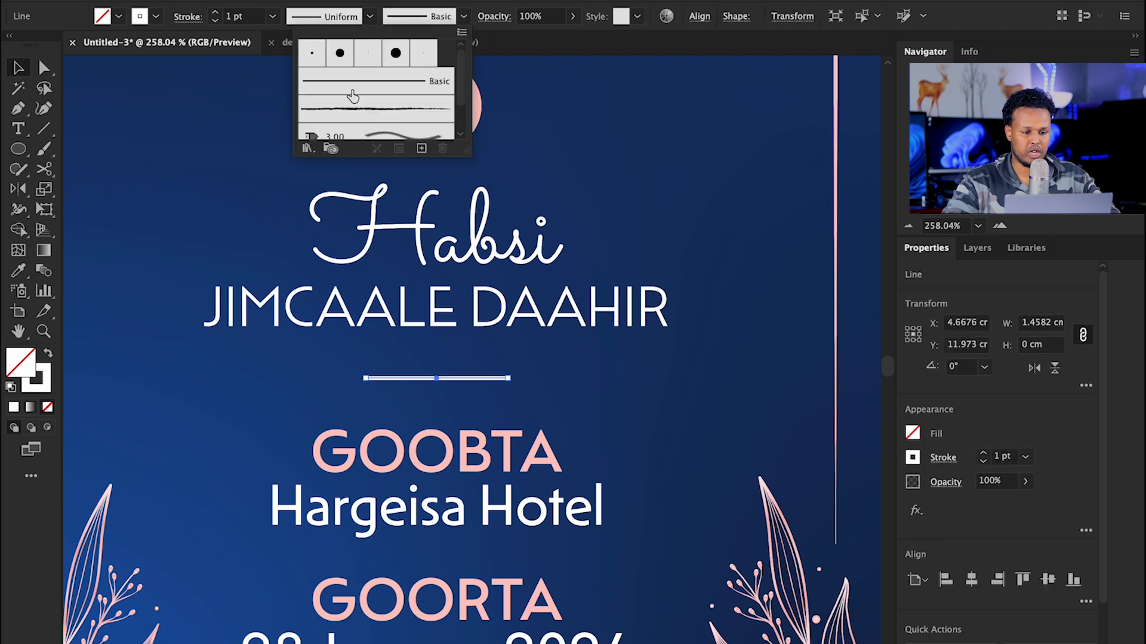
{"action": "left_click", "coordinate": [356, 109]}
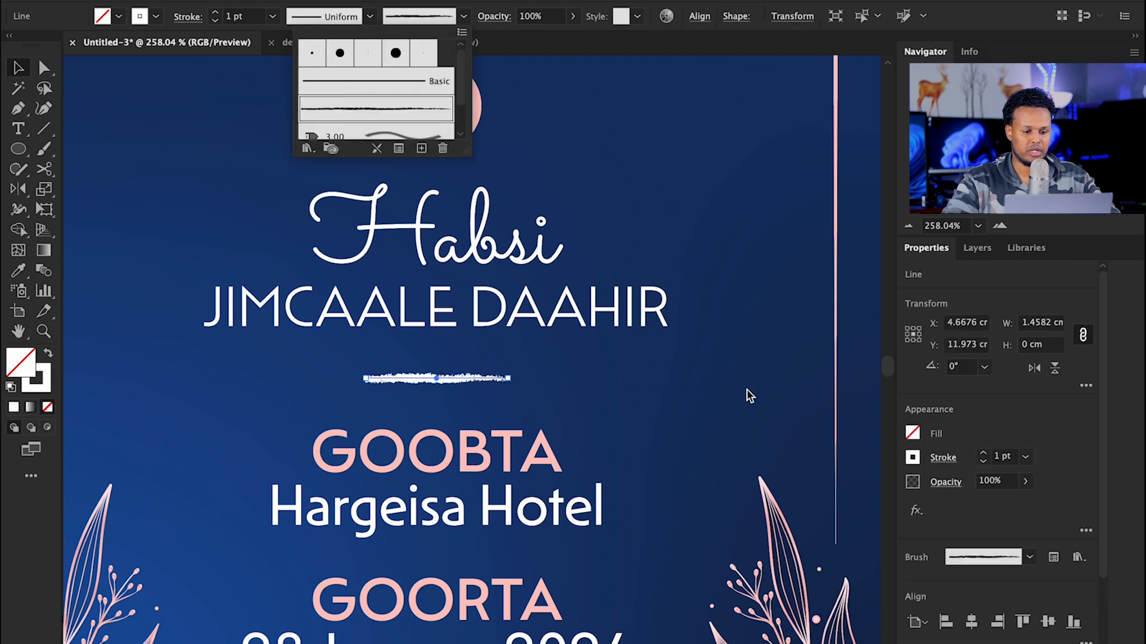
{"action": "left_click_drag", "start_coordinate": [503, 306], "coordinate": [486, 204]}
{"action": "left_click", "coordinate": [627, 389]}
{"action": "key", "text": "z"}
{"action": "left_click_drag", "start_coordinate": [671, 316], "coordinate": [509, 266]}
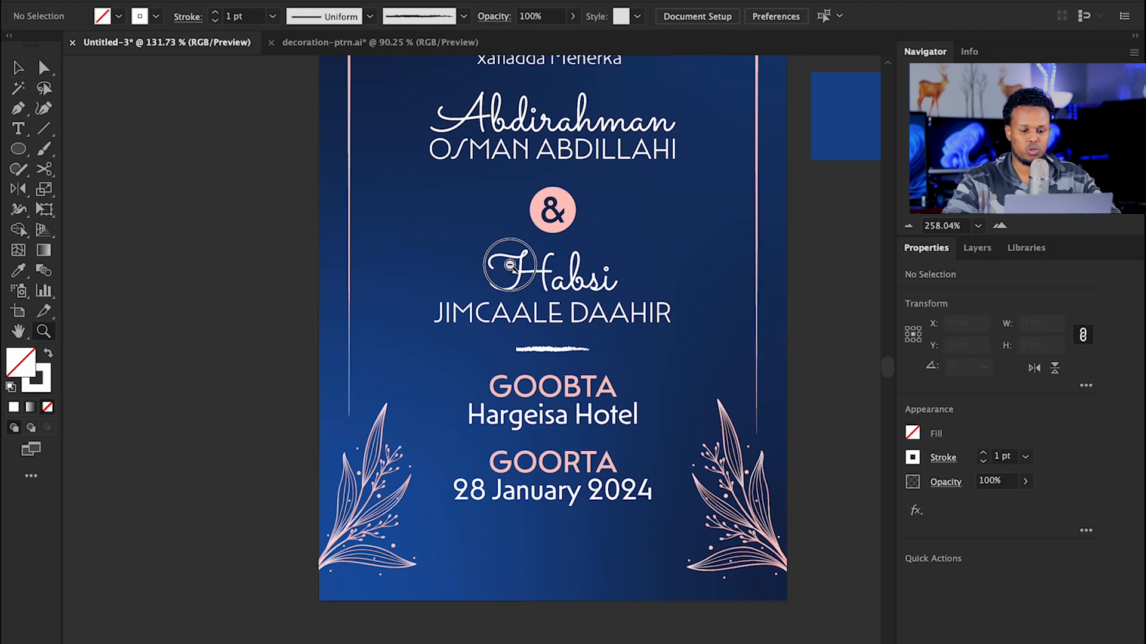
{"action": "left_click_drag", "start_coordinate": [609, 350], "coordinate": [524, 256]}
{"action": "left_click_drag", "start_coordinate": [523, 298], "coordinate": [629, 320]}
Step: Duplicate the 28 January 2024 date text below itself and scale the copy smaller
{"action": "key", "text": "v"}
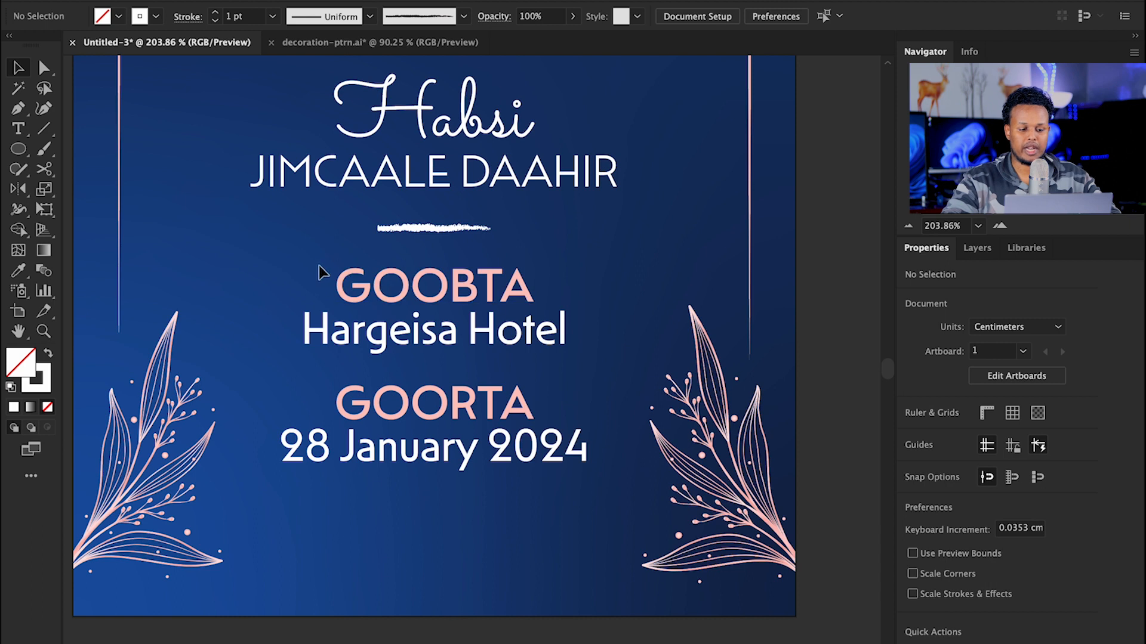
{"action": "left_click", "coordinate": [466, 462]}
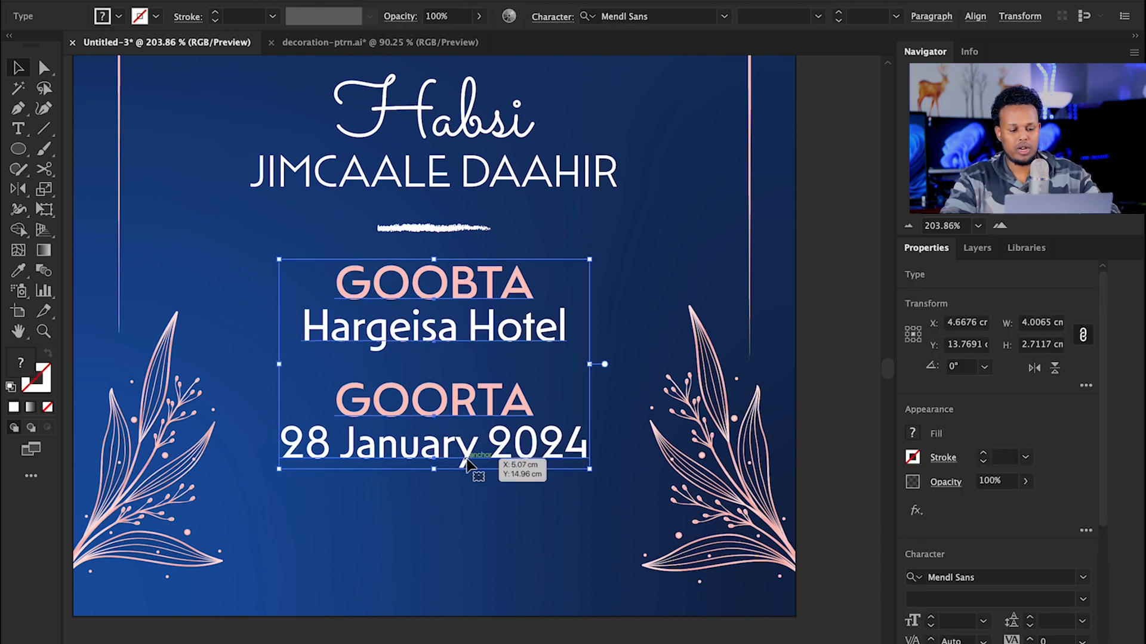
{"action": "left_click", "coordinate": [487, 468]}
{"action": "key", "text": "z"}
{"action": "left_click_drag", "start_coordinate": [487, 468], "coordinate": [524, 345]}
{"action": "key", "text": "v"}
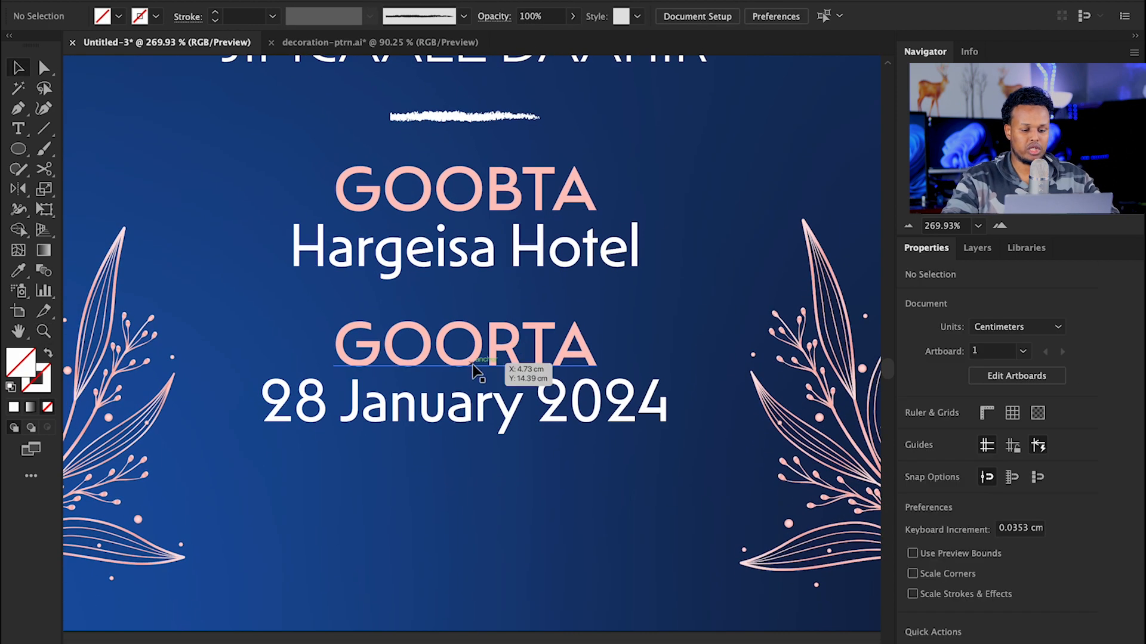
{"action": "left_click", "coordinate": [448, 417]}
{"action": "left_click_drag", "start_coordinate": [447, 417], "coordinate": [449, 482]}
{"action": "left_click_drag", "start_coordinate": [670, 468], "coordinate": [504, 477]}
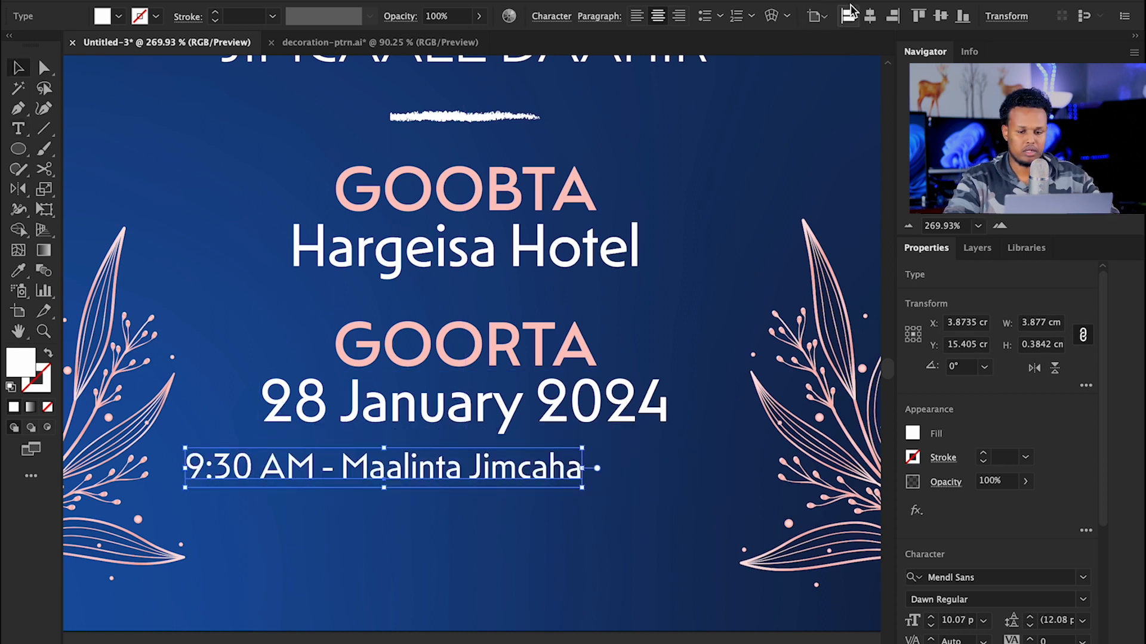
Step: Retype the copy as '9:30 AM - Maalinta Jimcaha' and position it below the date
{"action": "left_click", "coordinate": [869, 16]}
{"action": "left_click_drag", "start_coordinate": [497, 482], "coordinate": [496, 476]}
{"action": "key", "text": "z"}
{"action": "left_click_drag", "start_coordinate": [511, 389], "coordinate": [579, 395]}
{"action": "left_click_drag", "start_coordinate": [579, 395], "coordinate": [556, 331]}
{"action": "key", "text": "v"}
{"action": "left_click_drag", "start_coordinate": [497, 414], "coordinate": [495, 448]}
Step: Draw a rectangle over the time text and fill it with the GOORTA pink
{"action": "left_click_drag", "start_coordinate": [18, 148], "coordinate": [89, 148]}
{"action": "left_click_drag", "start_coordinate": [172, 388], "coordinate": [688, 461]}
{"action": "key", "text": "i"}
{"action": "left_click", "coordinate": [485, 275]}
{"action": "key", "text": "v"}
{"action": "left_click_drag", "start_coordinate": [504, 391], "coordinate": [546, 442]}
Step: Bring the time text in front of the pink rectangle
{"action": "left_click", "coordinate": [546, 442]}
{"action": "key", "text": "ctrl+shift+bracketright"}
{"action": "key", "text": "z"}
{"action": "left_click_drag", "start_coordinate": [715, 248], "coordinate": [537, 261]}
{"action": "left_click_drag", "start_coordinate": [468, 395], "coordinate": [686, 397]}
{"action": "key", "text": "v"}
Step: Make the time text black and align the pink pill behind it
{"action": "double_click", "coordinate": [6, 367]}
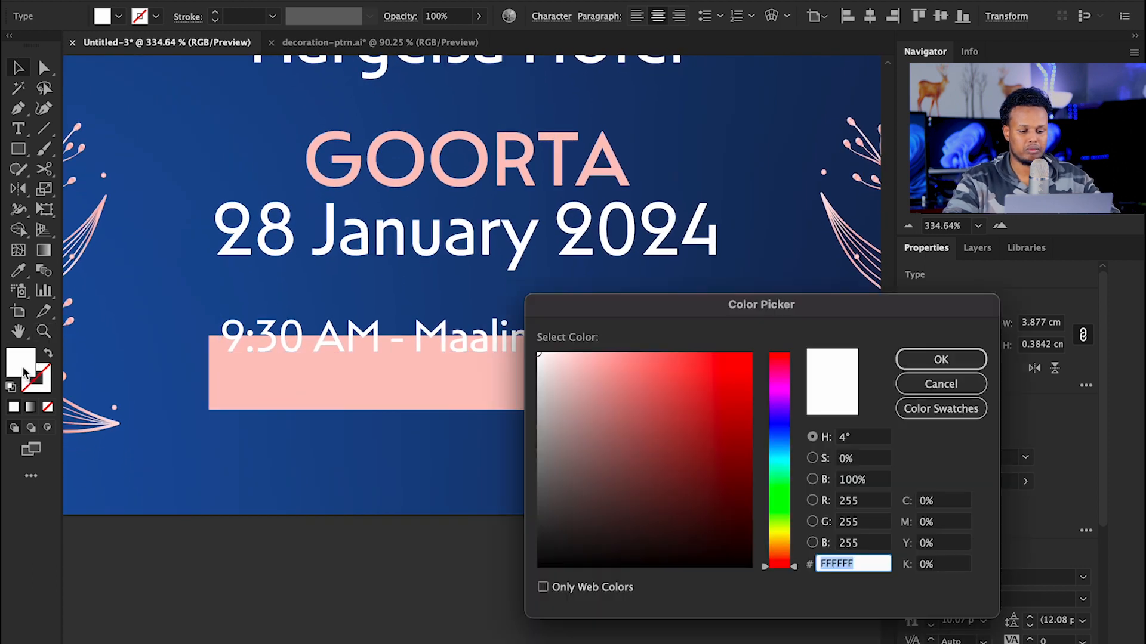
{"action": "left_click_drag", "start_coordinate": [583, 491], "coordinate": [504, 599]}
{"action": "left_click", "coordinate": [941, 359]}
{"action": "left_click_drag", "start_coordinate": [519, 399], "coordinate": [522, 351]}
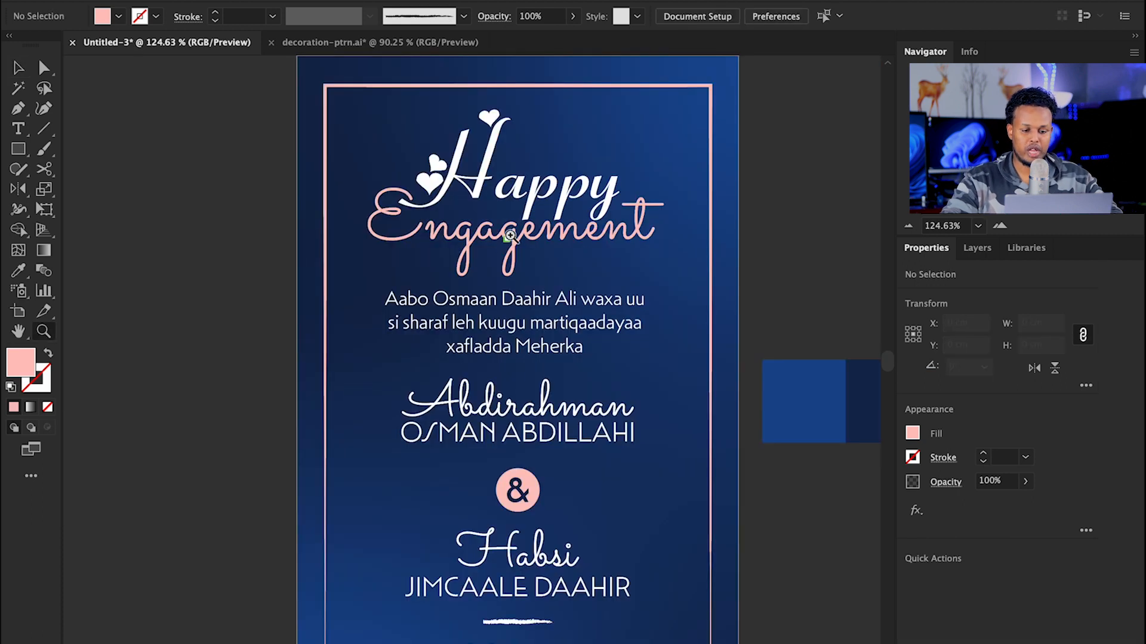
{"action": "left_click_drag", "start_coordinate": [510, 238], "coordinate": [616, 373]}
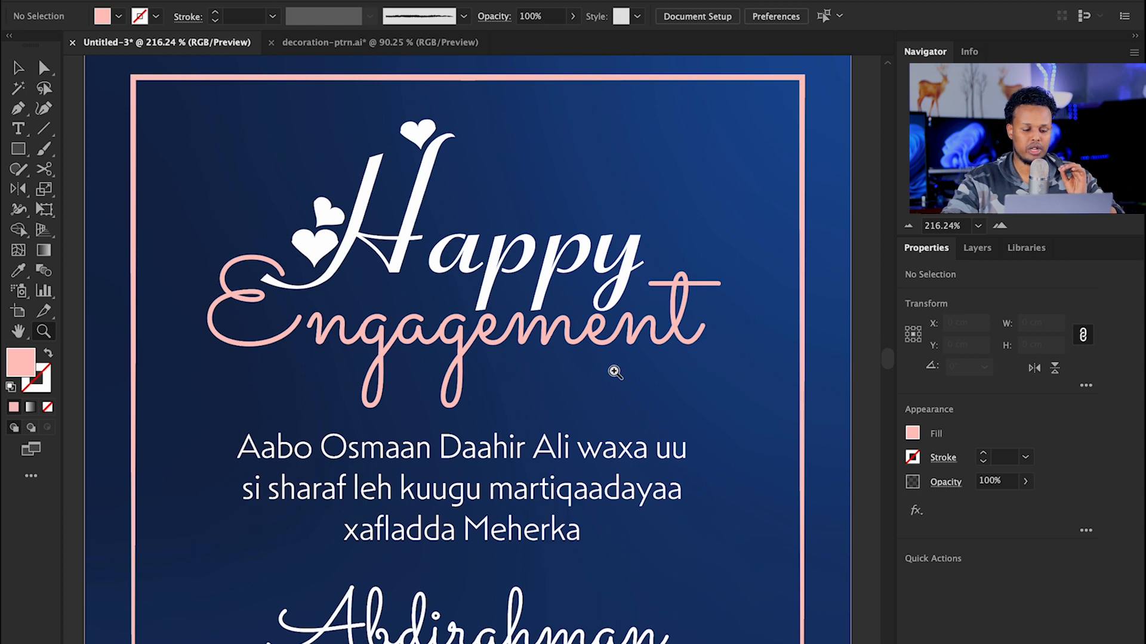
{"action": "left_click_drag", "start_coordinate": [352, 460], "coordinate": [384, 394]}
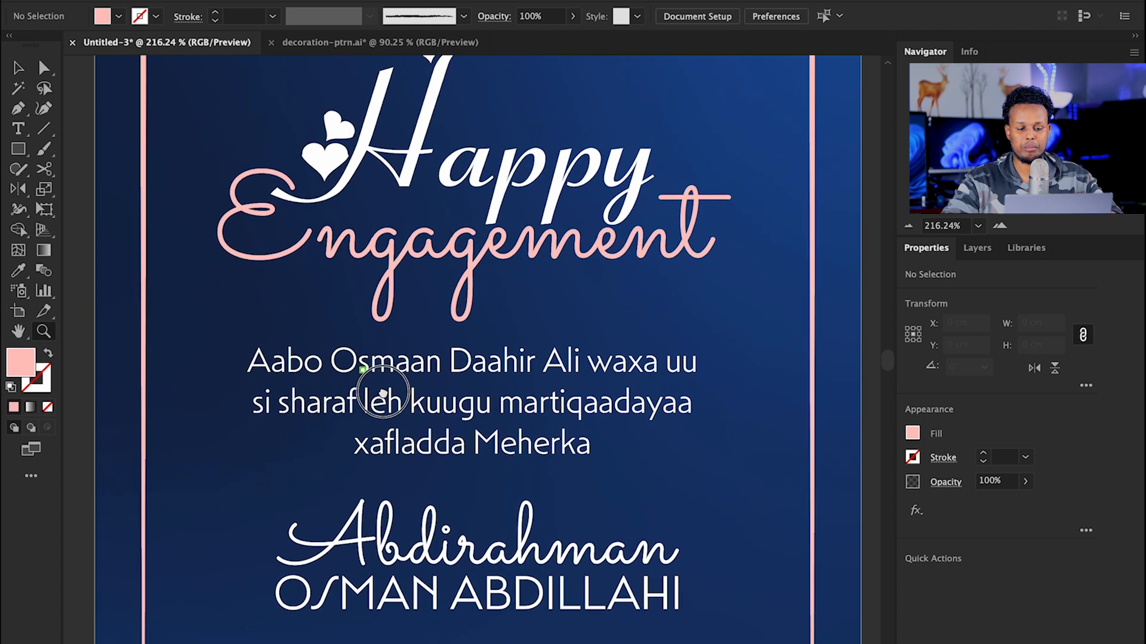
{"action": "scroll", "coordinate": [531, 399], "scroll_direction": "up", "scroll_amount": 1}
{"action": "left_click_drag", "start_coordinate": [538, 399], "coordinate": [549, 405]}
{"action": "left_click_drag", "start_coordinate": [550, 409], "coordinate": [523, 245]}
{"action": "left_click_drag", "start_coordinate": [495, 410], "coordinate": [529, 203]}
{"action": "left_click_drag", "start_coordinate": [518, 420], "coordinate": [518, 206]}
{"action": "left_click_drag", "start_coordinate": [492, 444], "coordinate": [497, 269]}
{"action": "key", "text": "super+0"}
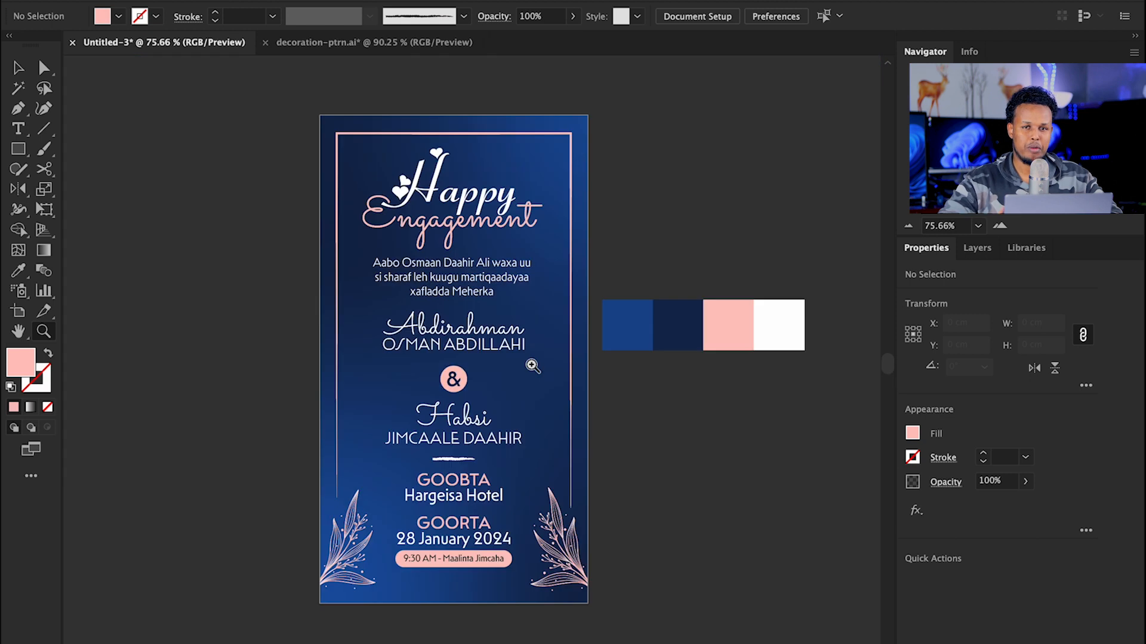